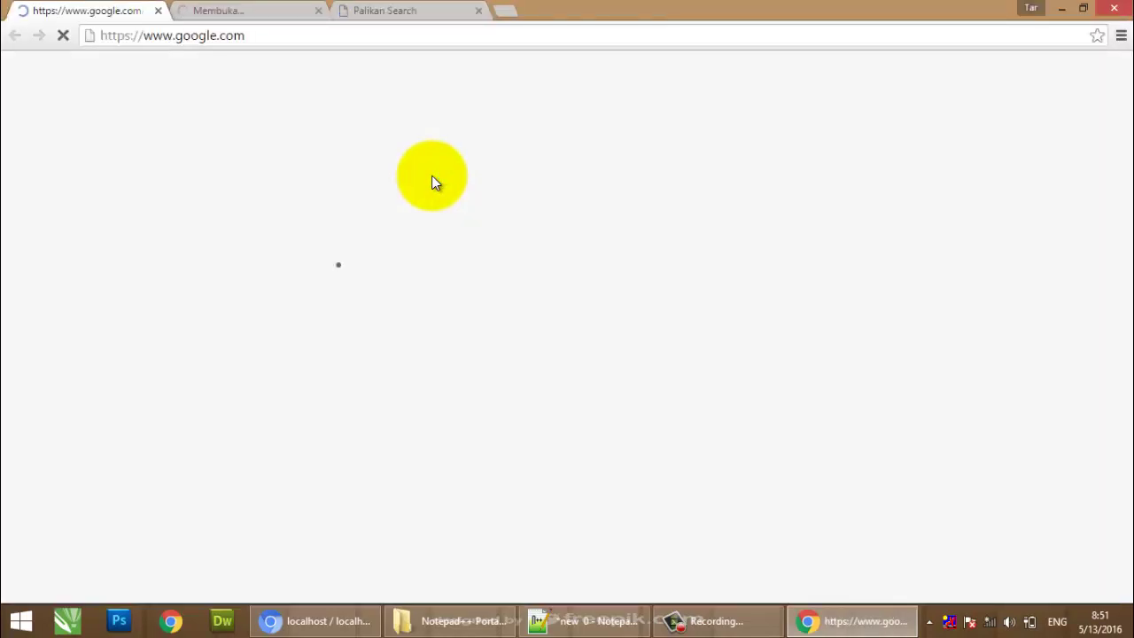
# Close the extra Palikan Search and google.com browser tabs.
pyautogui.click(422, 11)
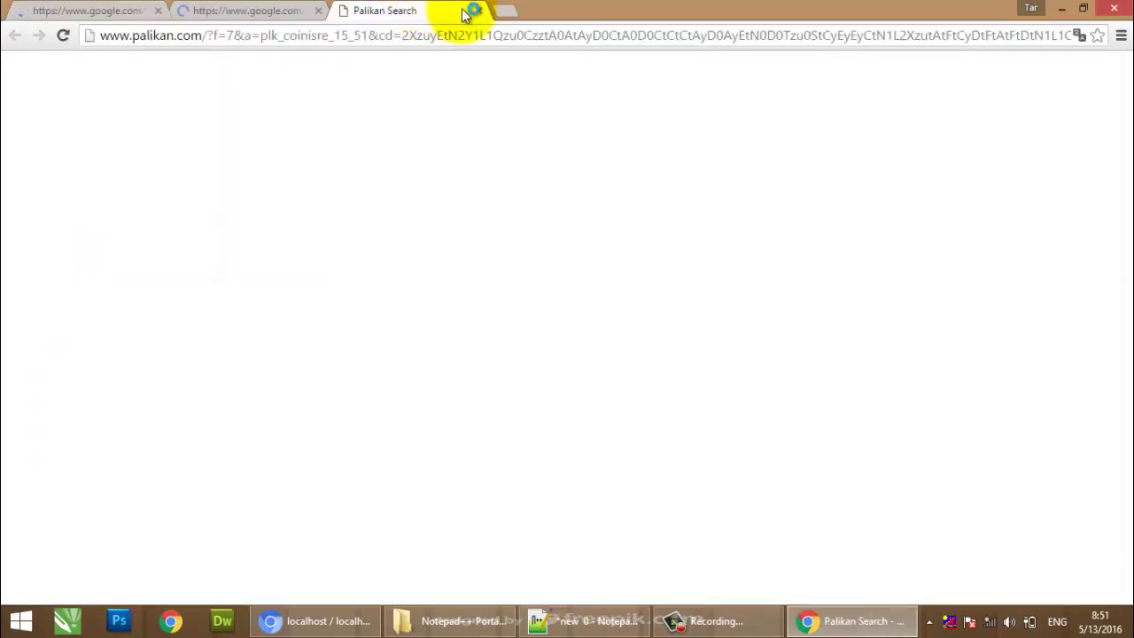
pyautogui.click(479, 11)
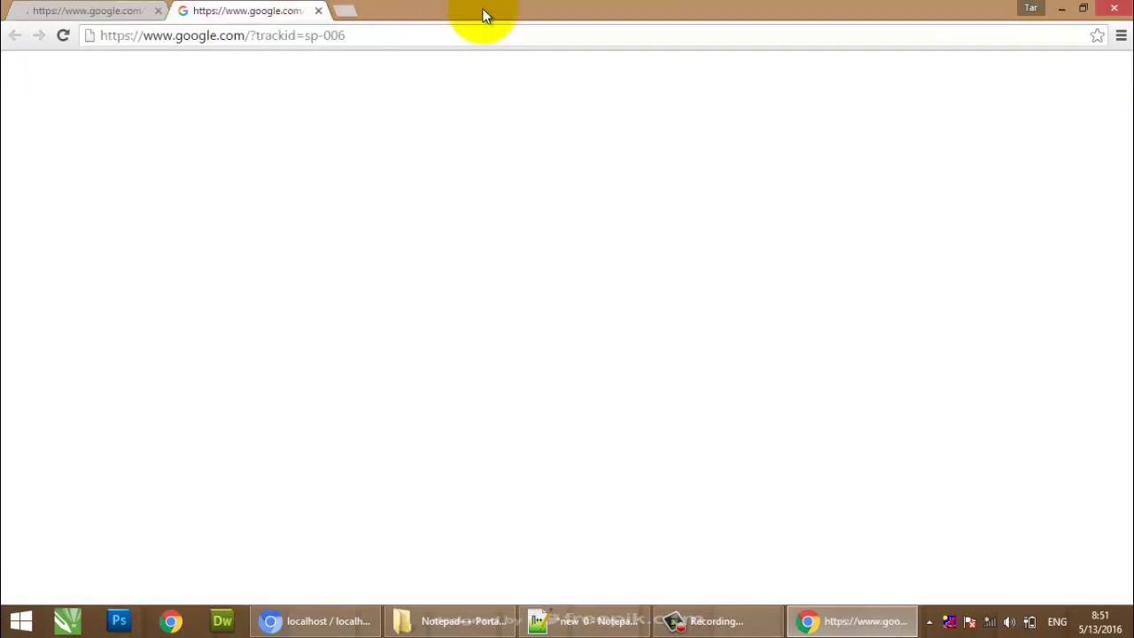
pyautogui.click(318, 12)
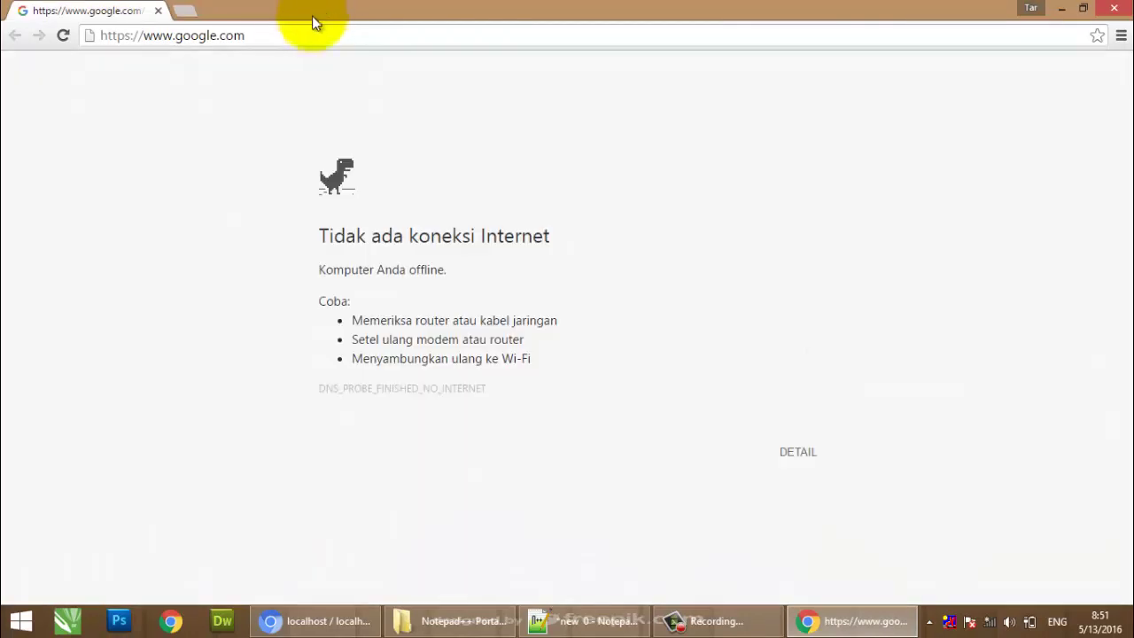
# Load localhost/phpmyadmin in the address bar.
pyautogui.click(278, 40)
pyautogui.write('loca')
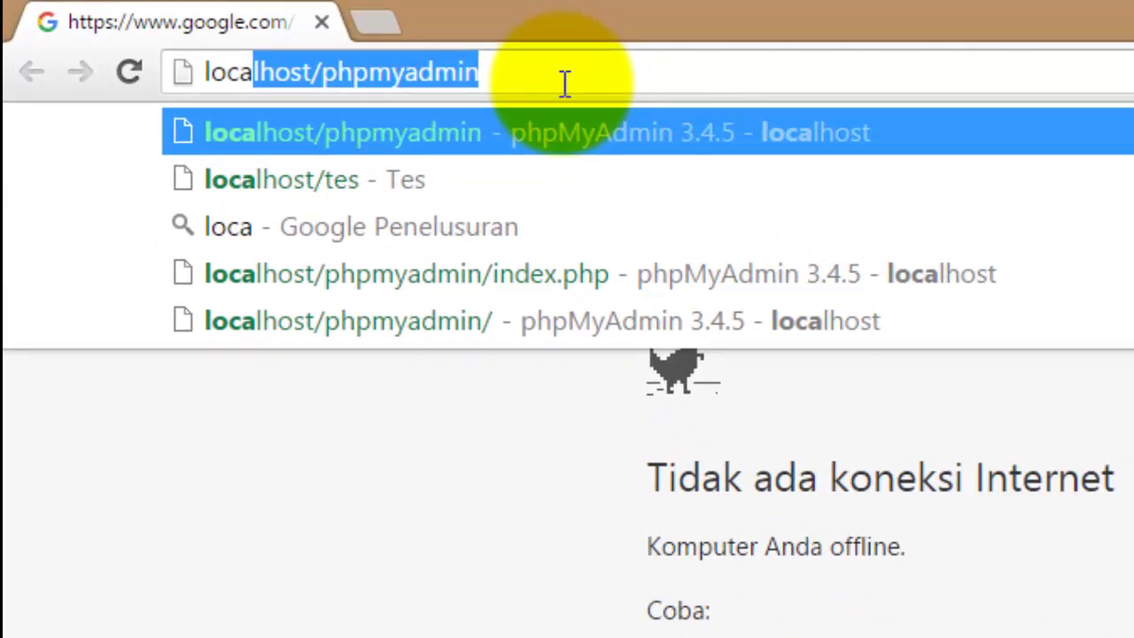
pyautogui.write('host/')
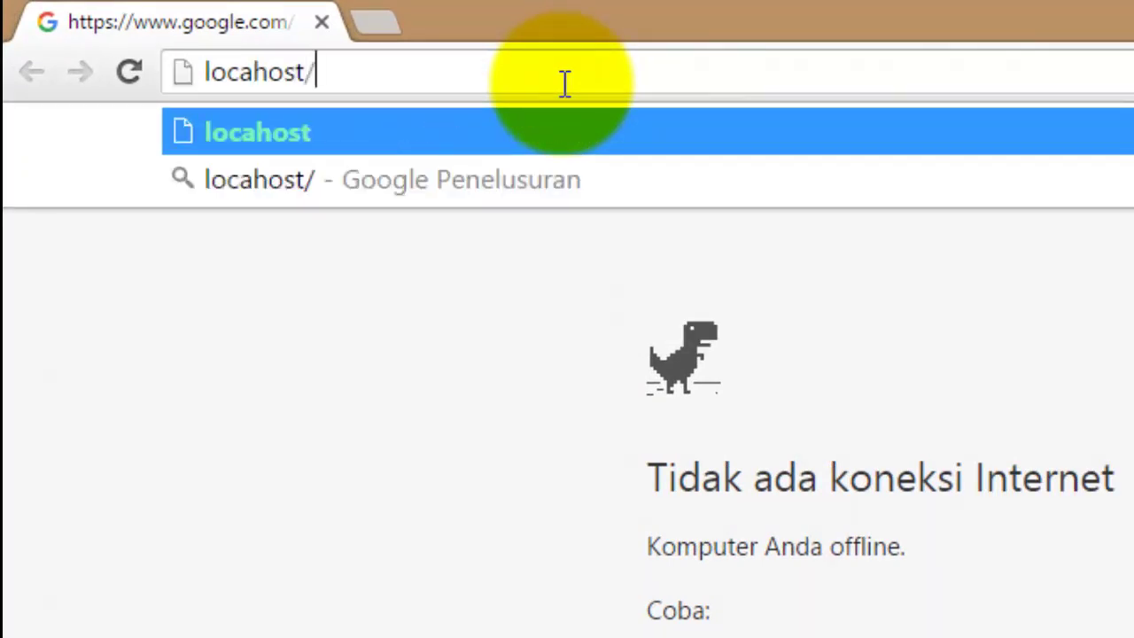
pyautogui.press('Left')
pyautogui.press('Left')
pyautogui.press('Left')
pyautogui.press('Left')
pyautogui.press('Left')
pyautogui.write('l')
pyautogui.press('Right')
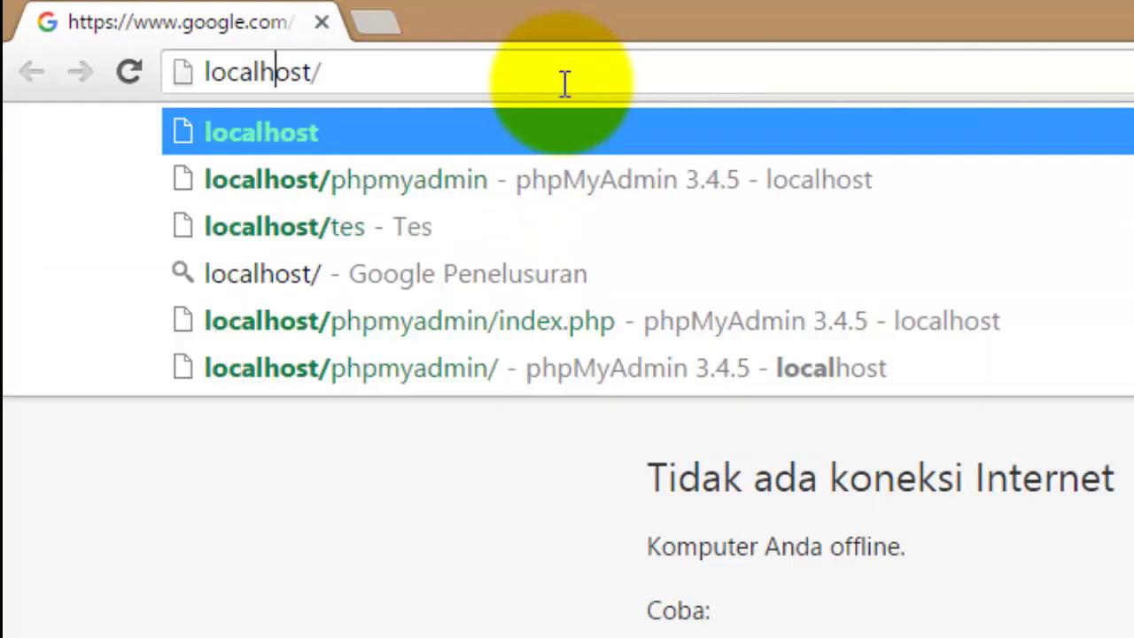
pyautogui.press('Down')
pyautogui.press('Return')
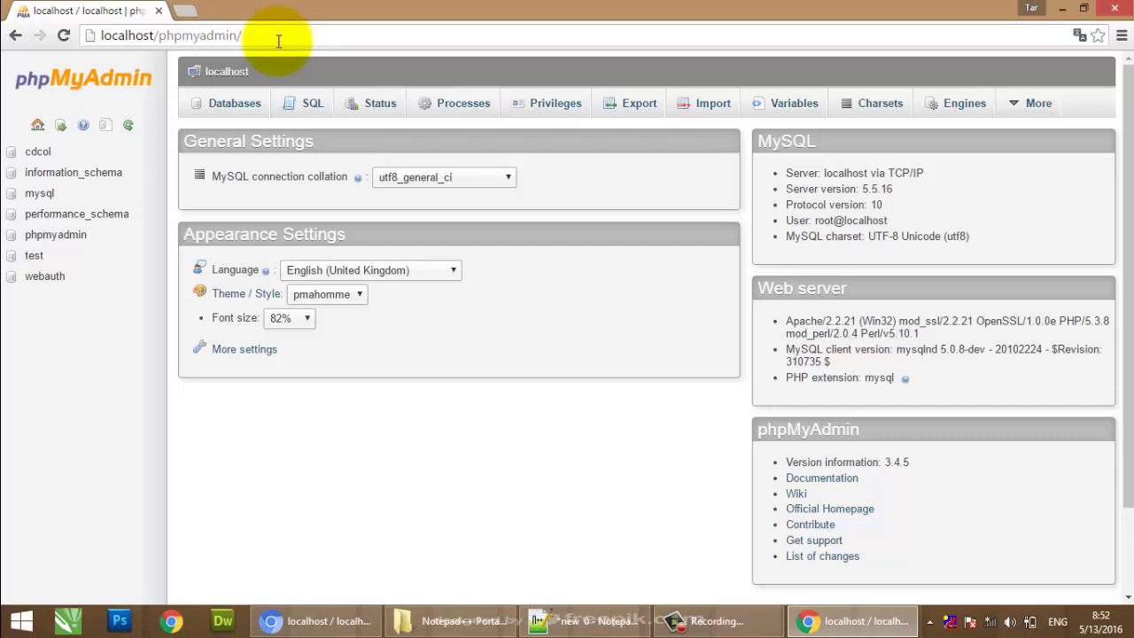
# On the Databases page, create a new database named dbsekolah.
pyautogui.click(278, 41)
pyautogui.click(278, 41)
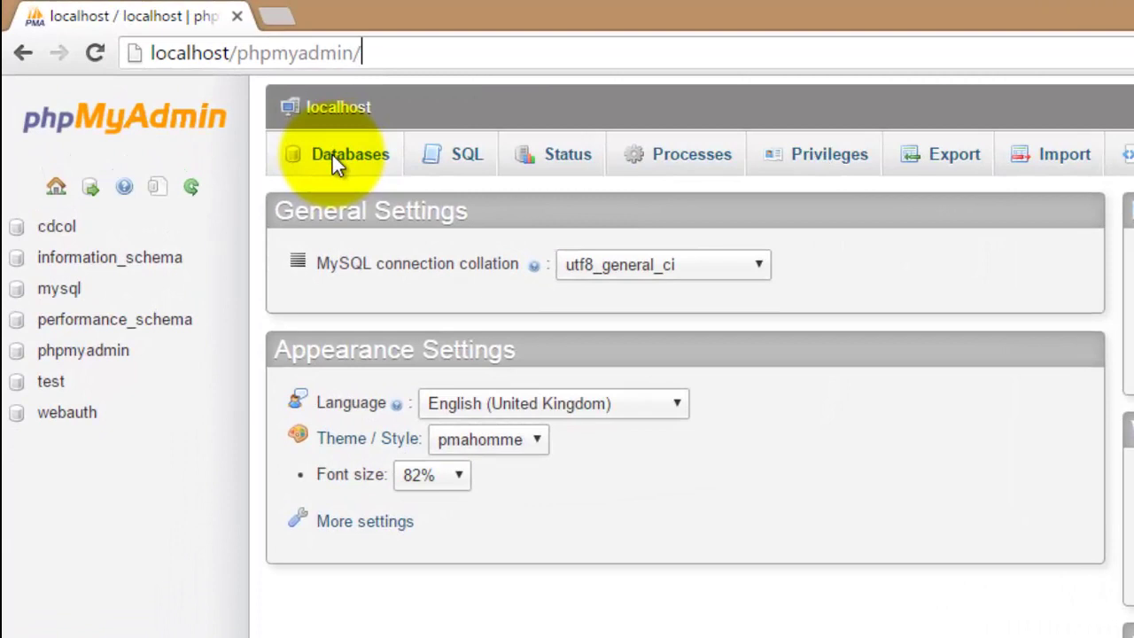
pyautogui.click(256, 119)
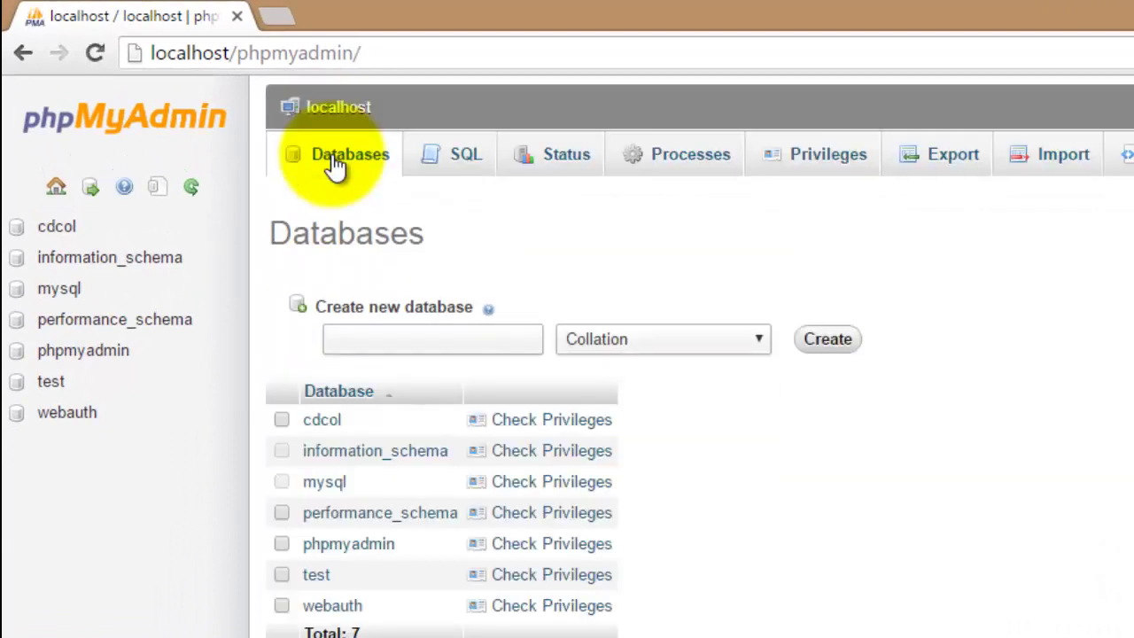
pyautogui.click(387, 339)
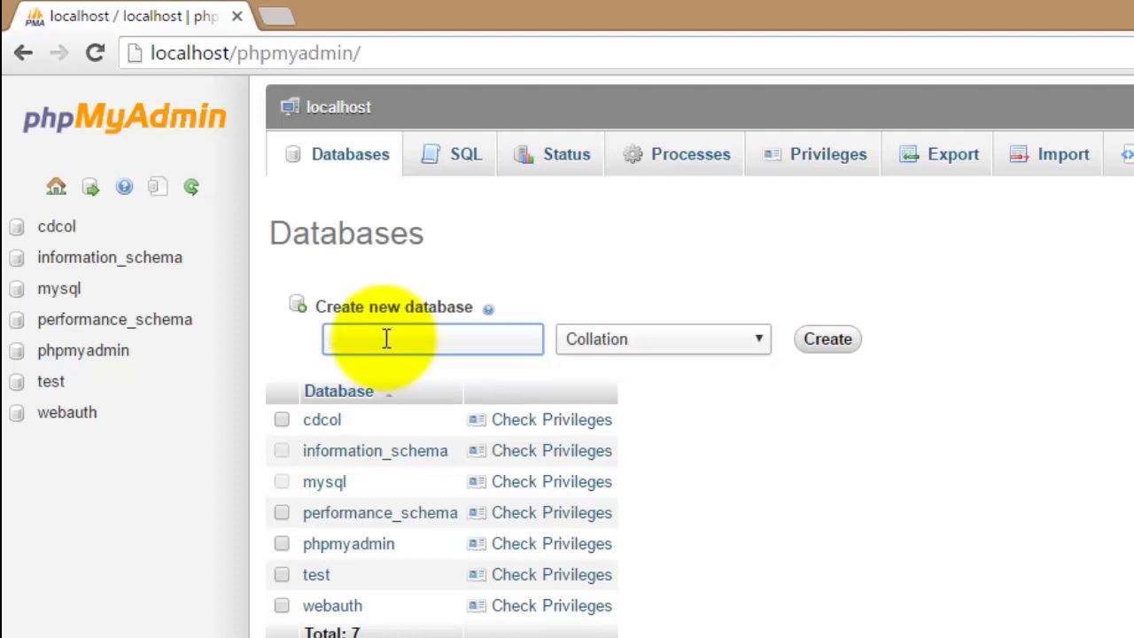
pyautogui.write('db')
pyautogui.write('sekolah')
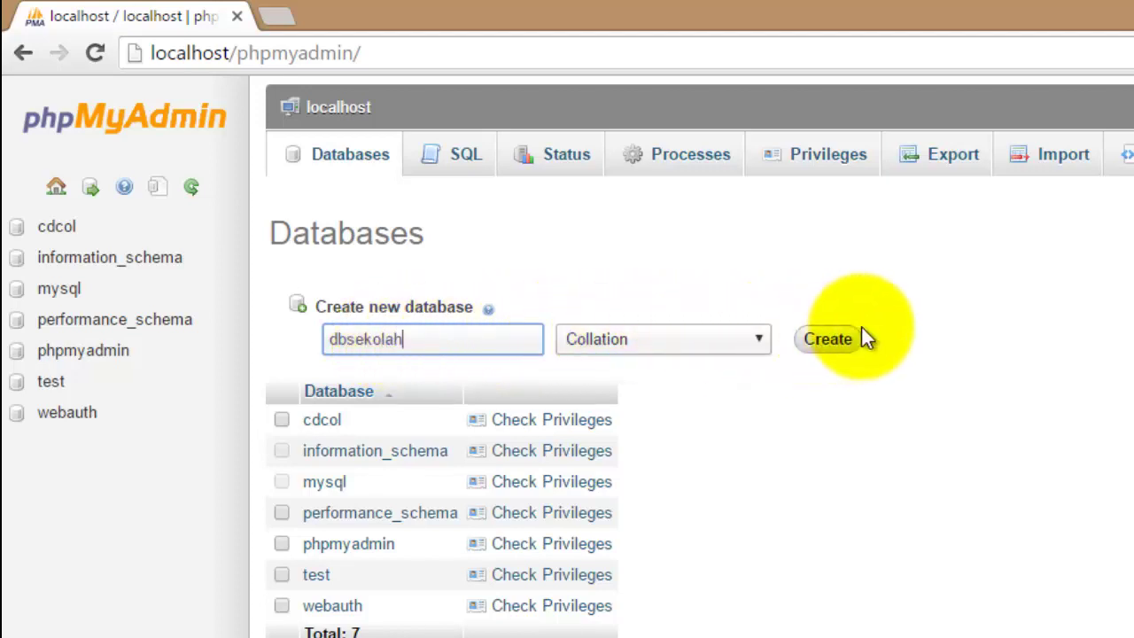
pyautogui.click(835, 346)
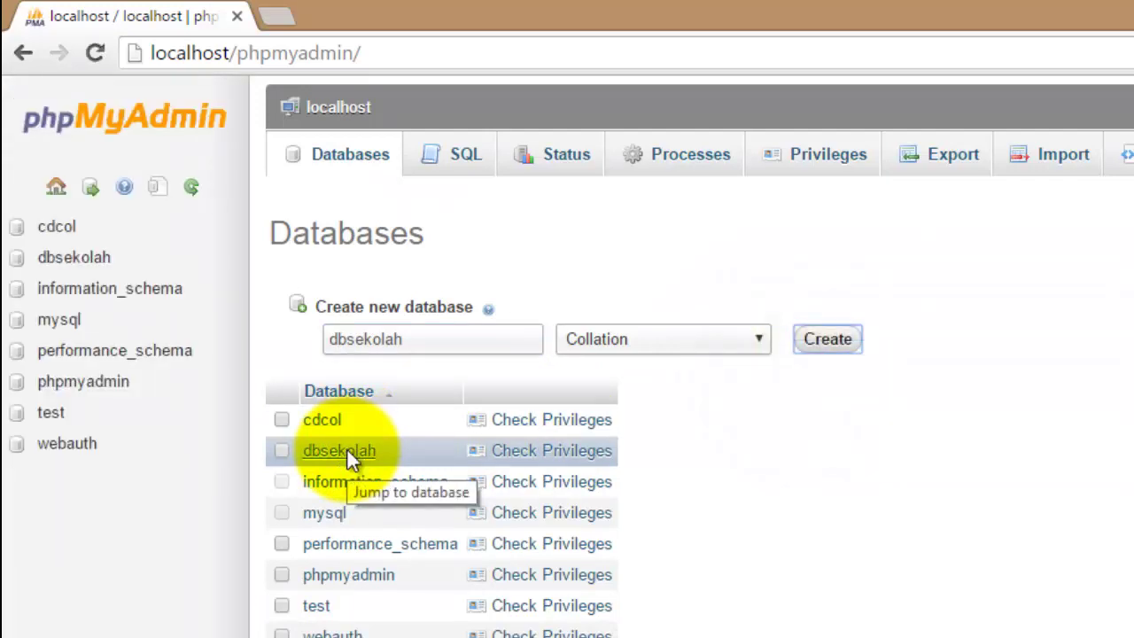
# In dbsekolah, start a new table named tbsiswa with 6 columns.
pyautogui.click(347, 449)
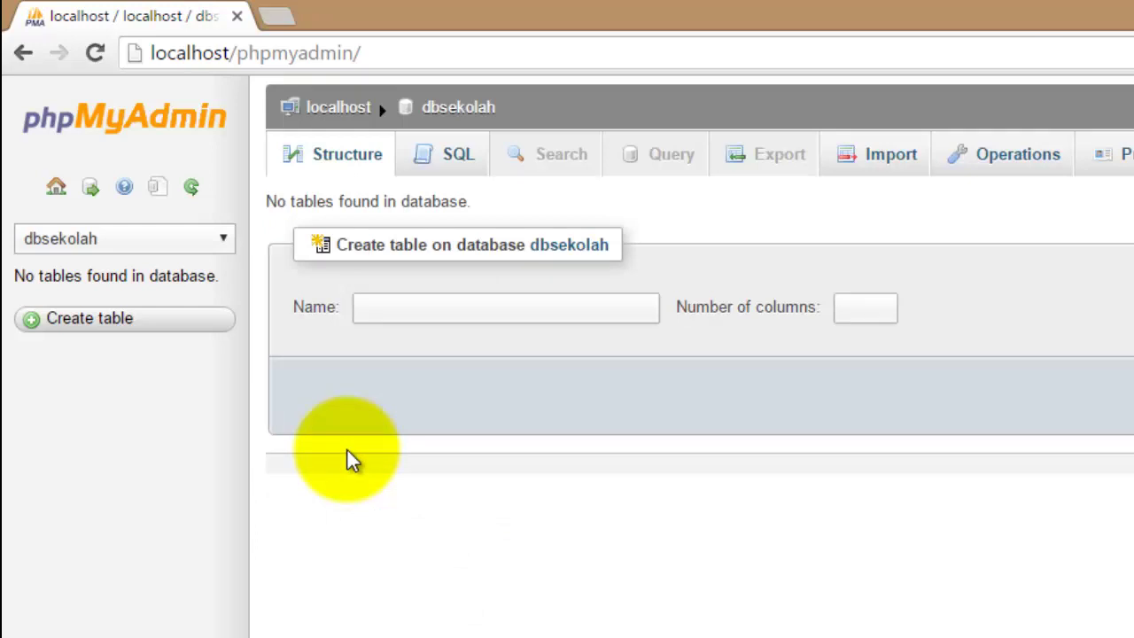
pyautogui.click(376, 308)
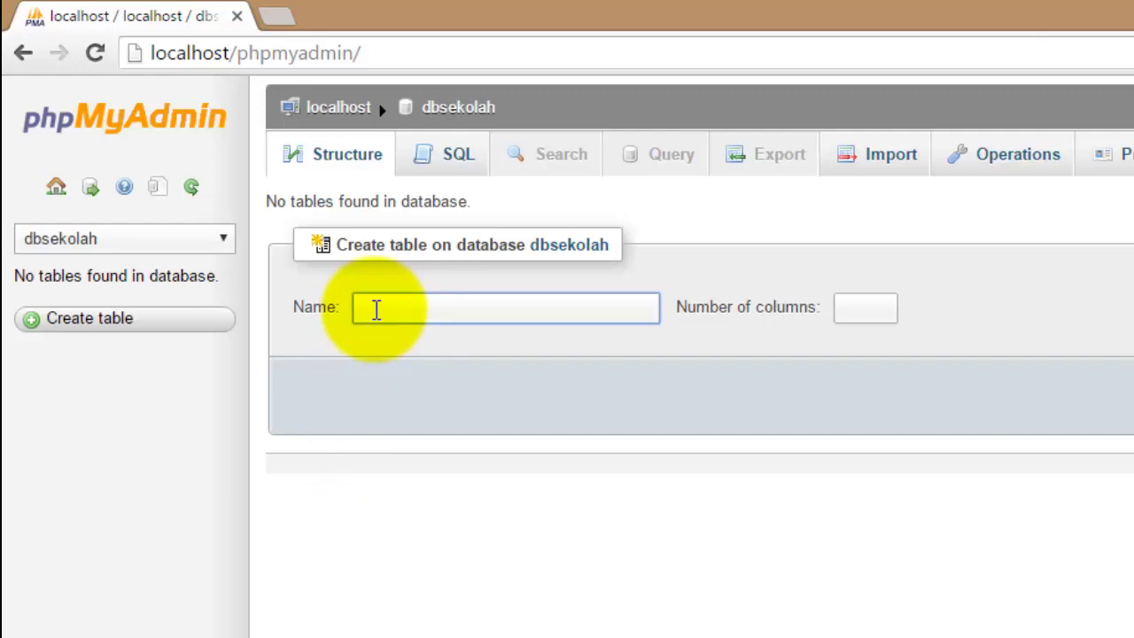
pyautogui.write('tb')
pyautogui.write('siswa')
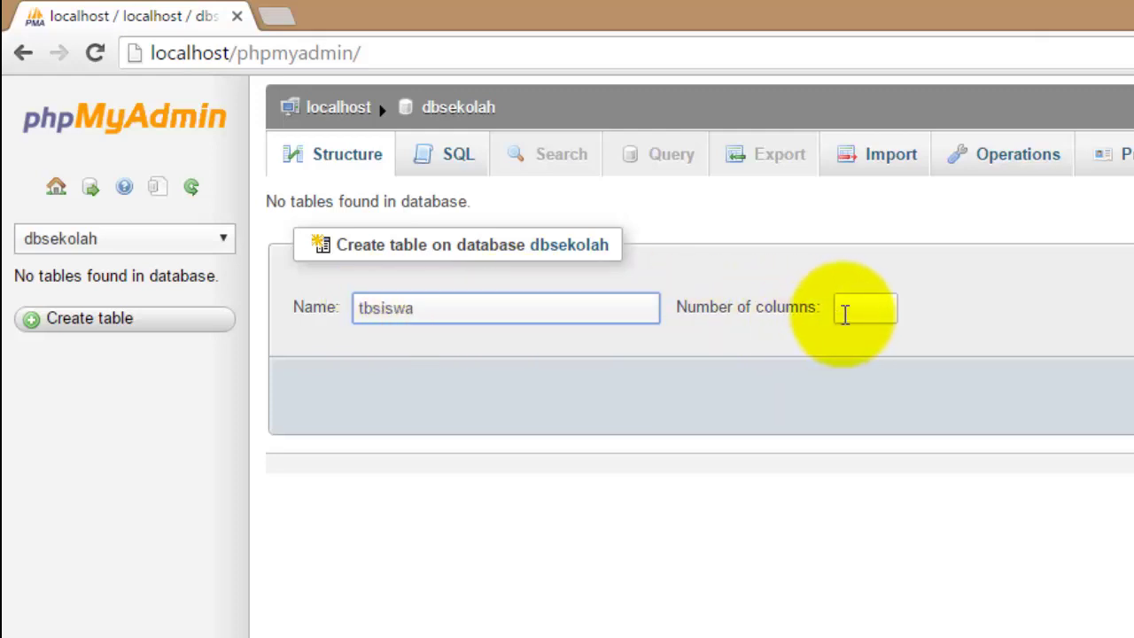
pyautogui.click(878, 309)
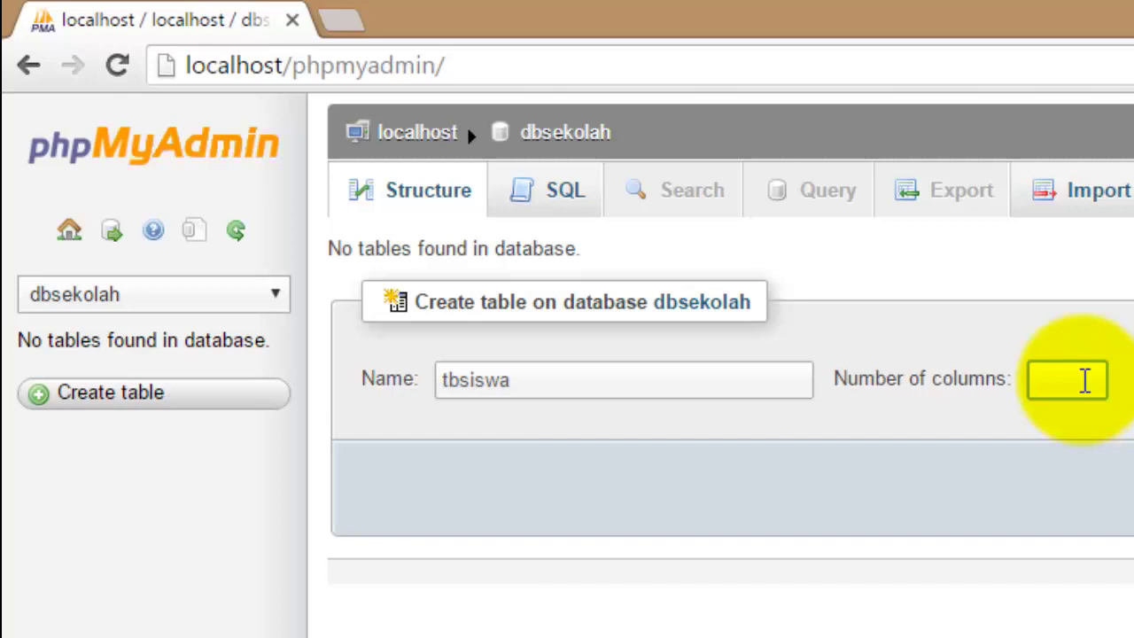
pyautogui.write('6')
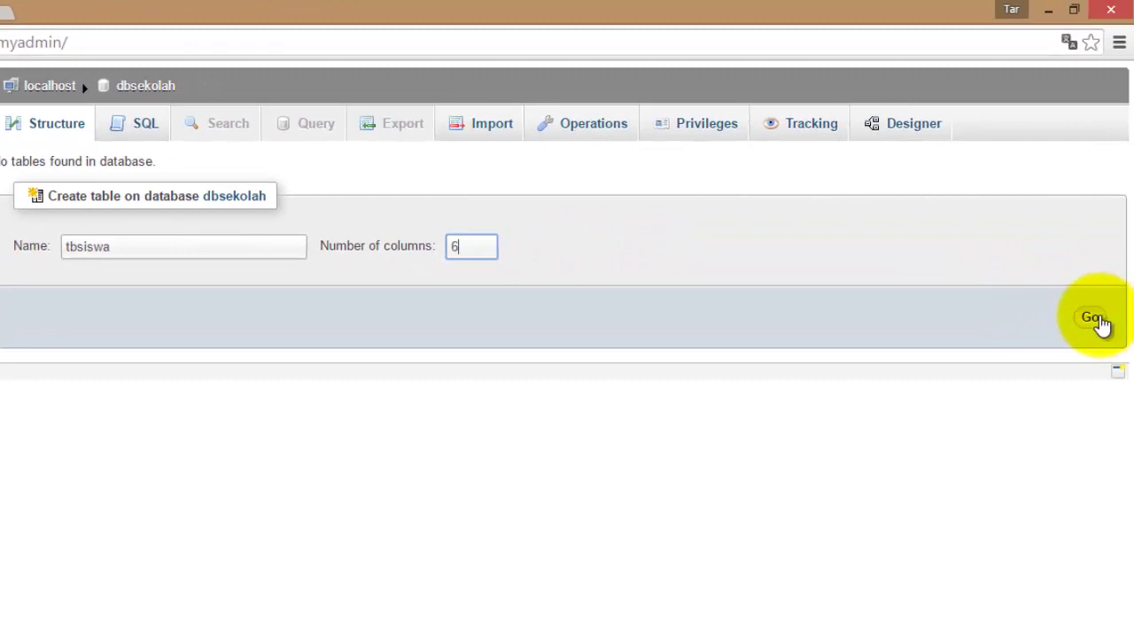
pyautogui.click(1097, 320)
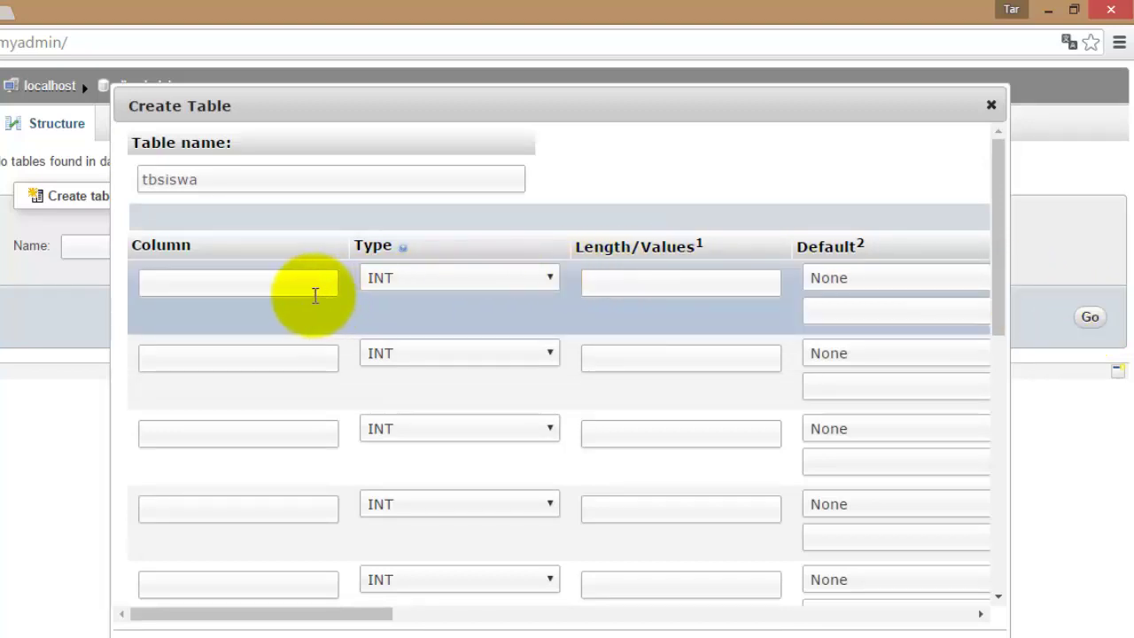
# Define the first column as no, length 3, with A_I auto-increment ticked.
pyautogui.click(274, 284)
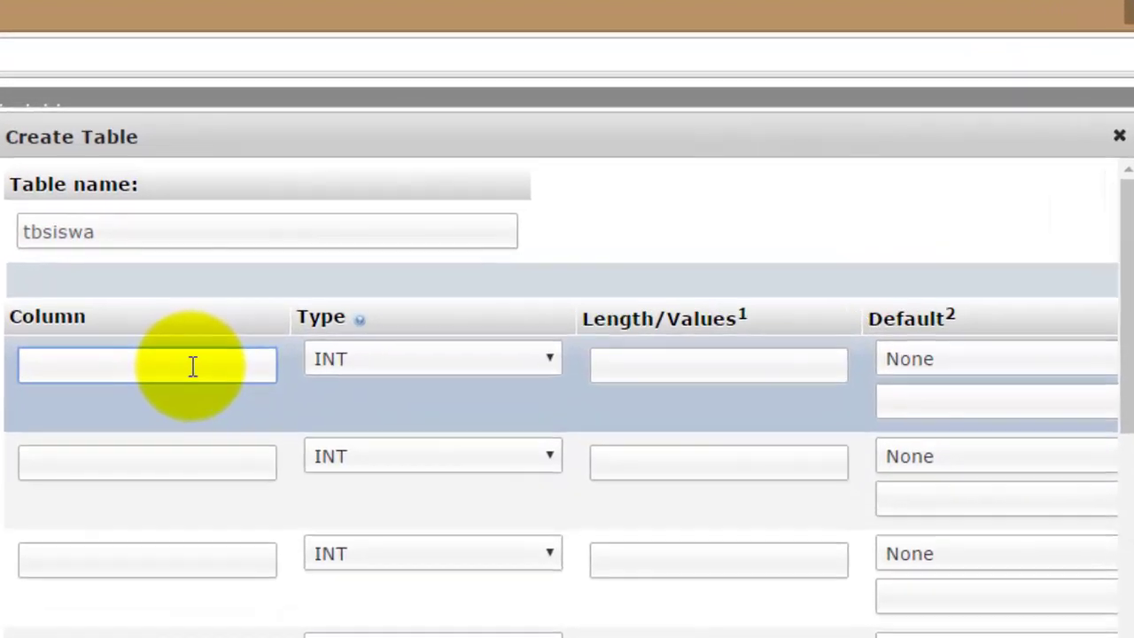
pyautogui.write('no')
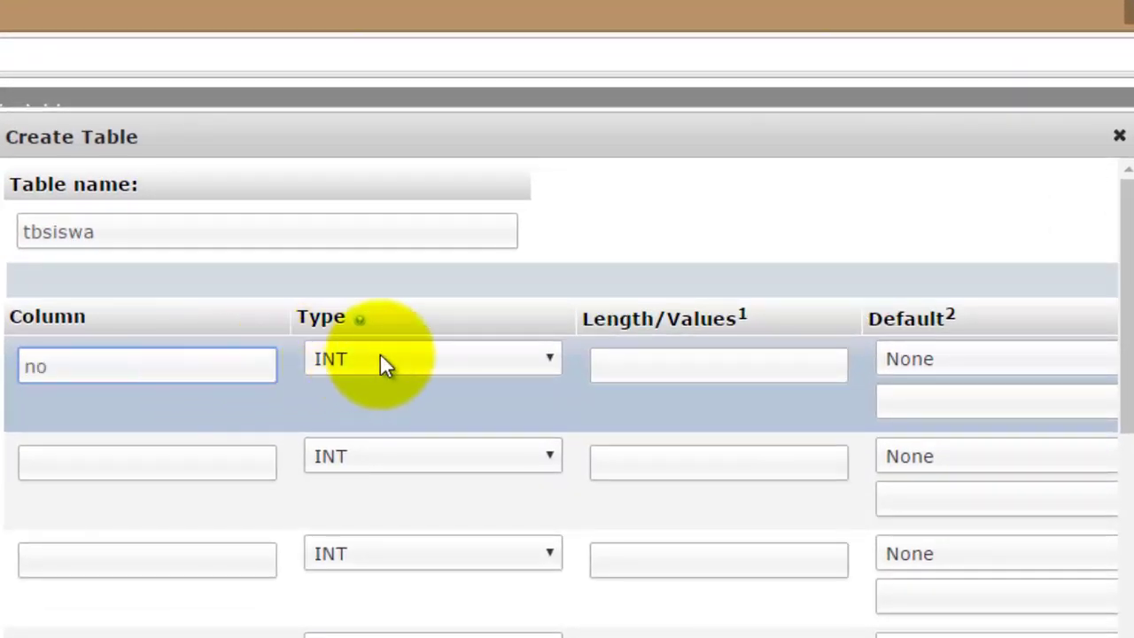
pyautogui.click(622, 369)
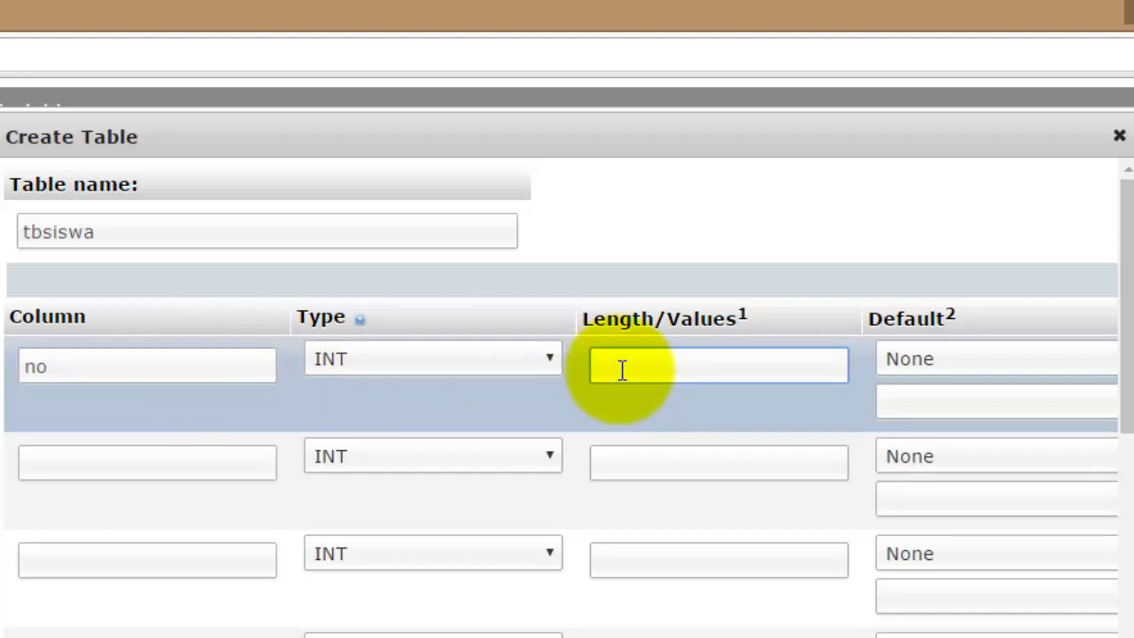
pyautogui.write('3')
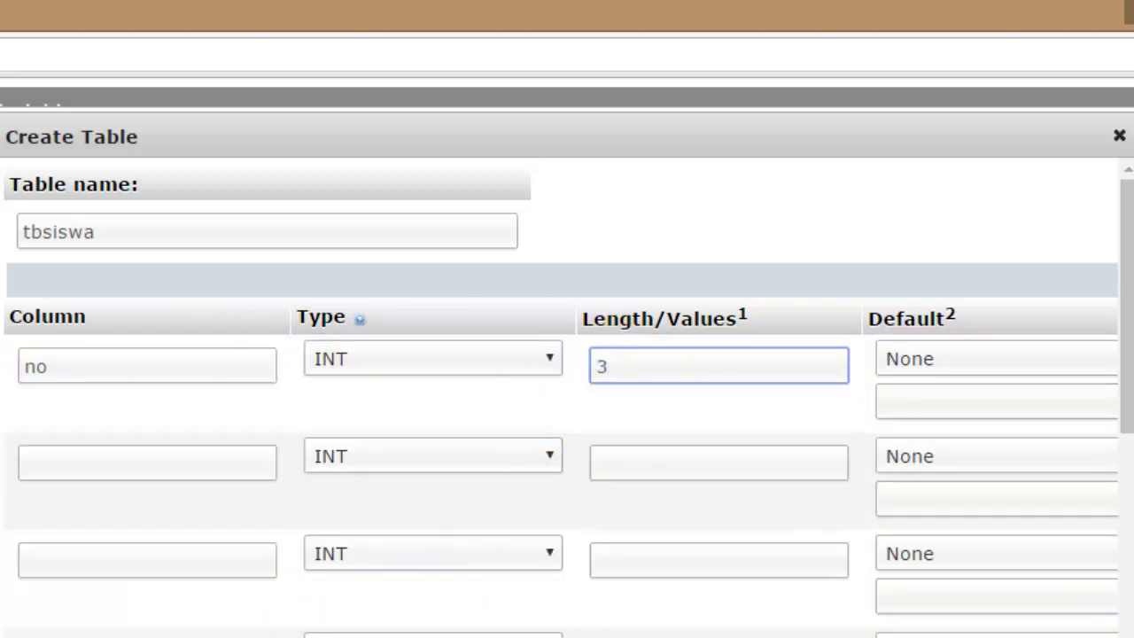
pyautogui.hscroll(6, 560, 405)
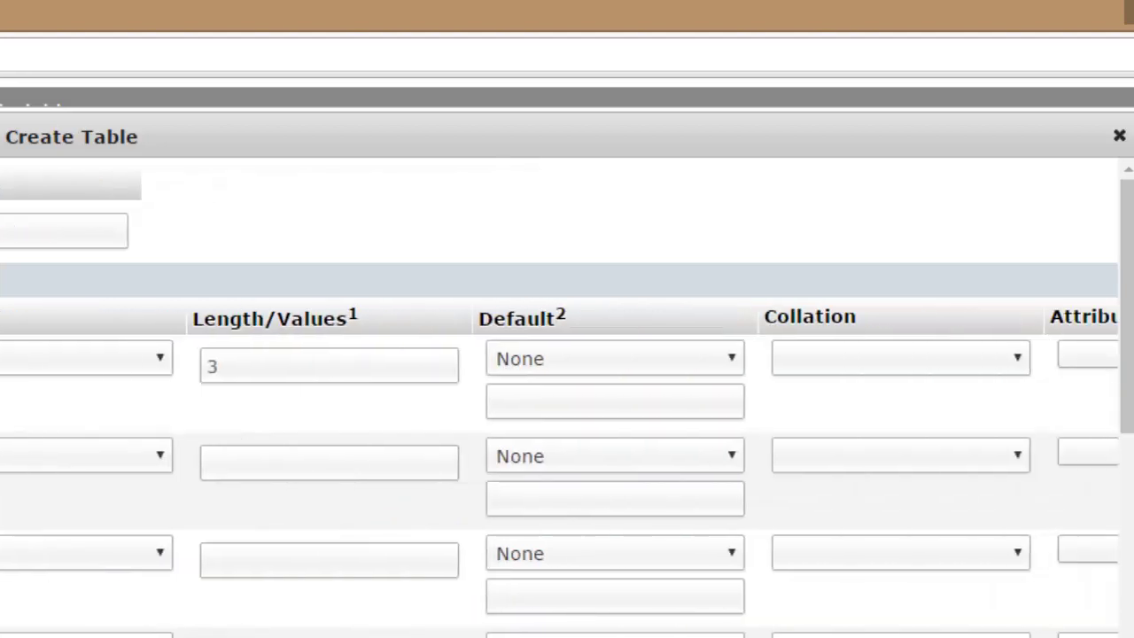
pyautogui.hscroll(8, 560, 405)
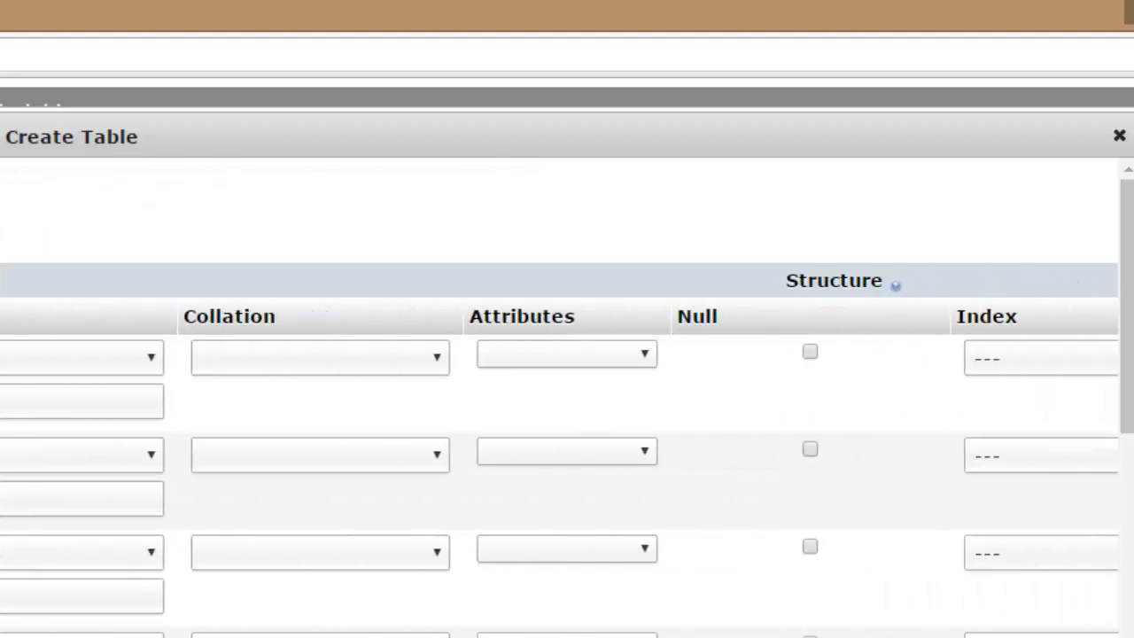
pyautogui.hscroll(8, 560, 405)
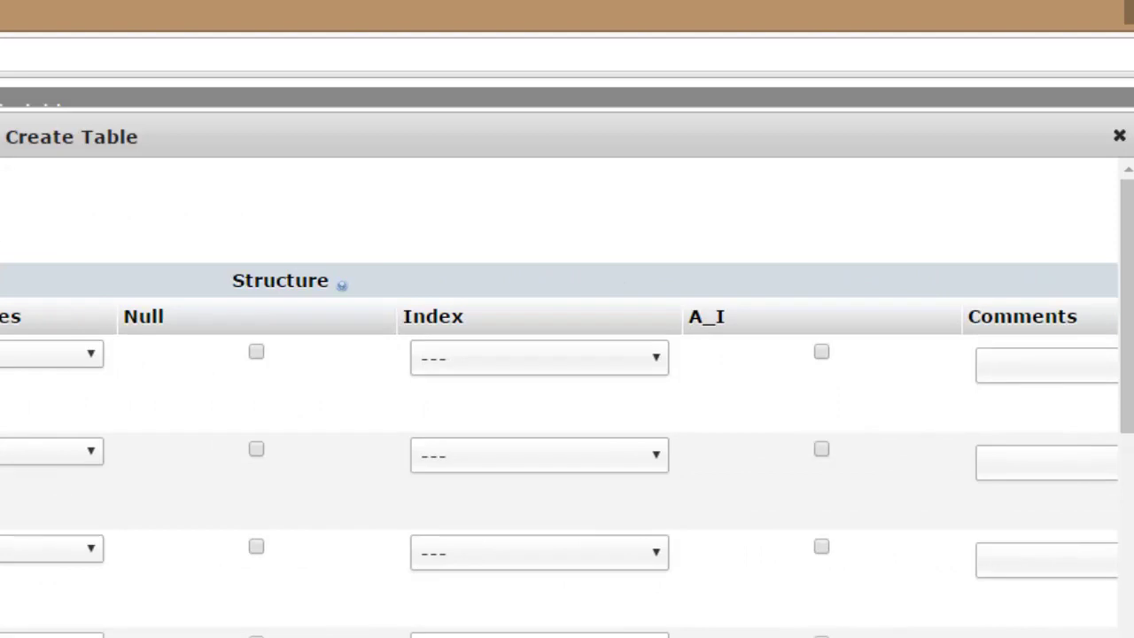
pyautogui.hscroll(6, 560, 405)
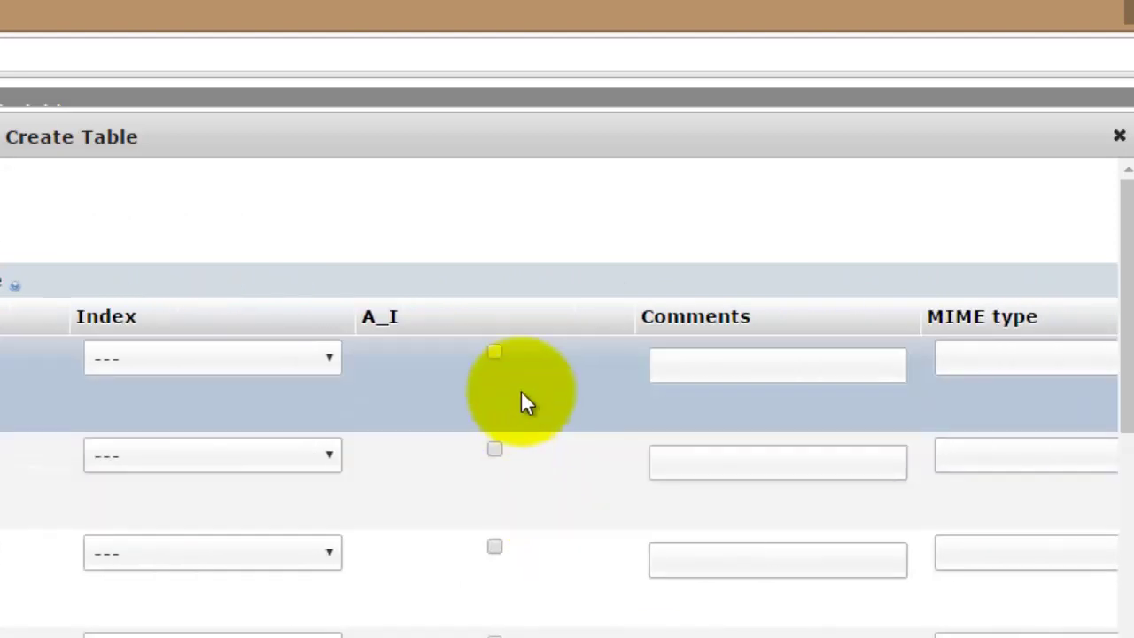
pyautogui.click(494, 353)
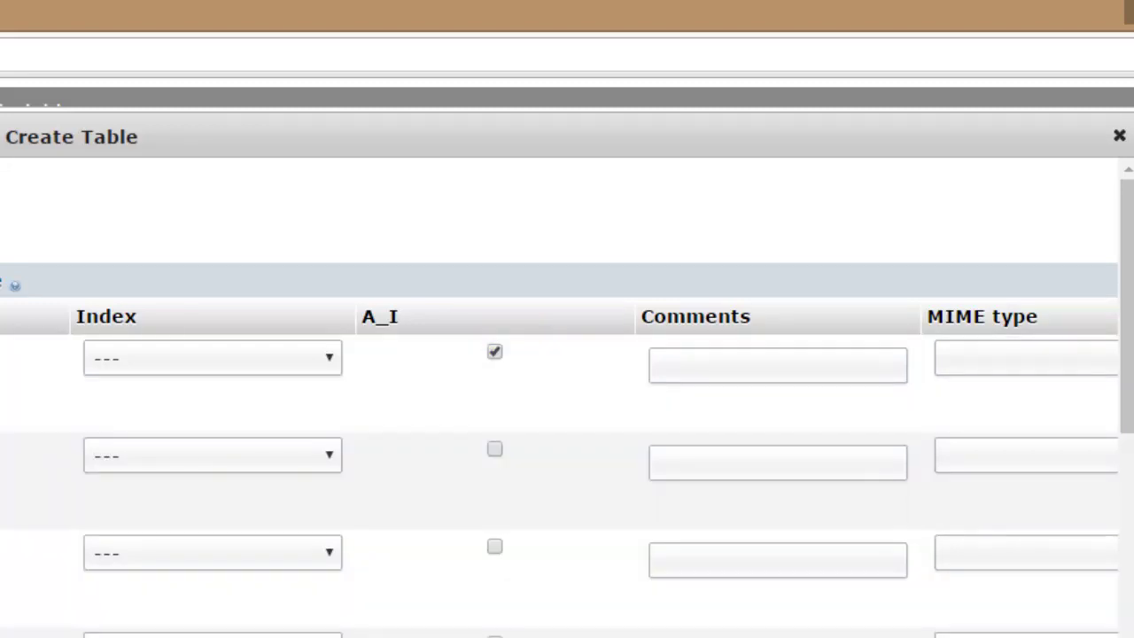
pyautogui.hscroll(-15, 558, 460)
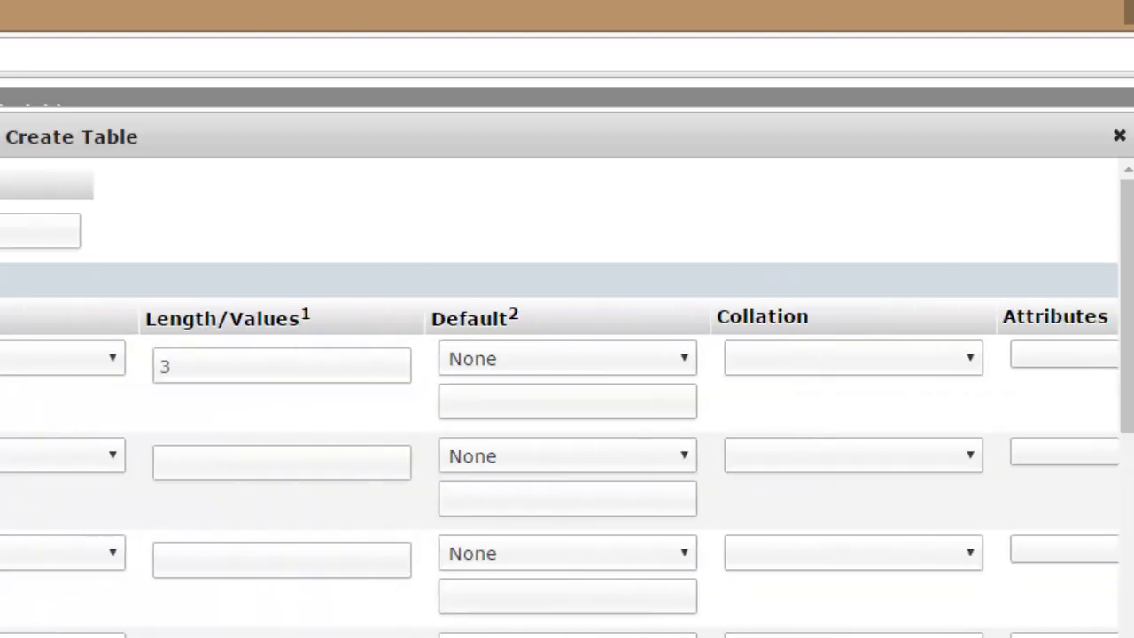
pyautogui.hscroll(-5, 567, 399)
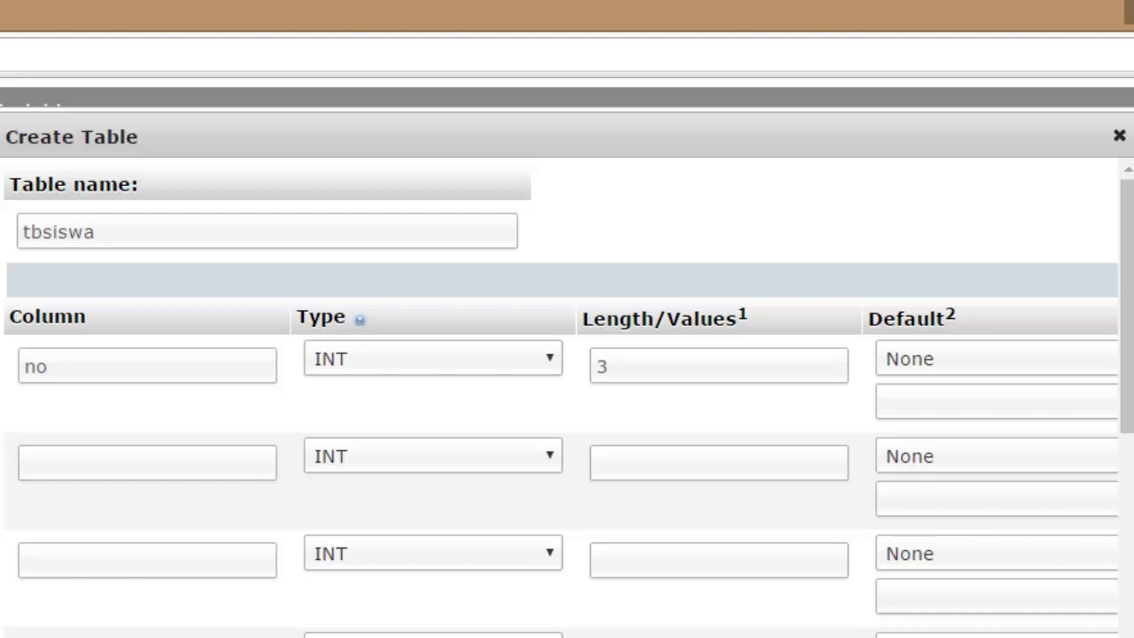
# Add columns nis INT length 5 and nama_siswa VARCHAR length 25.
pyautogui.click(121, 463)
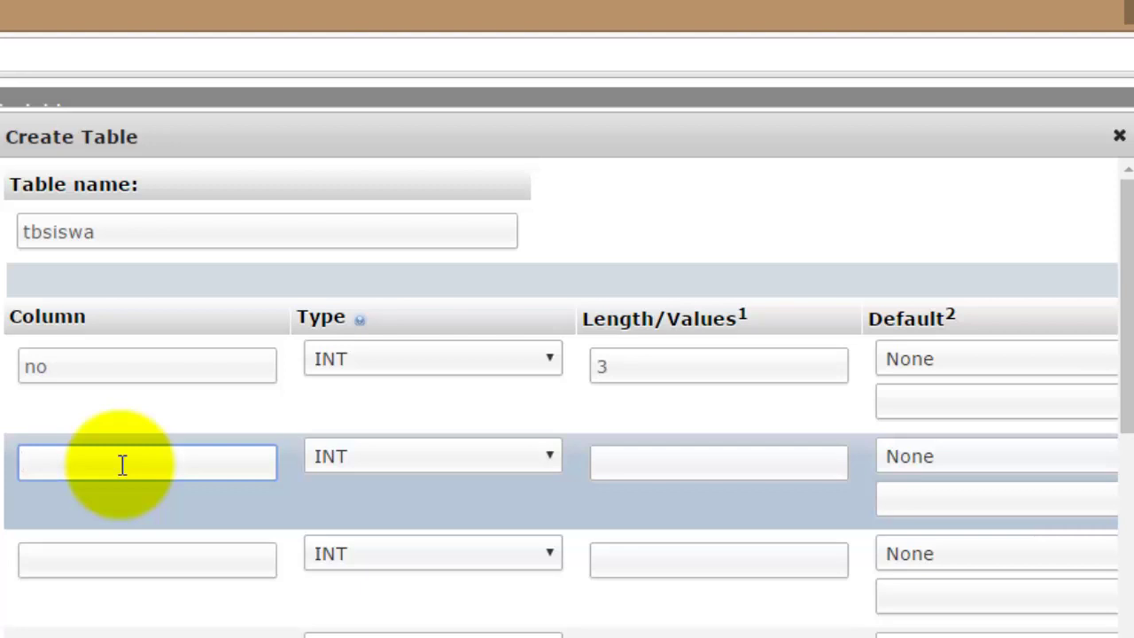
pyautogui.write('nis')
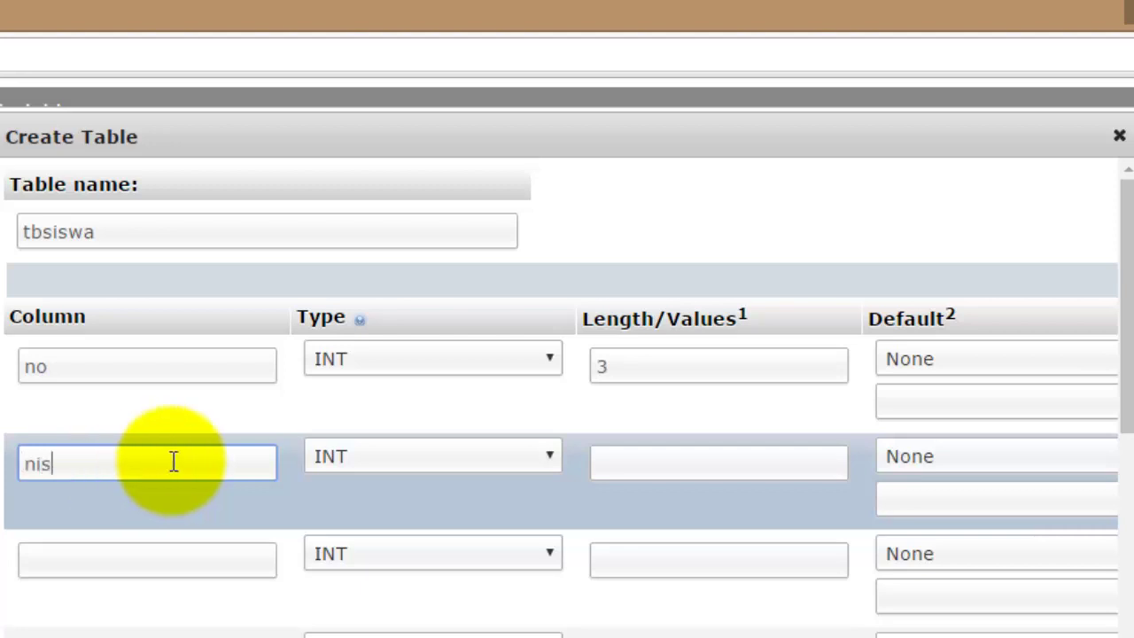
pyautogui.click(376, 460)
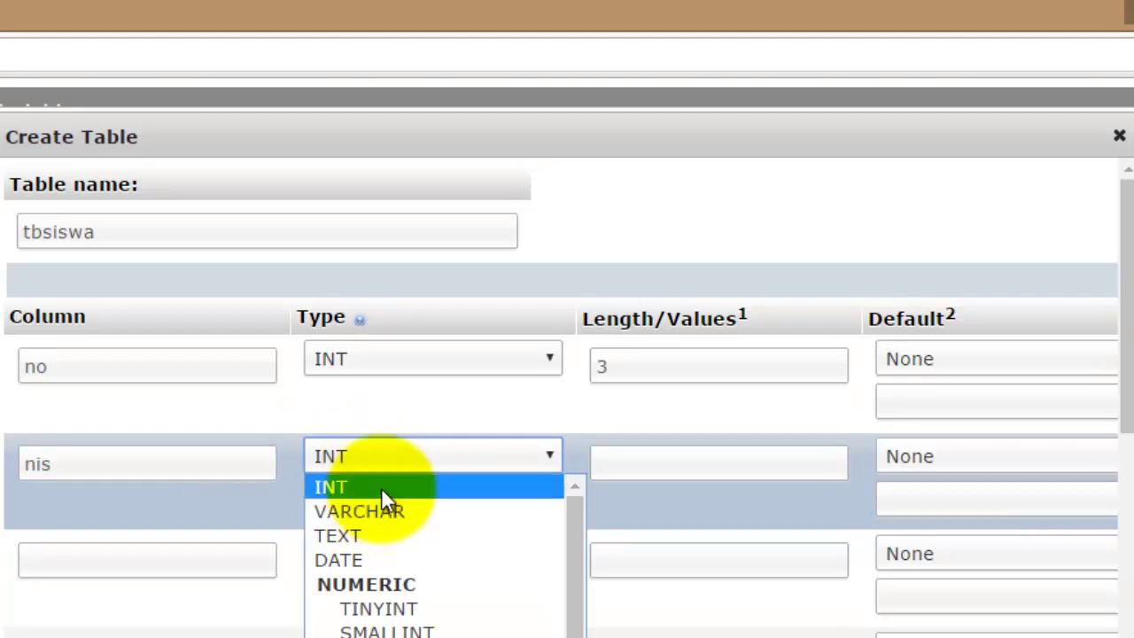
pyautogui.click(381, 488)
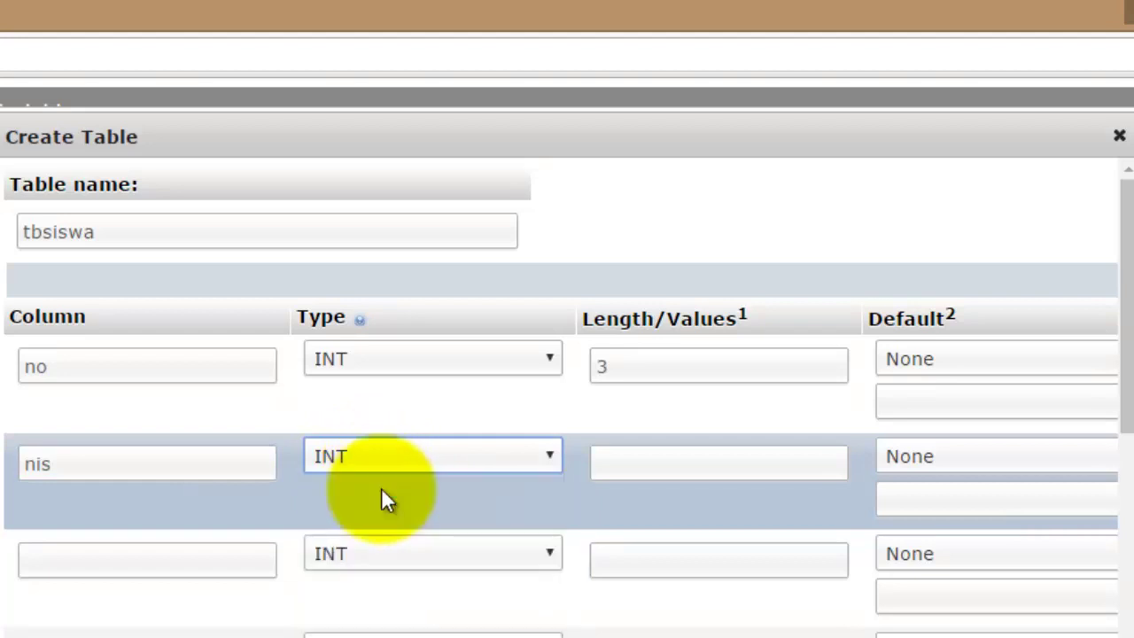
pyautogui.click(653, 456)
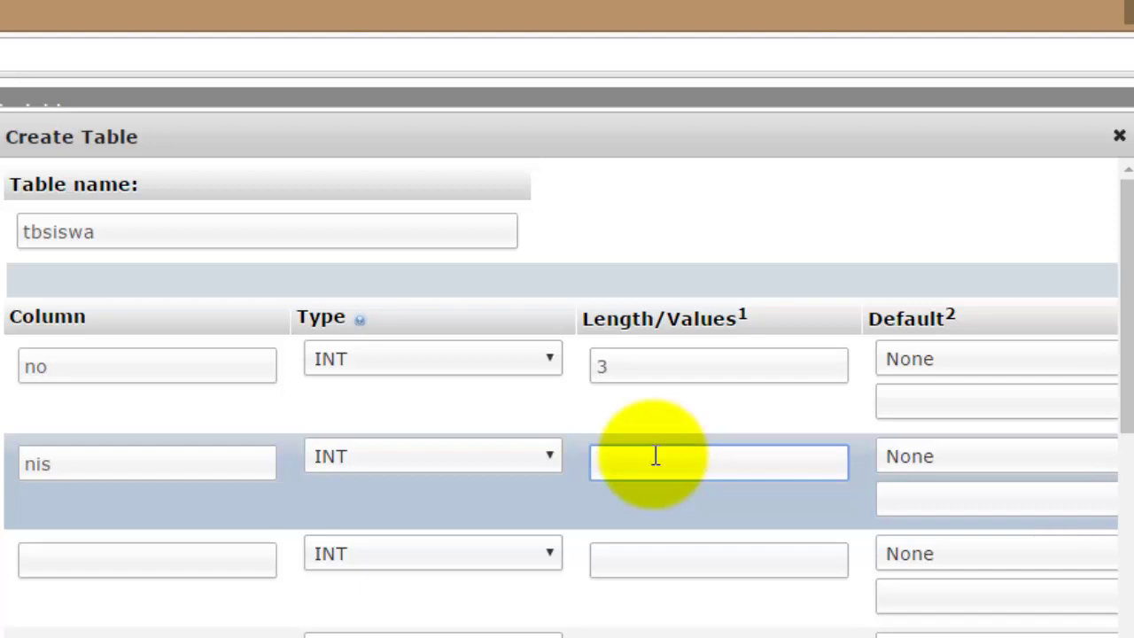
pyautogui.write('5')
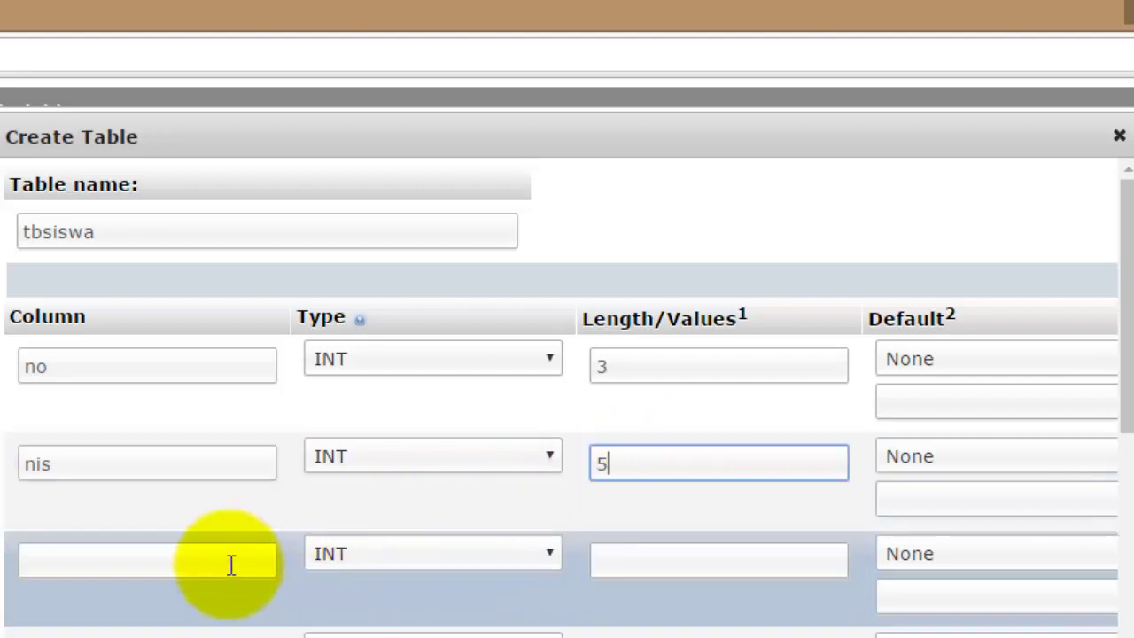
pyautogui.click(224, 567)
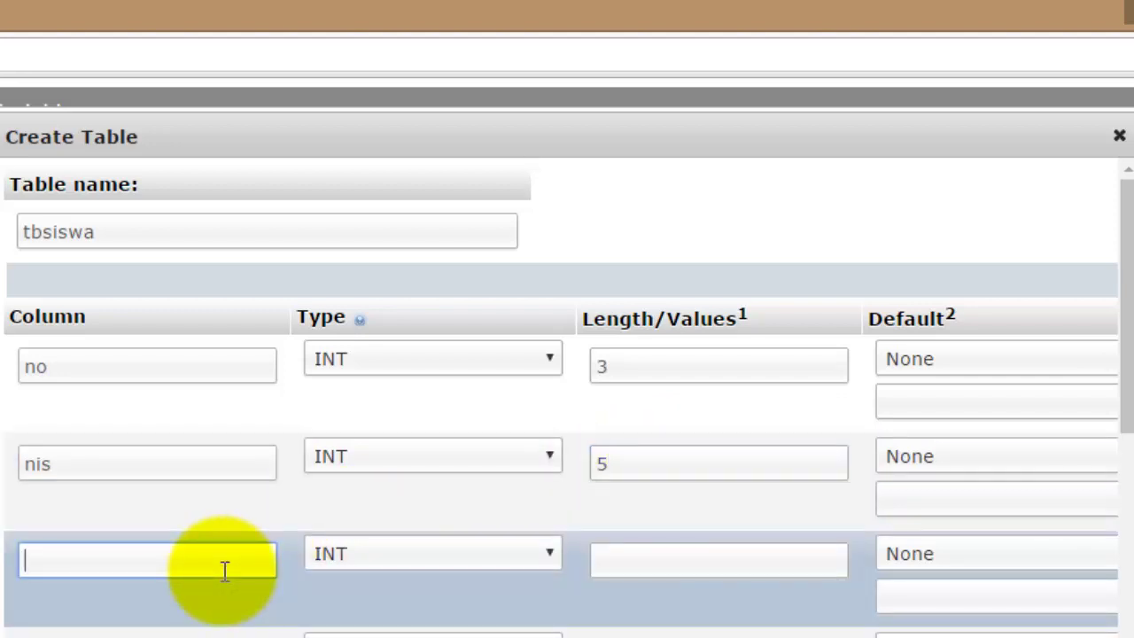
pyautogui.write('nama_siswa')
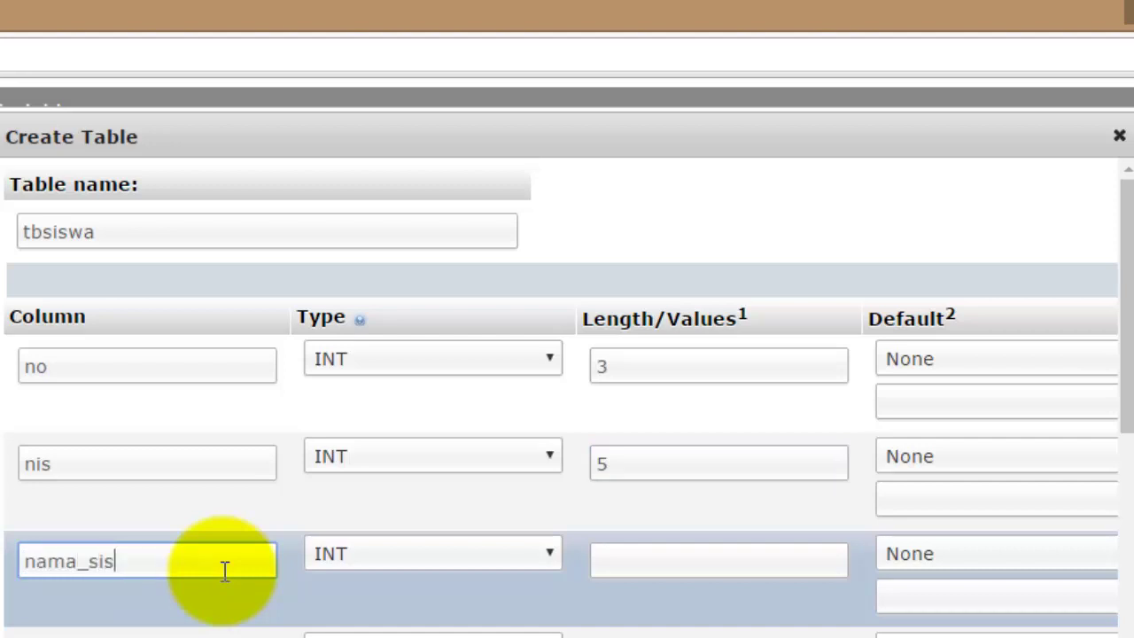
pyautogui.click(406, 560)
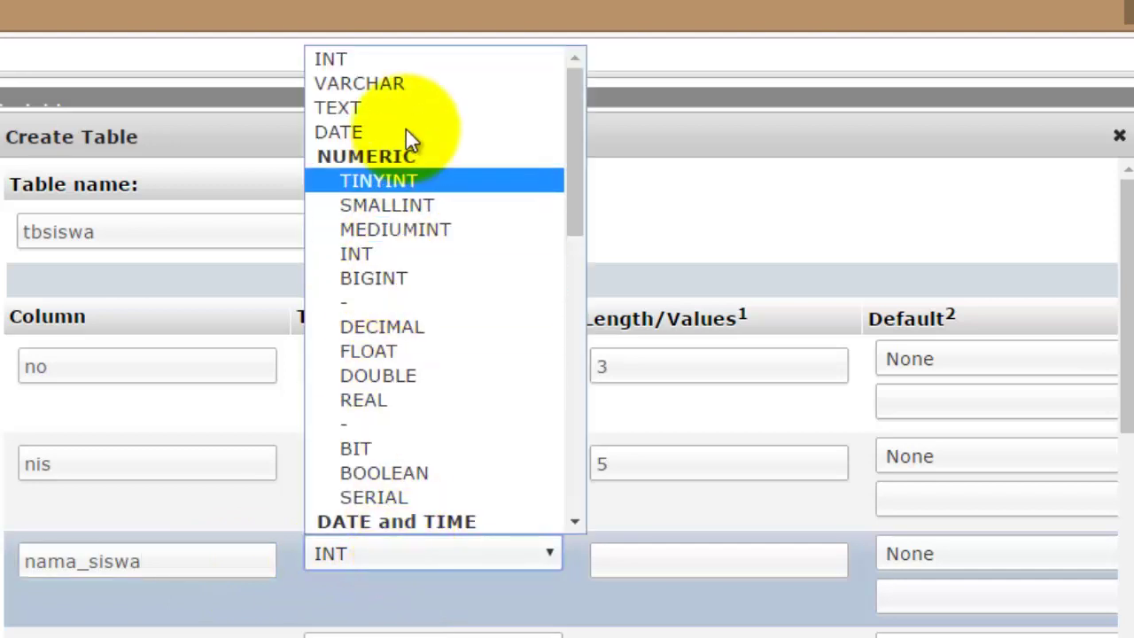
pyautogui.click(401, 85)
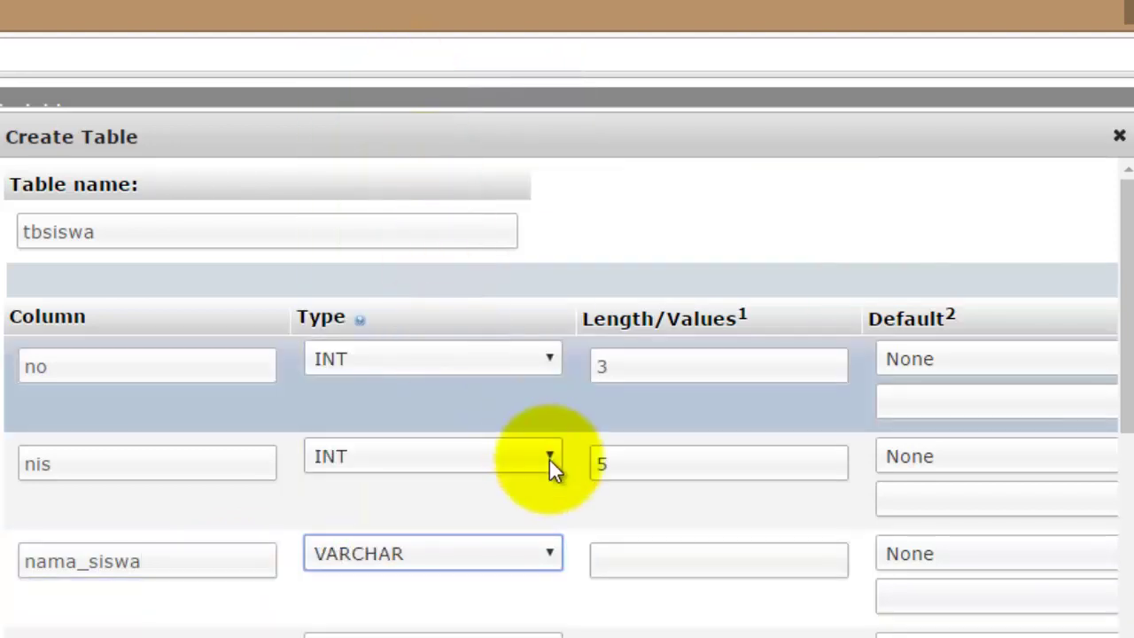
pyautogui.click(625, 561)
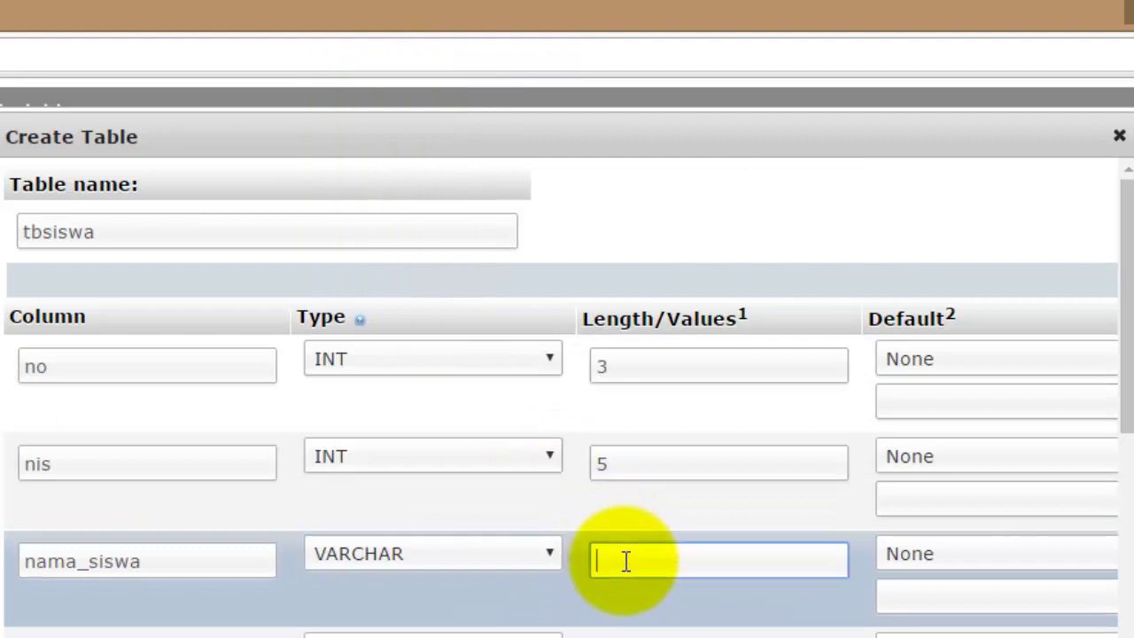
pyautogui.write('25')
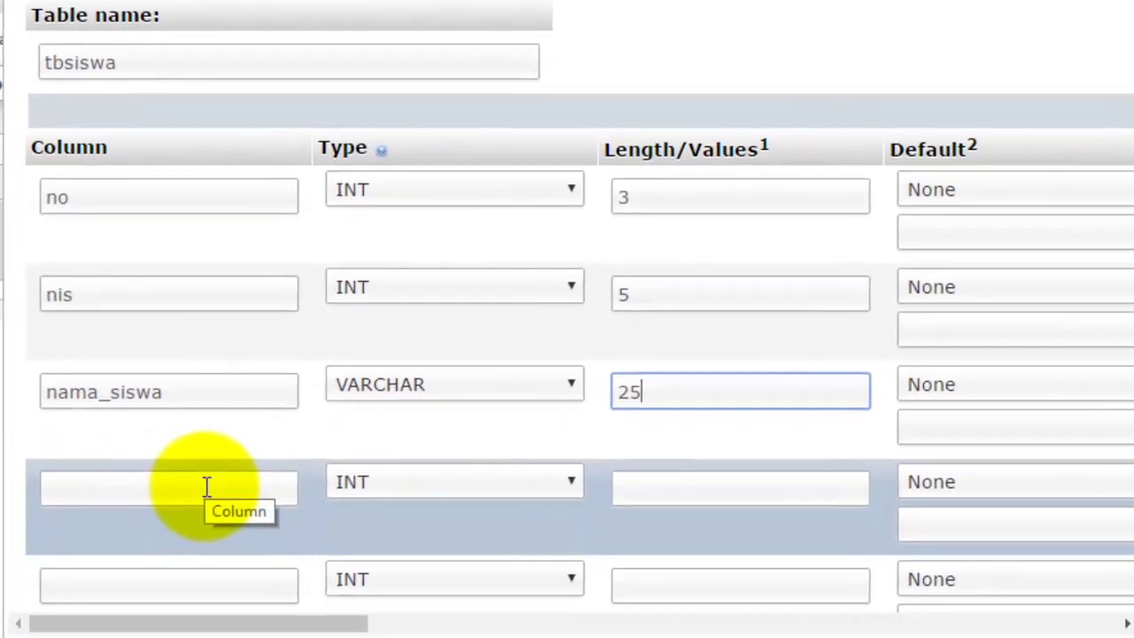
# Add columns jenis_kelamin VARCHAR length 15 and alamat TEXT length 50.
pyautogui.click(206, 487)
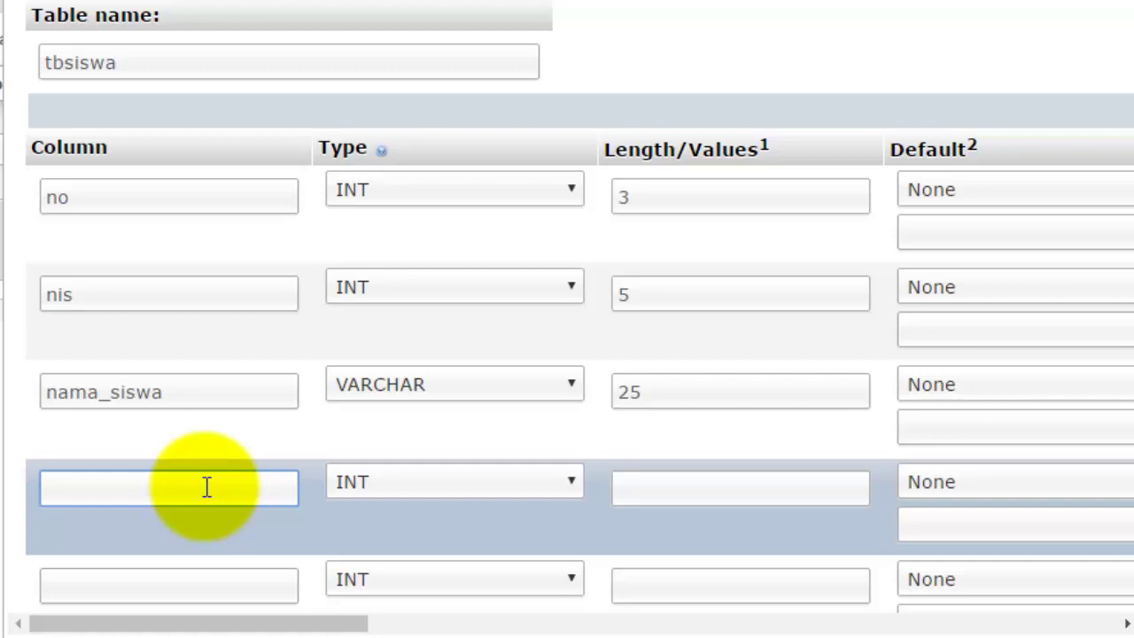
pyautogui.write('jenis_kelamin')
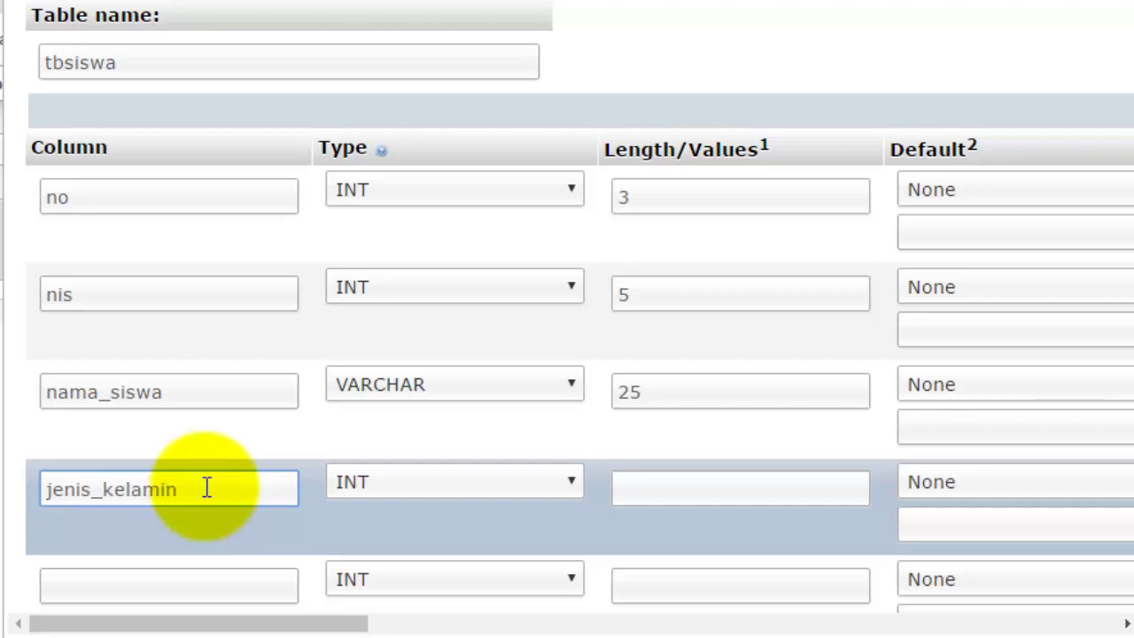
pyautogui.click(438, 484)
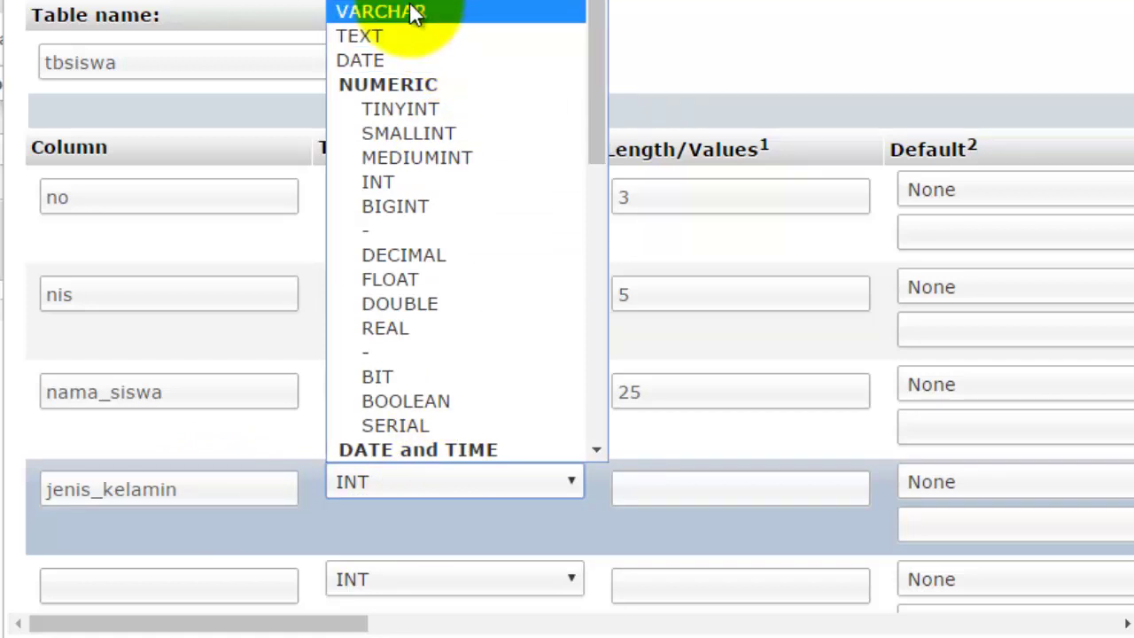
pyautogui.click(417, 13)
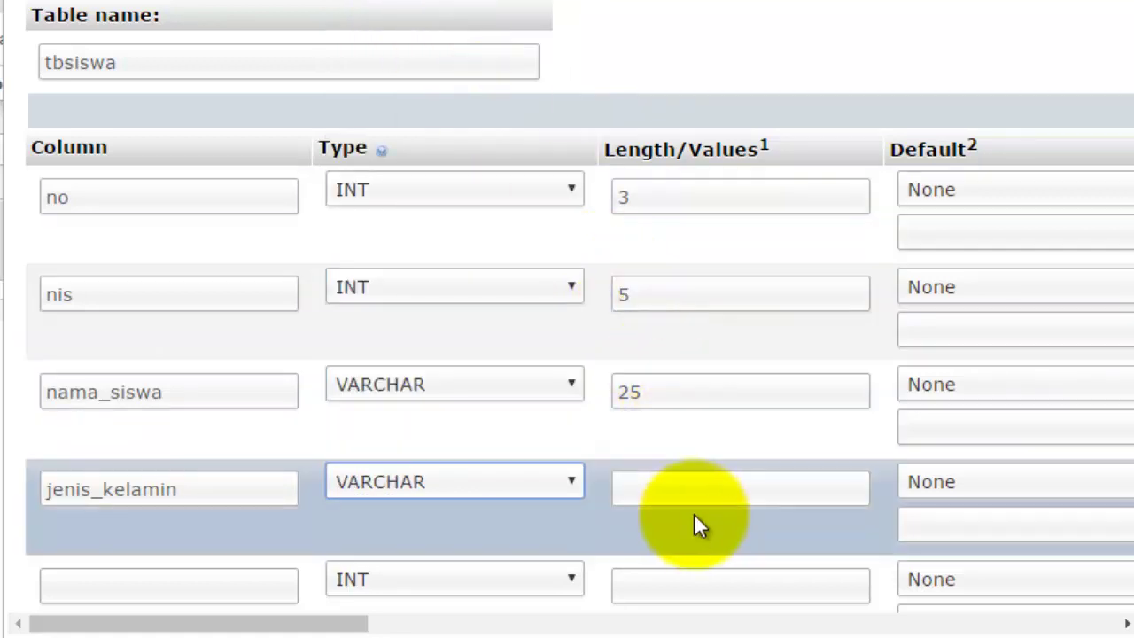
pyautogui.click(689, 494)
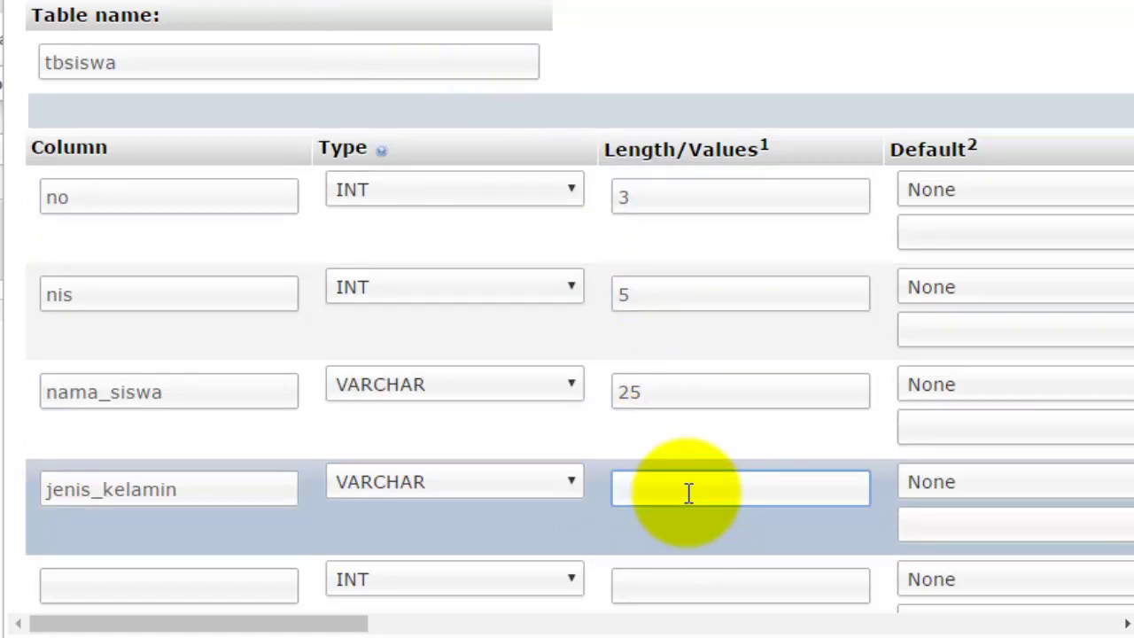
pyautogui.write('15')
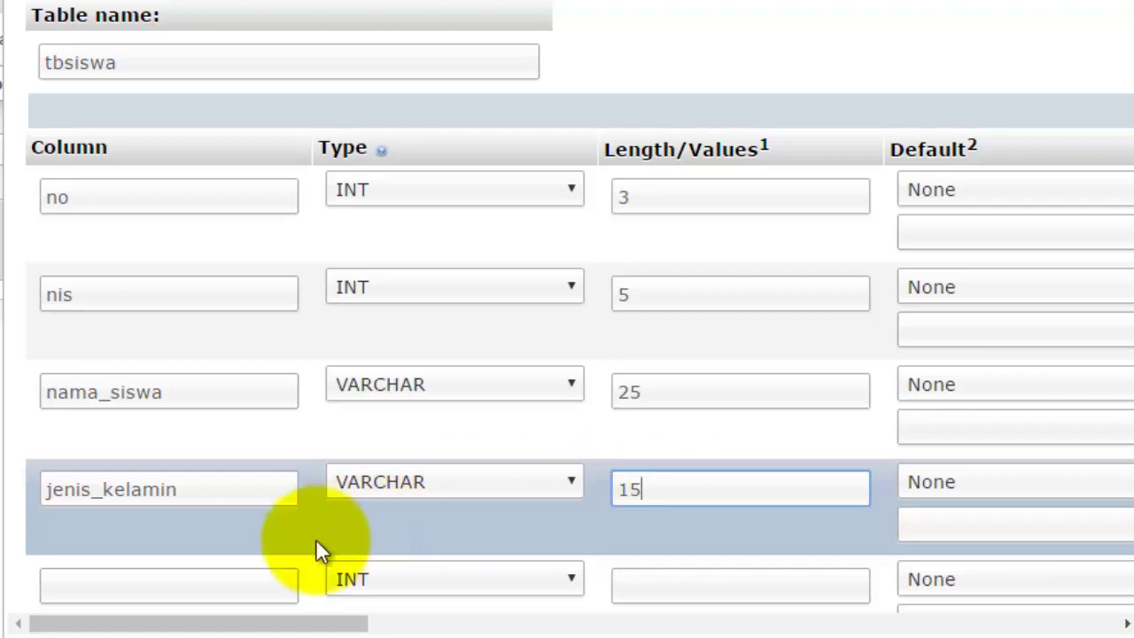
pyautogui.click(238, 582)
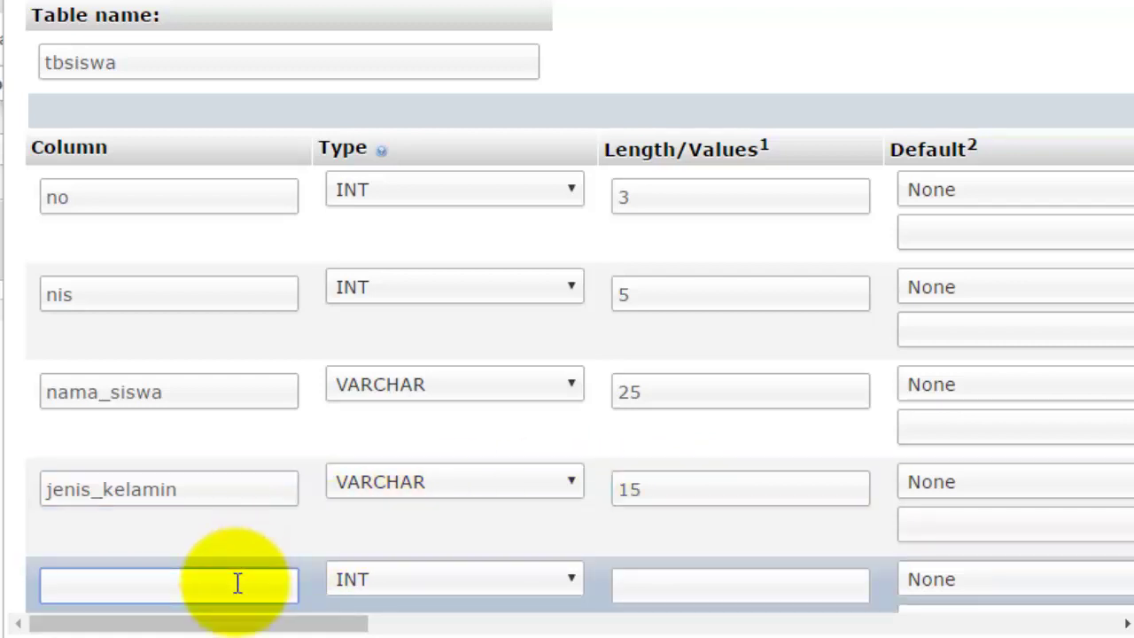
pyautogui.write('alamat')
pyautogui.click(476, 588)
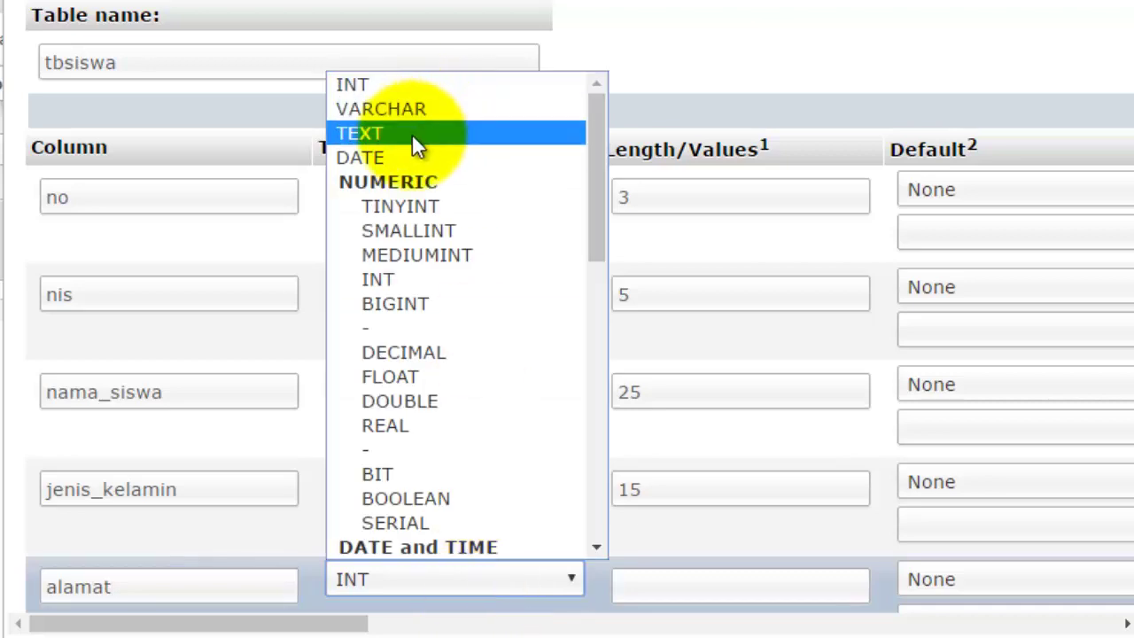
pyautogui.click(413, 133)
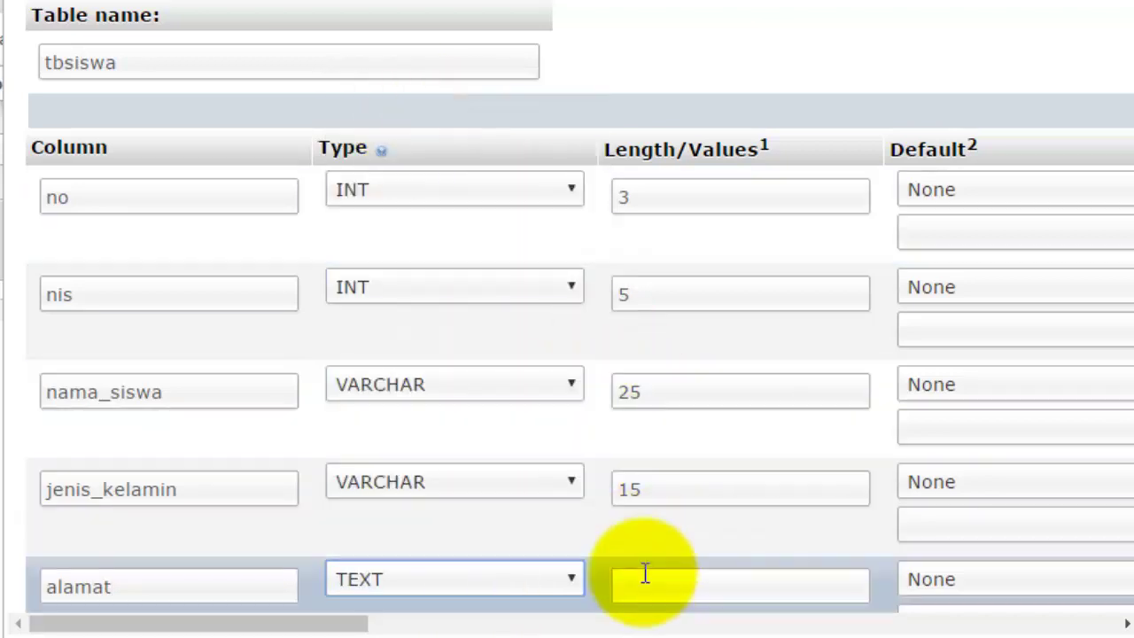
pyautogui.click(645, 574)
pyautogui.write('50')
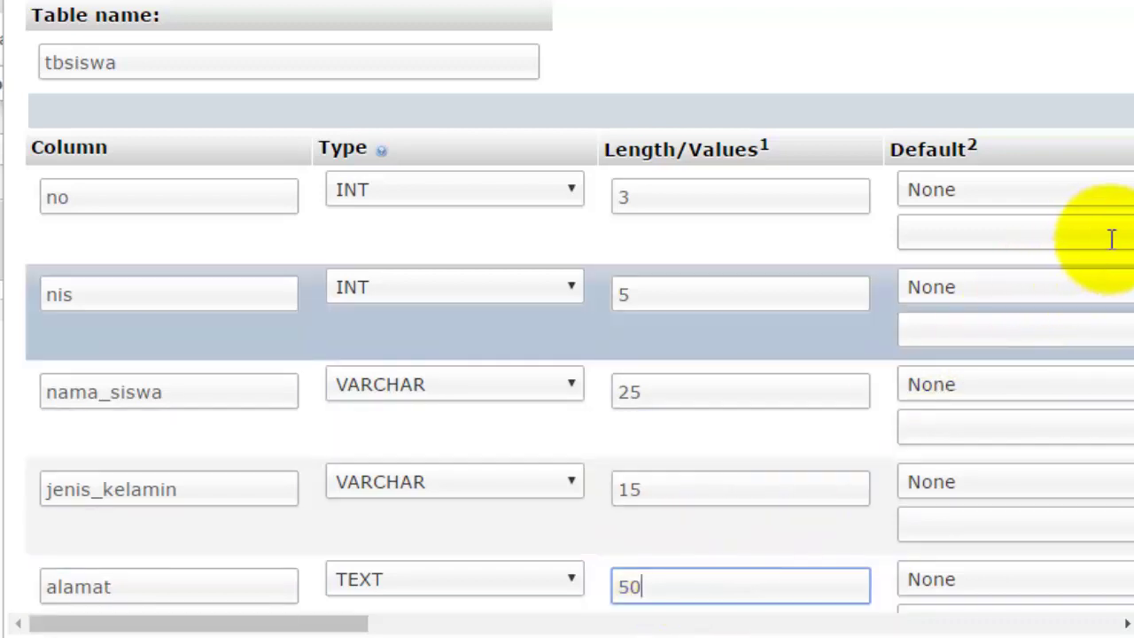
pyautogui.click(1122, 177)
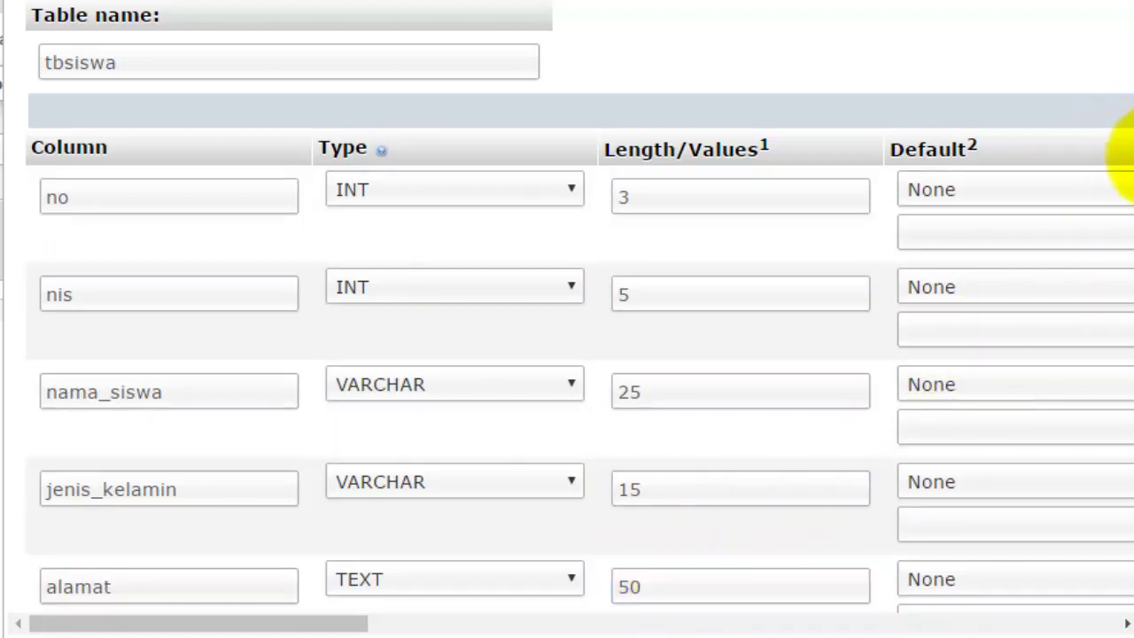
# Define the sixth column as telepon, VARCHAR length 15.
pyautogui.scroll(-3, 1126, 230)
pyautogui.scroll(-1, 1121, 297)
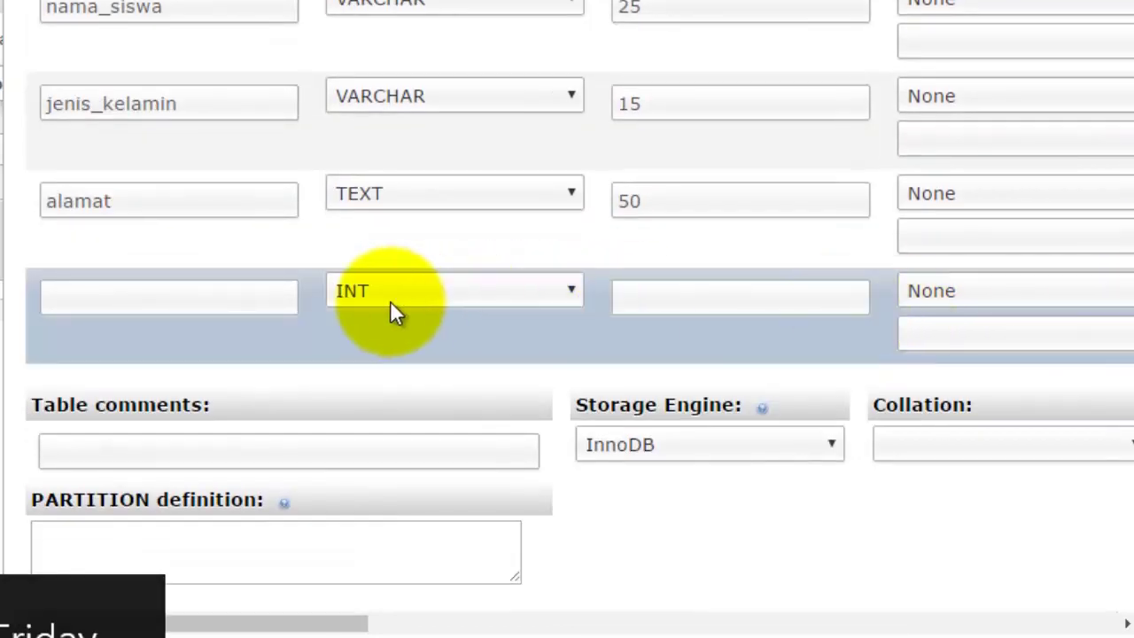
pyautogui.click(255, 303)
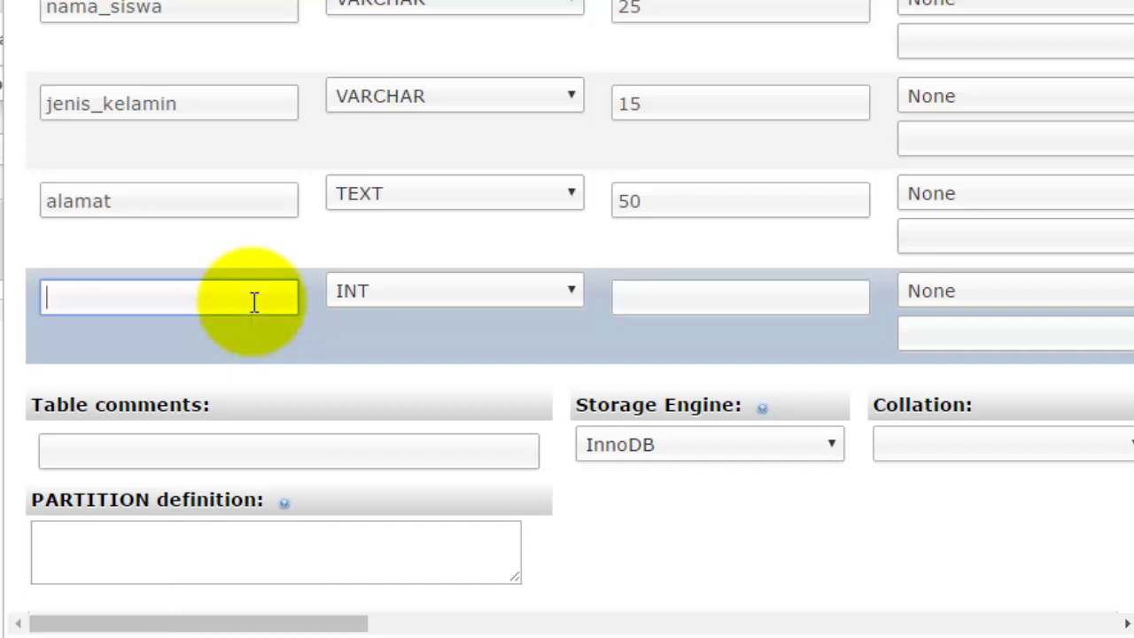
pyautogui.write('telepon')
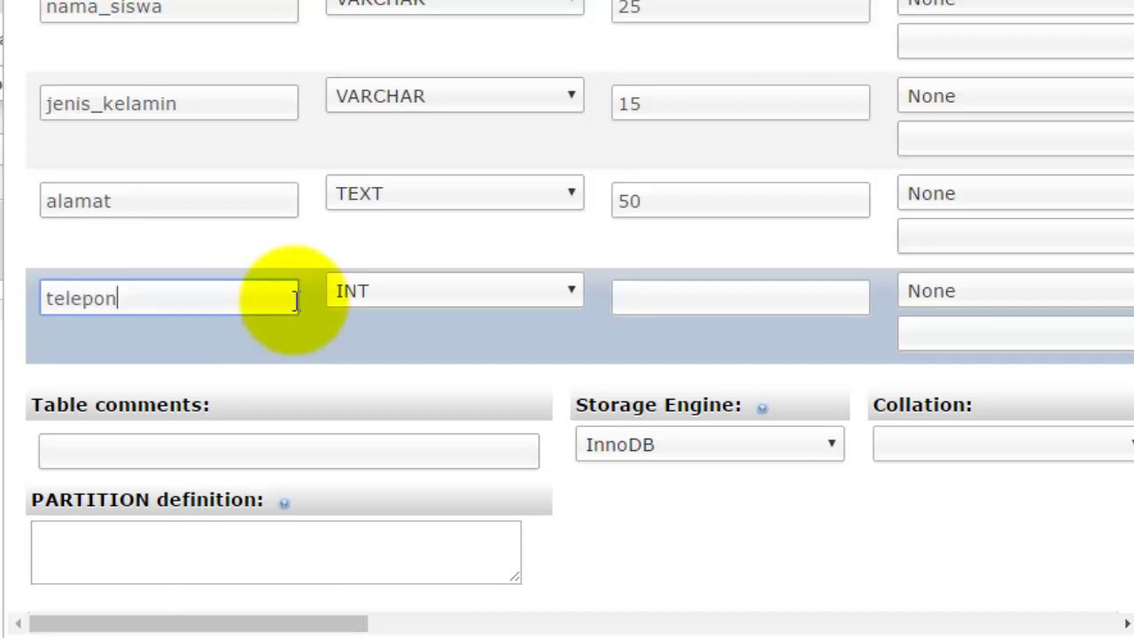
pyautogui.click(422, 292)
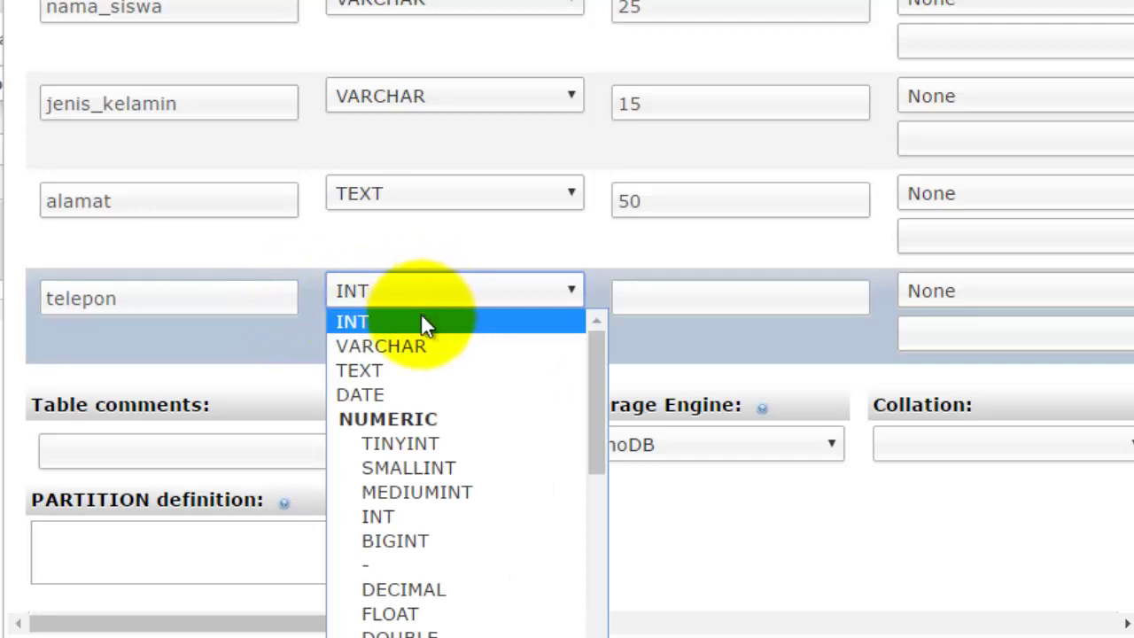
pyautogui.click(410, 347)
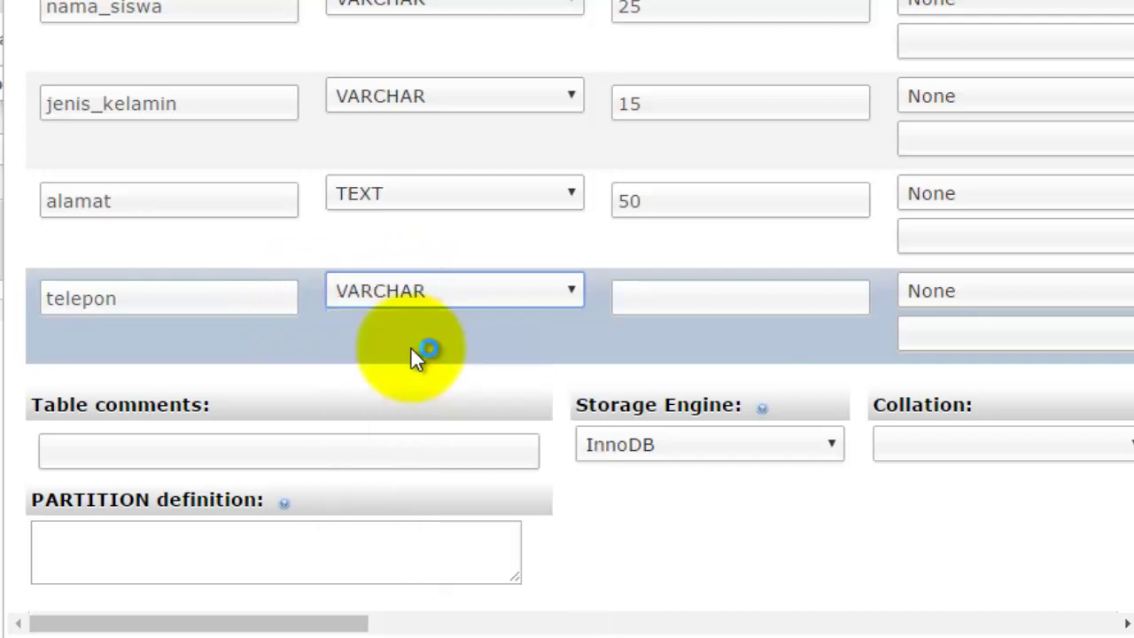
pyautogui.click(649, 306)
pyautogui.write('15')
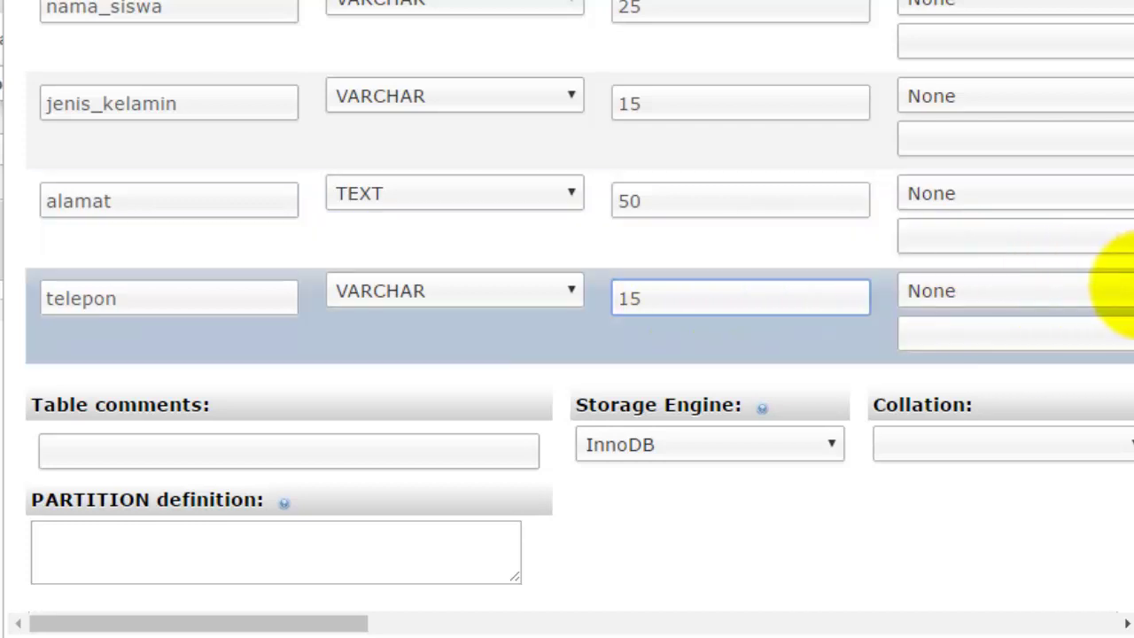
pyautogui.click(1119, 302)
# Save the new tbsiswa table.
pyautogui.scroll(-2, 1119, 328)
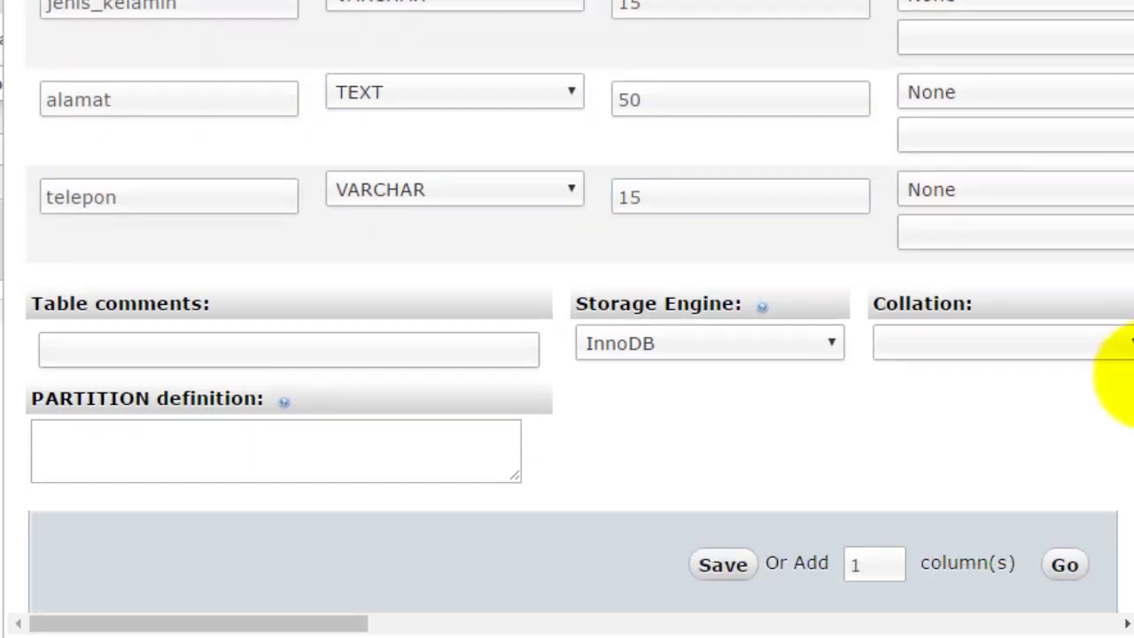
pyautogui.scroll(-2, 1121, 381)
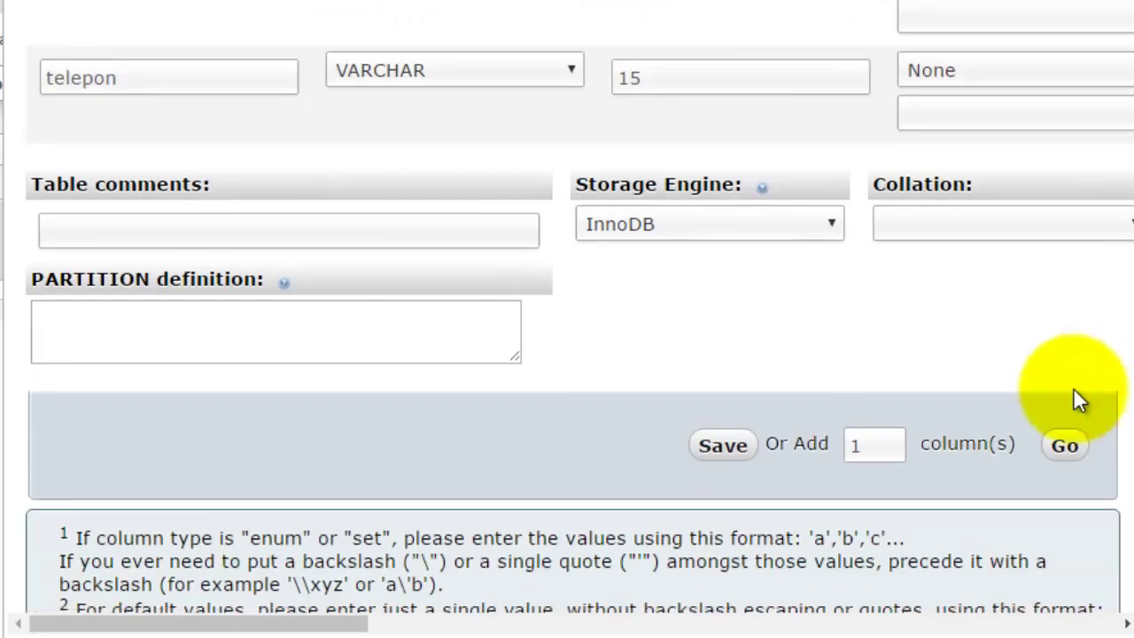
pyautogui.click(716, 453)
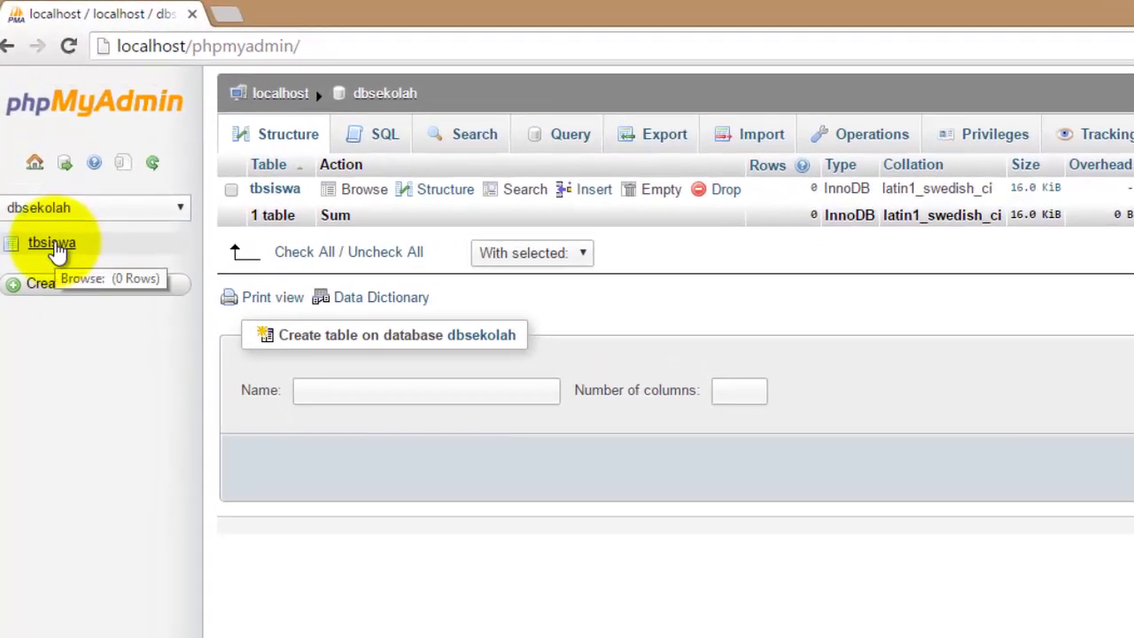
# Open tbsiswa from the sidebar to view its six-column structure.
pyautogui.click(53, 245)
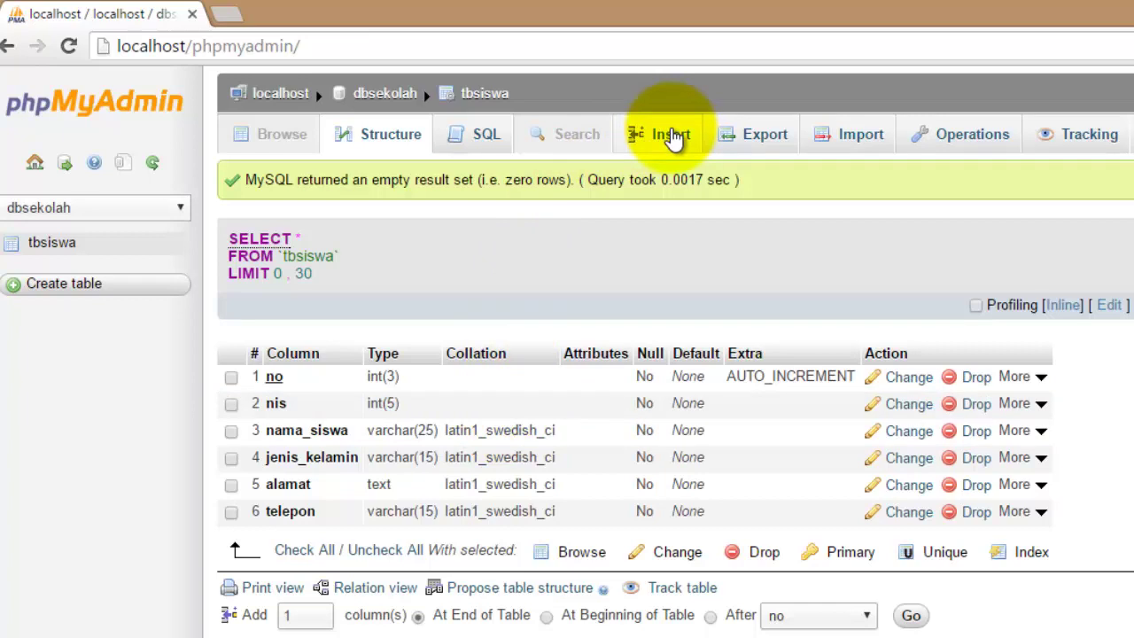
pyautogui.click(674, 138)
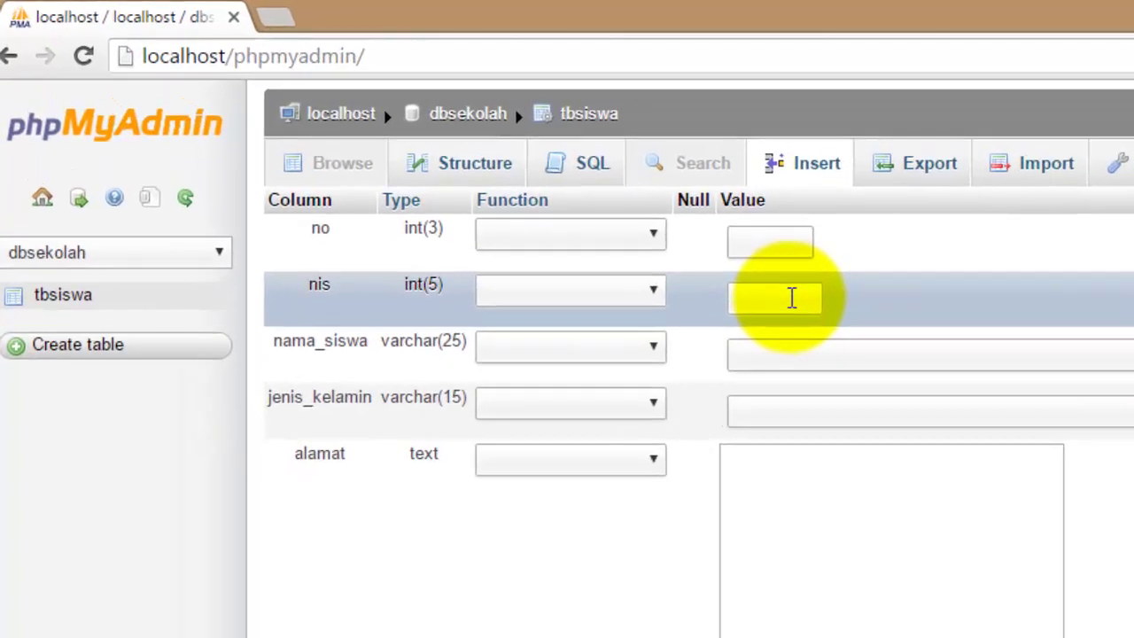
pyautogui.click(652, 246)
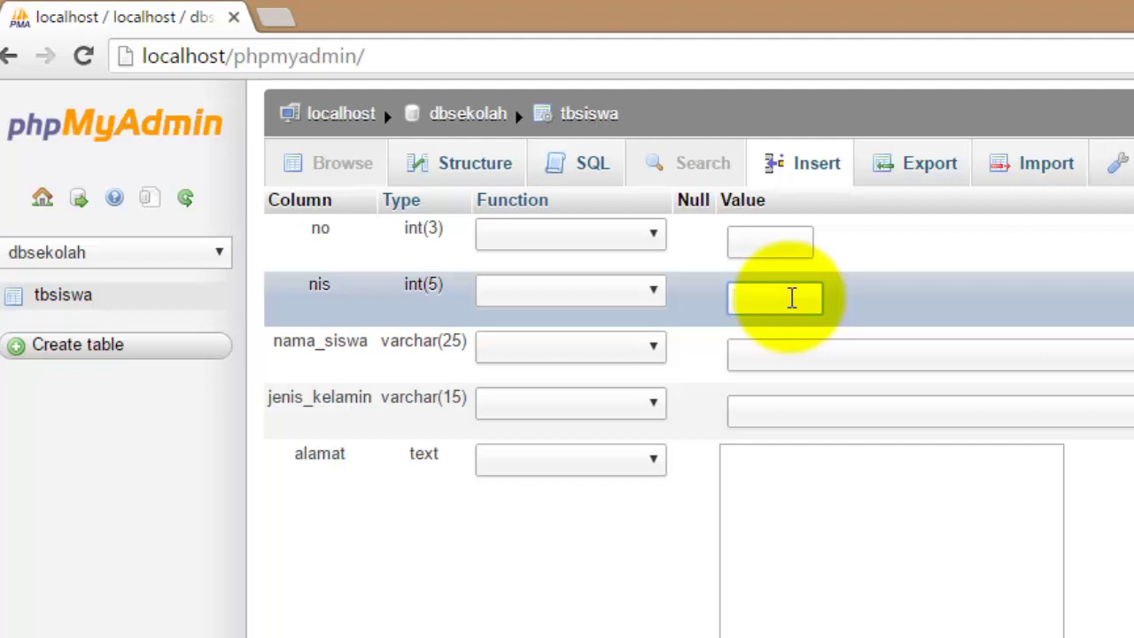
pyautogui.write('30814')
pyautogui.click(776, 354)
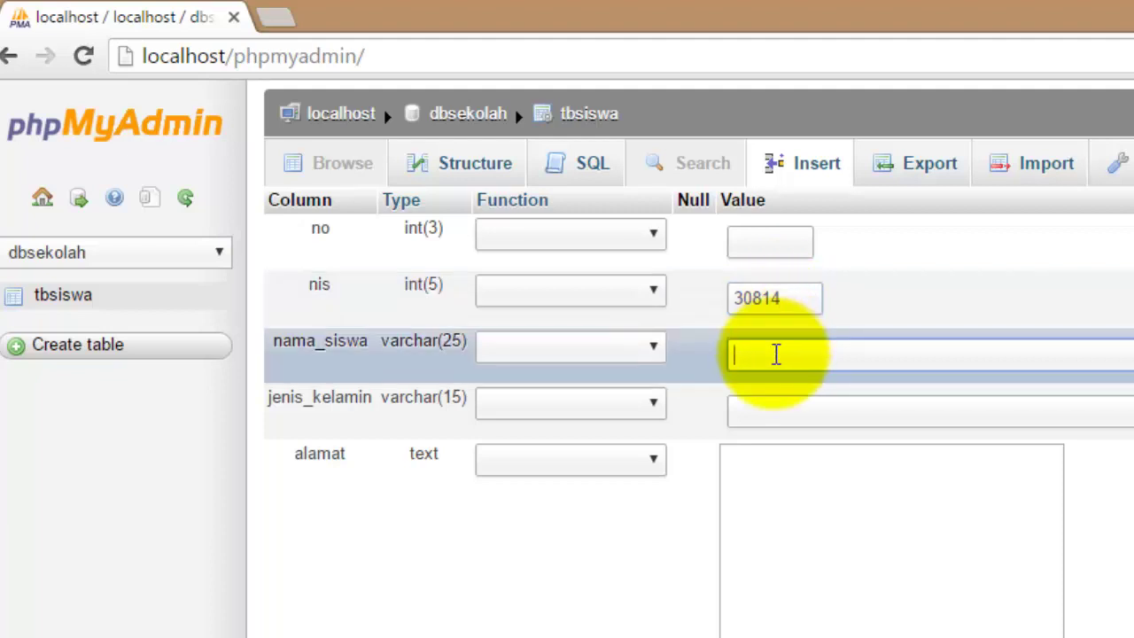
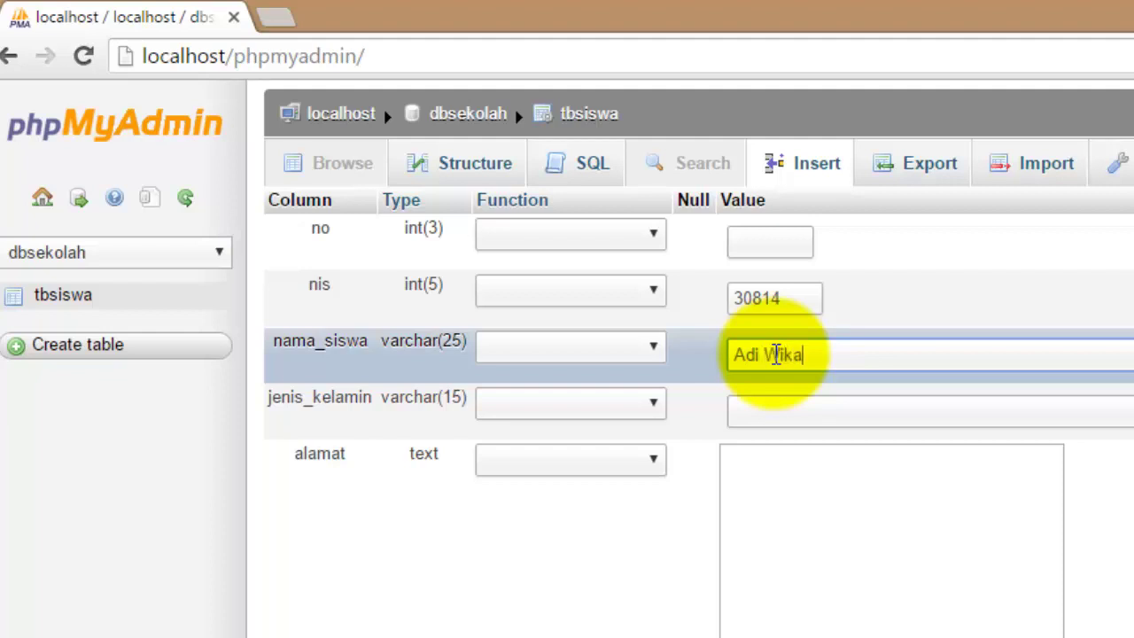
pyautogui.click(785, 403)
pyautogui.write('La')
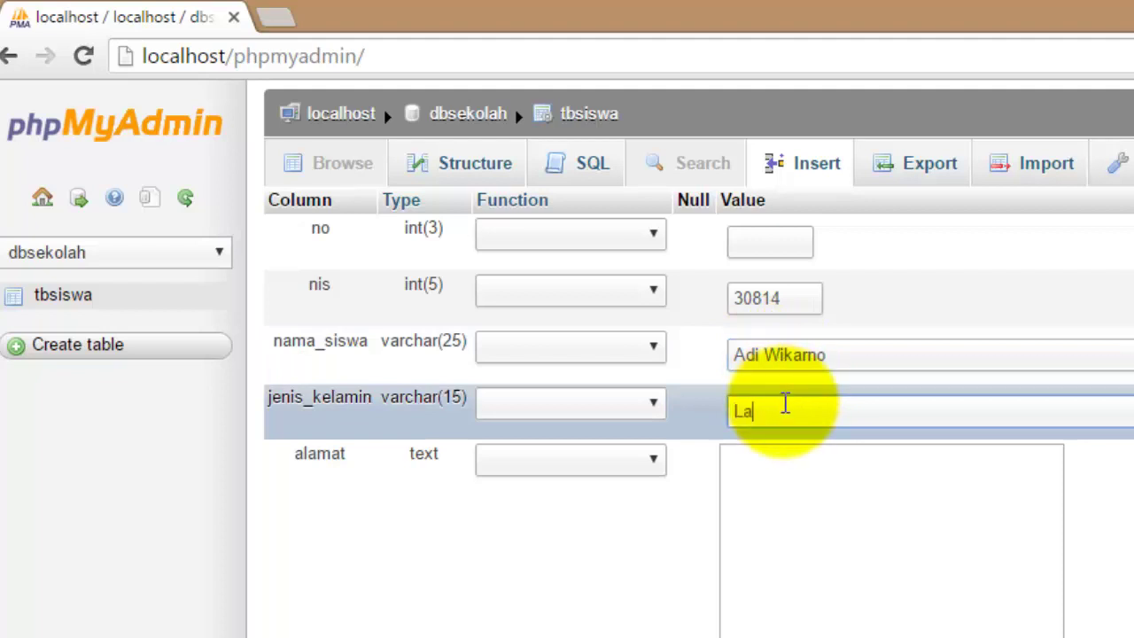
pyautogui.write('ki-laki')
# Enter the student's address and phone number, then submit the record.
pyautogui.click(776, 467)
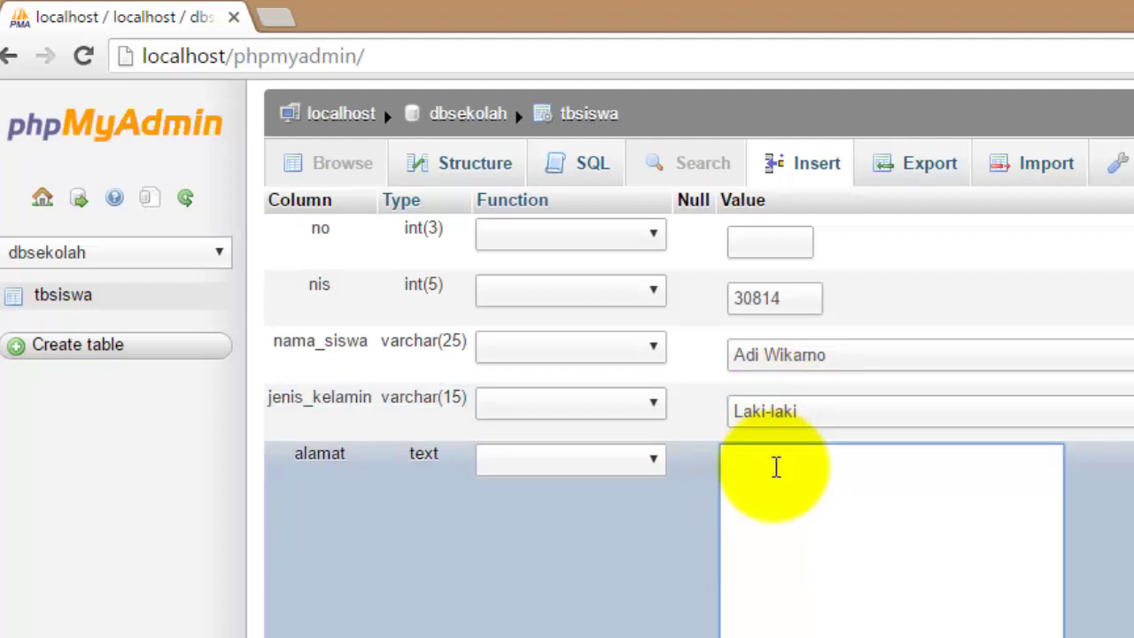
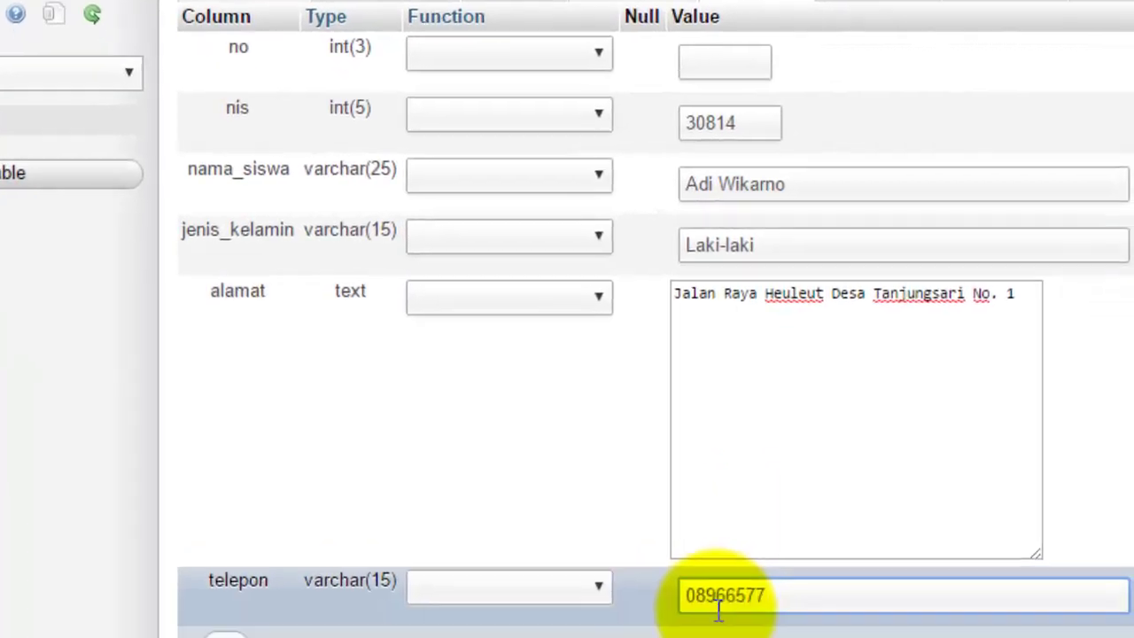
pyautogui.write('5885')
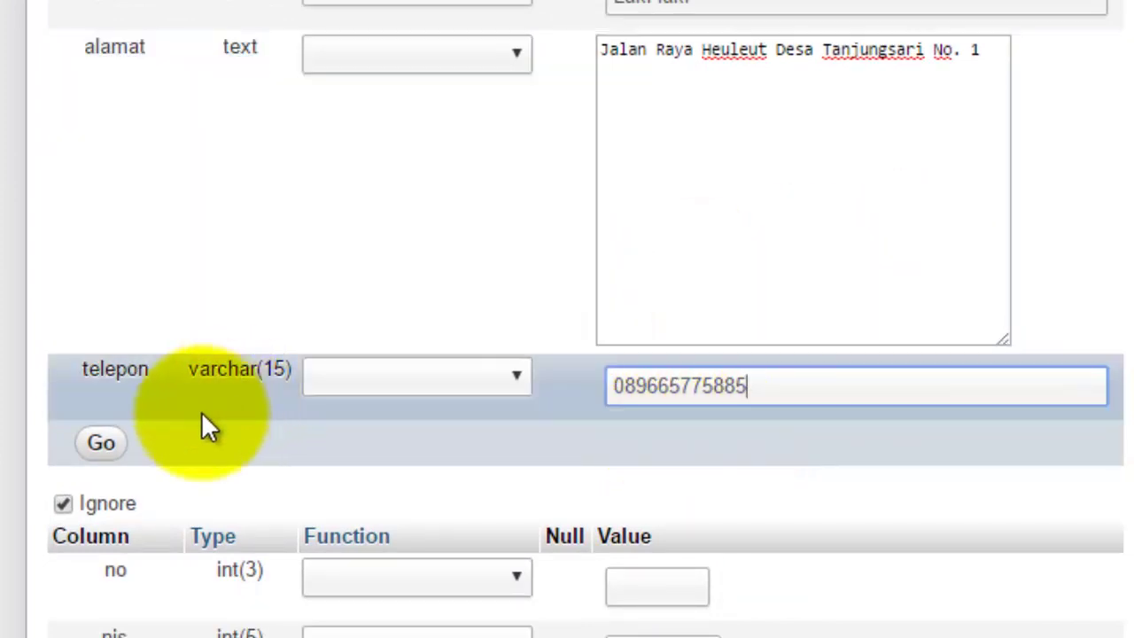
pyautogui.click(100, 445)
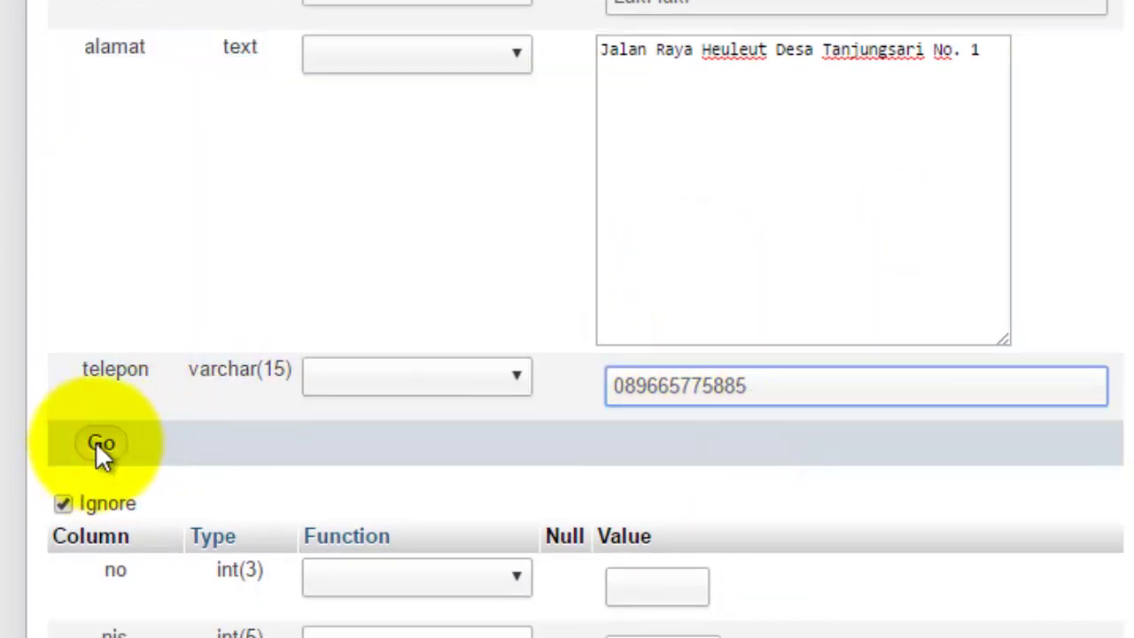
pyautogui.click(97, 445)
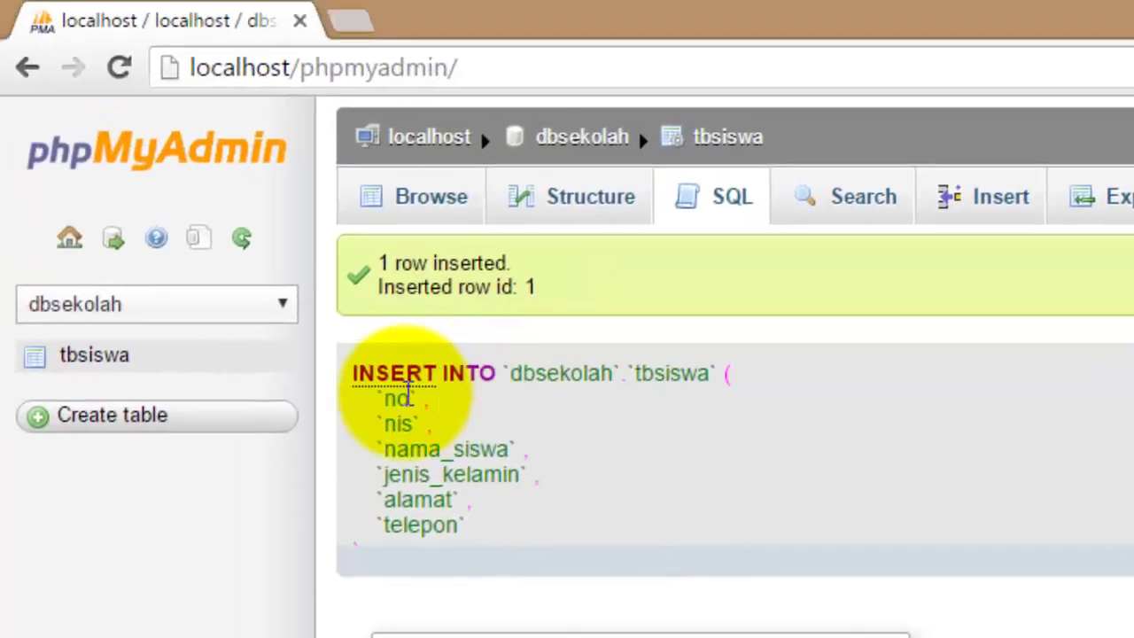
# Browse tbsiswa to see the stored row with nis 30814.
pyautogui.click(89, 355)
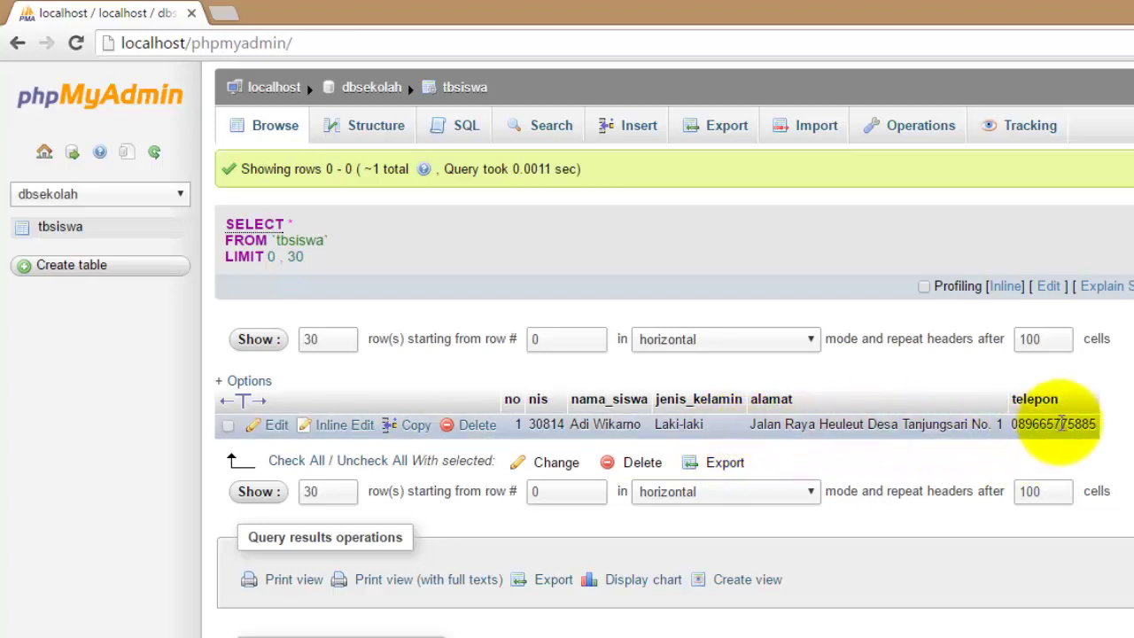
pyautogui.press('super+c')
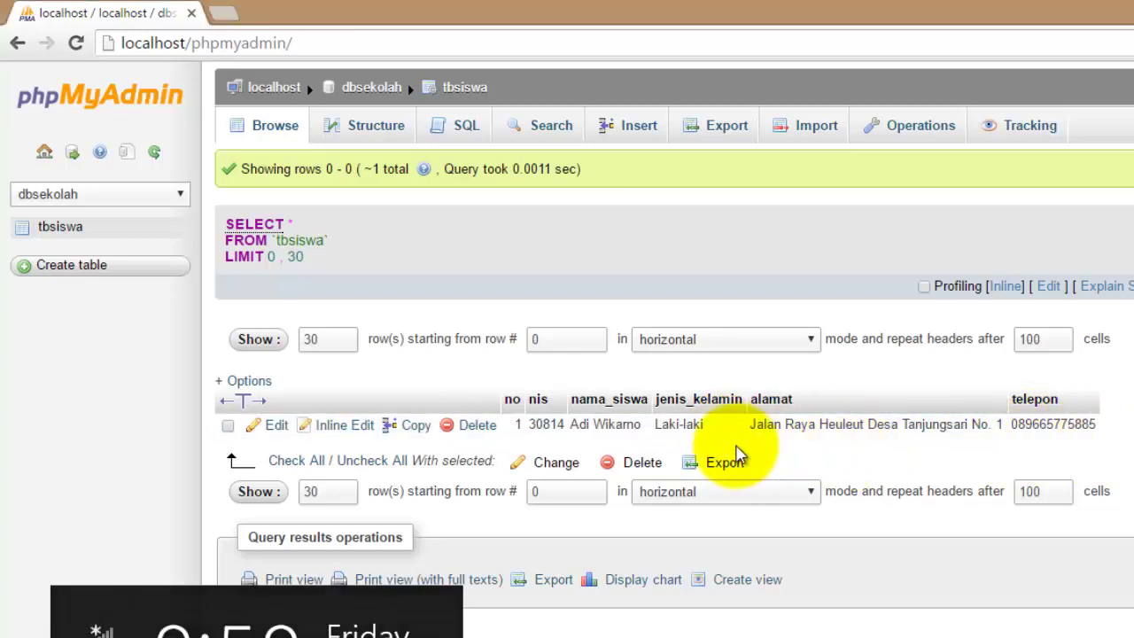
pyautogui.click(37, 434)
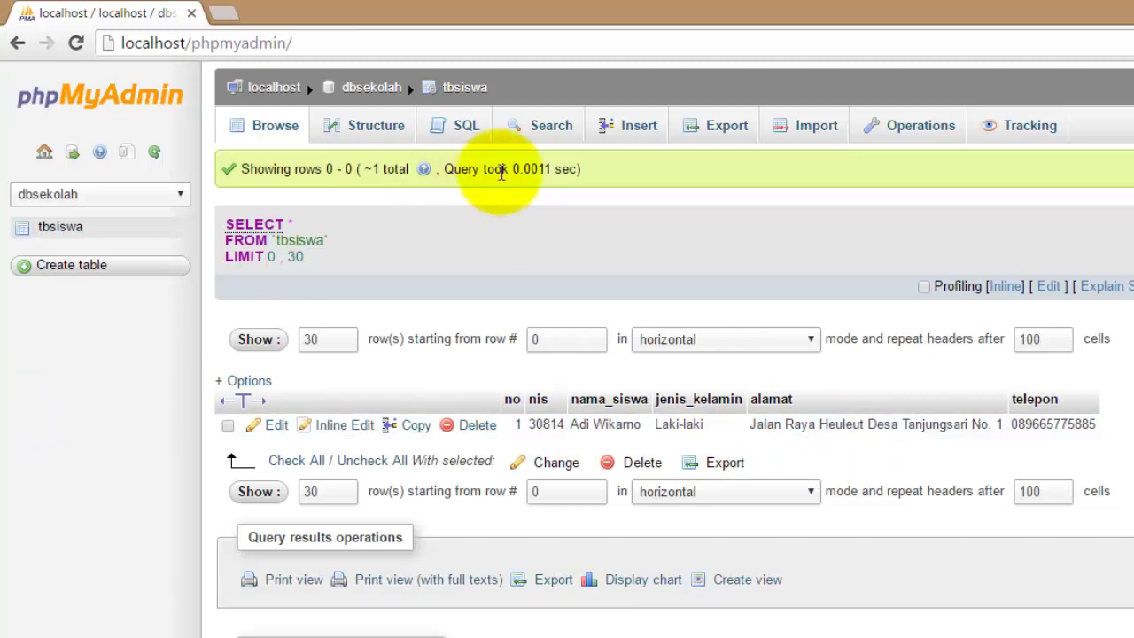
pyautogui.click(644, 130)
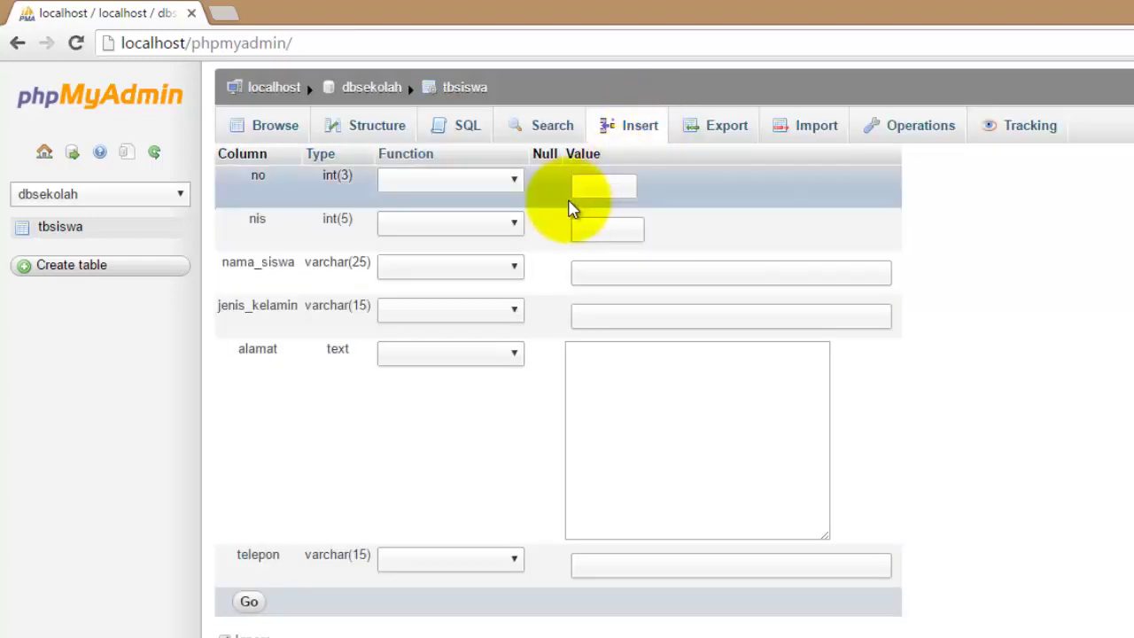
pyautogui.click(614, 233)
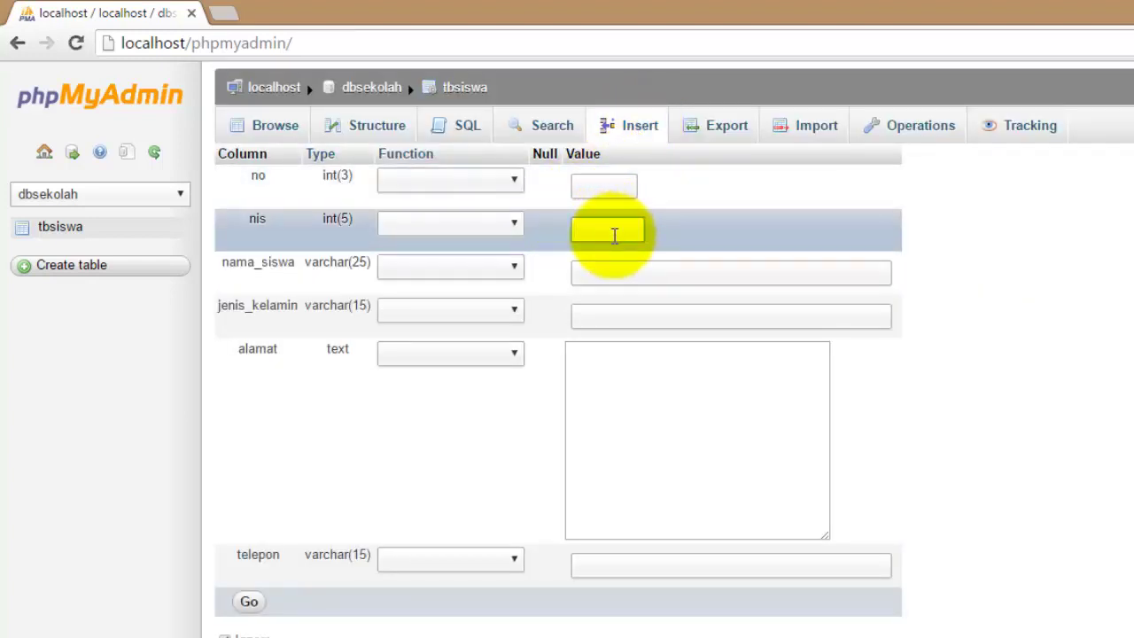
pyautogui.write('3081')
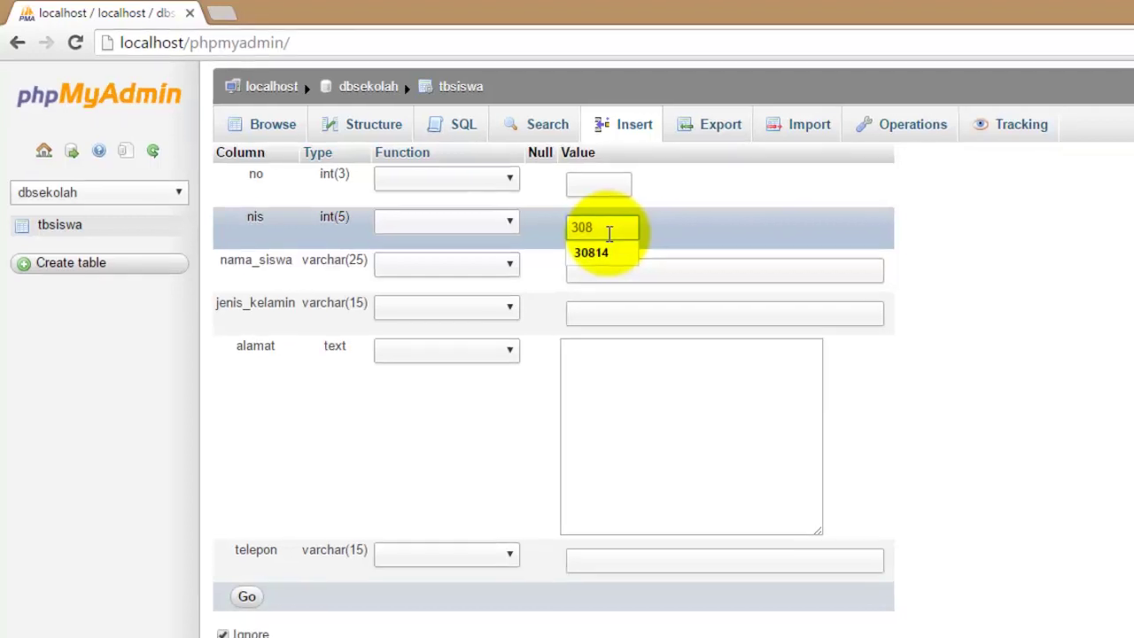
pyautogui.write('5')
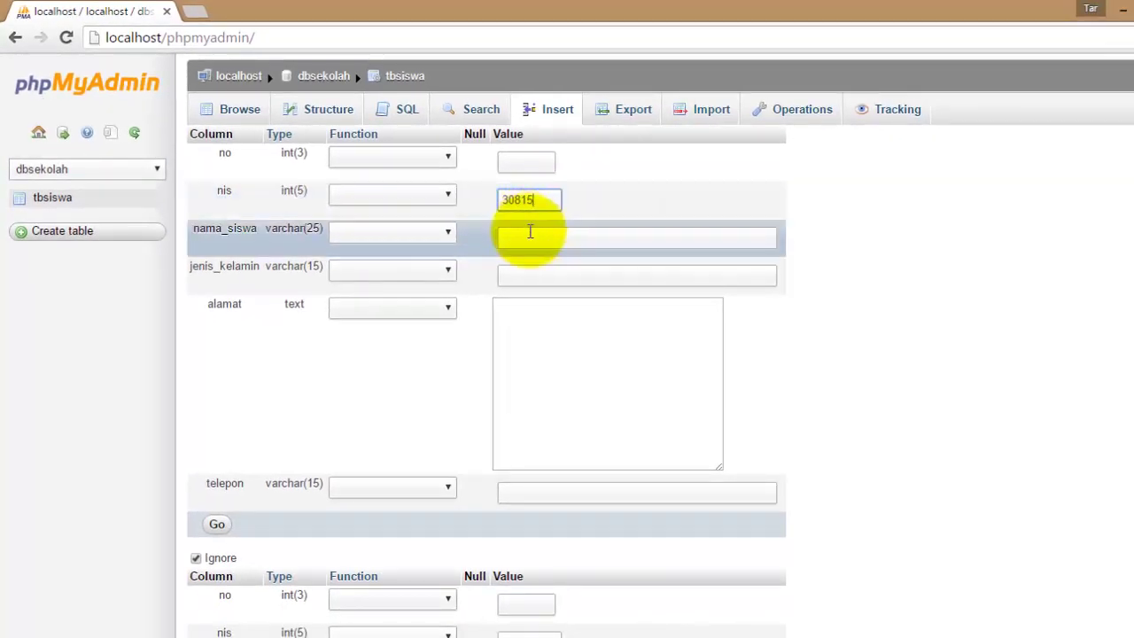
pyautogui.click(530, 237)
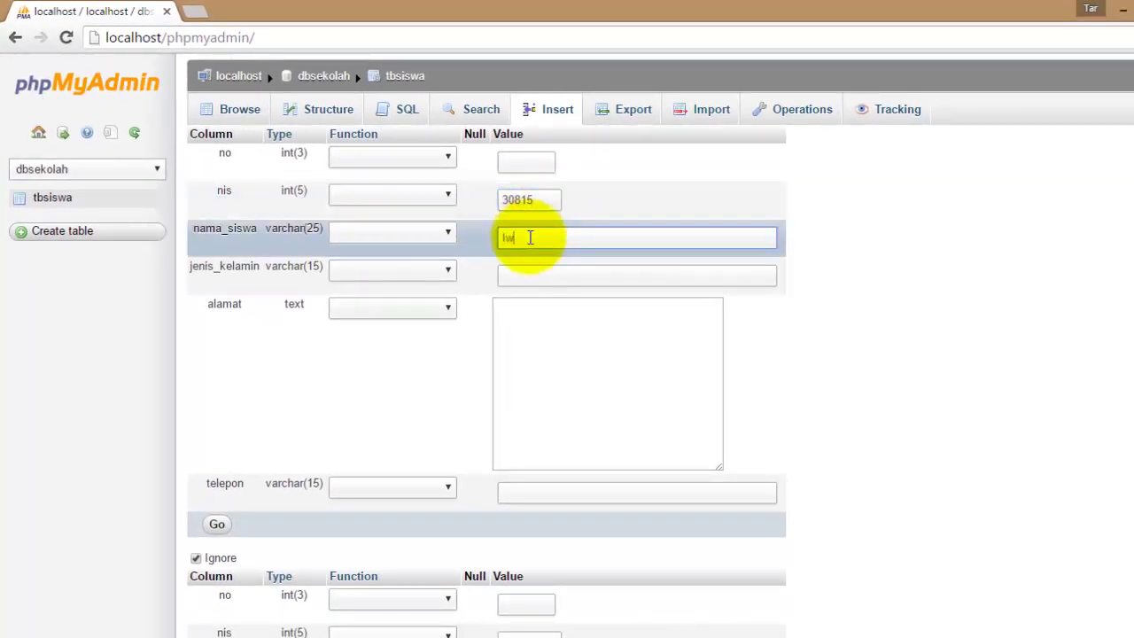
pyautogui.click(532, 273)
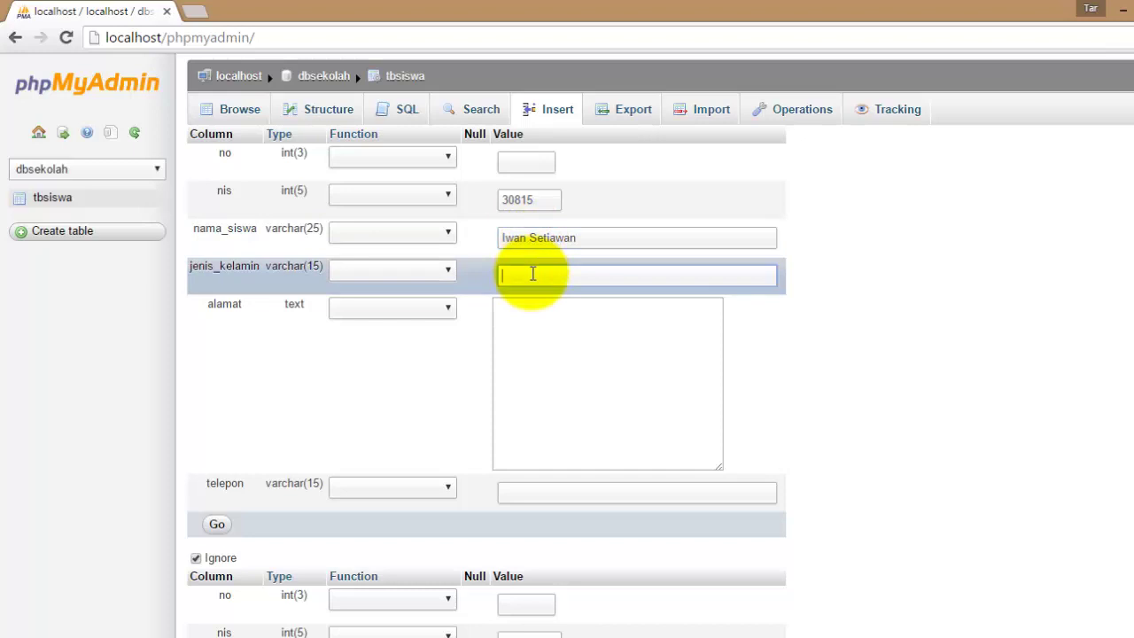
pyautogui.write('Laki')
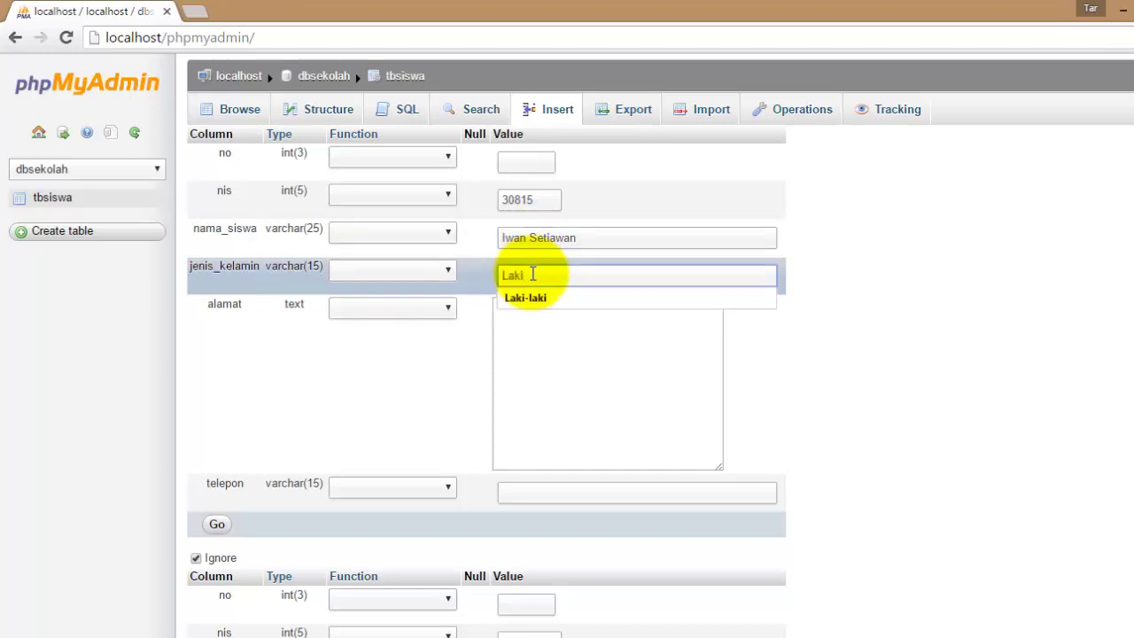
pyautogui.write('-laki')
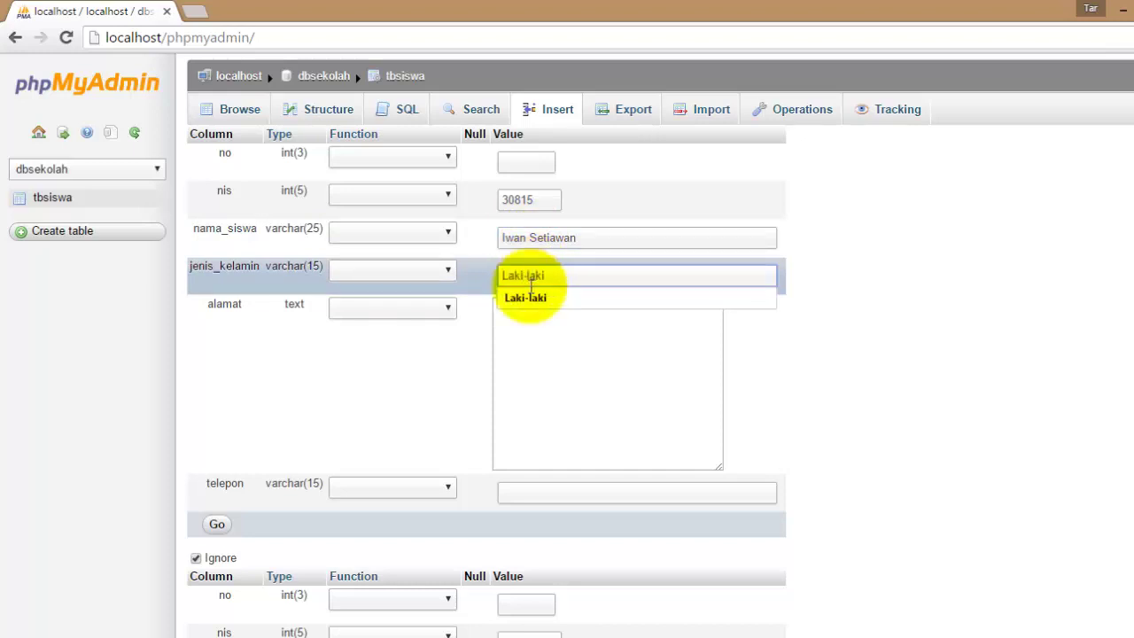
# Fill in the second student's address and phone number.
pyautogui.click(520, 323)
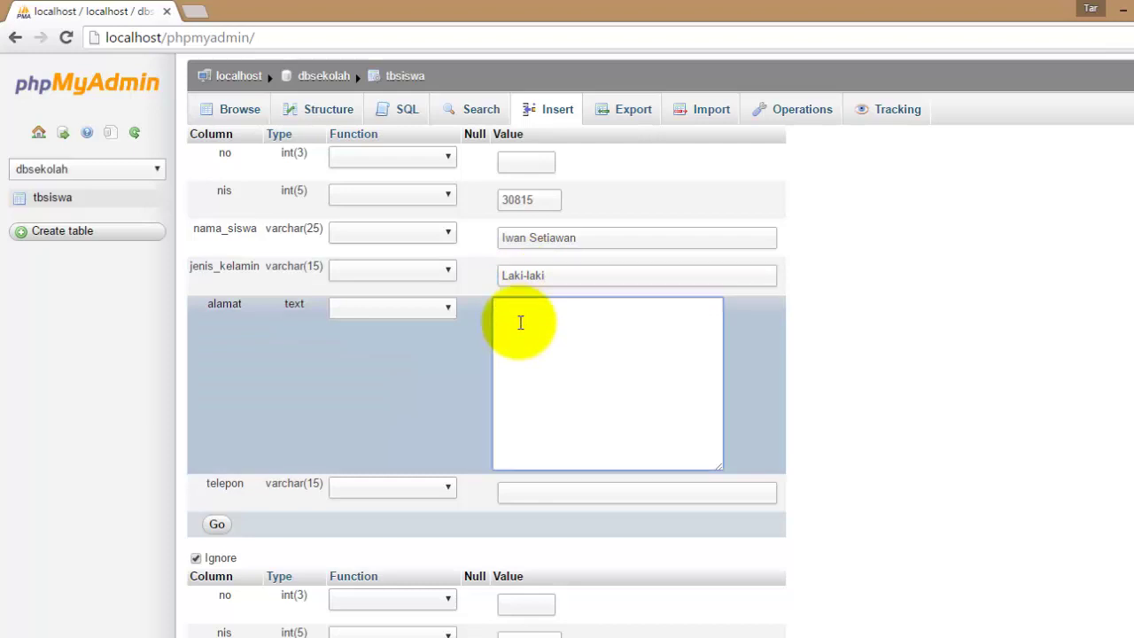
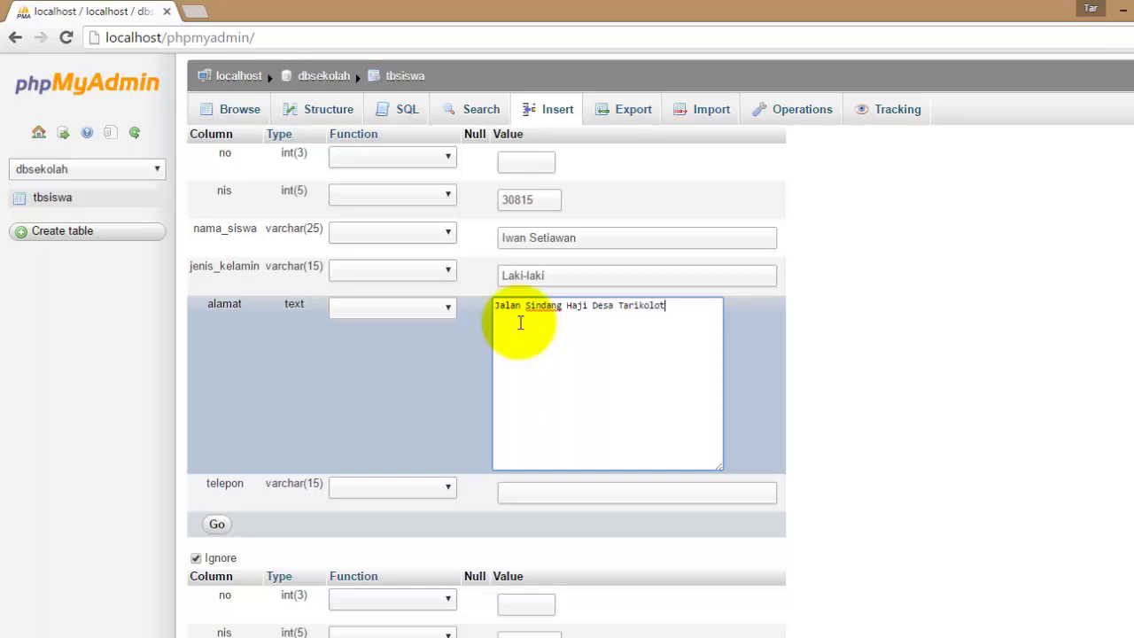
pyautogui.click(514, 492)
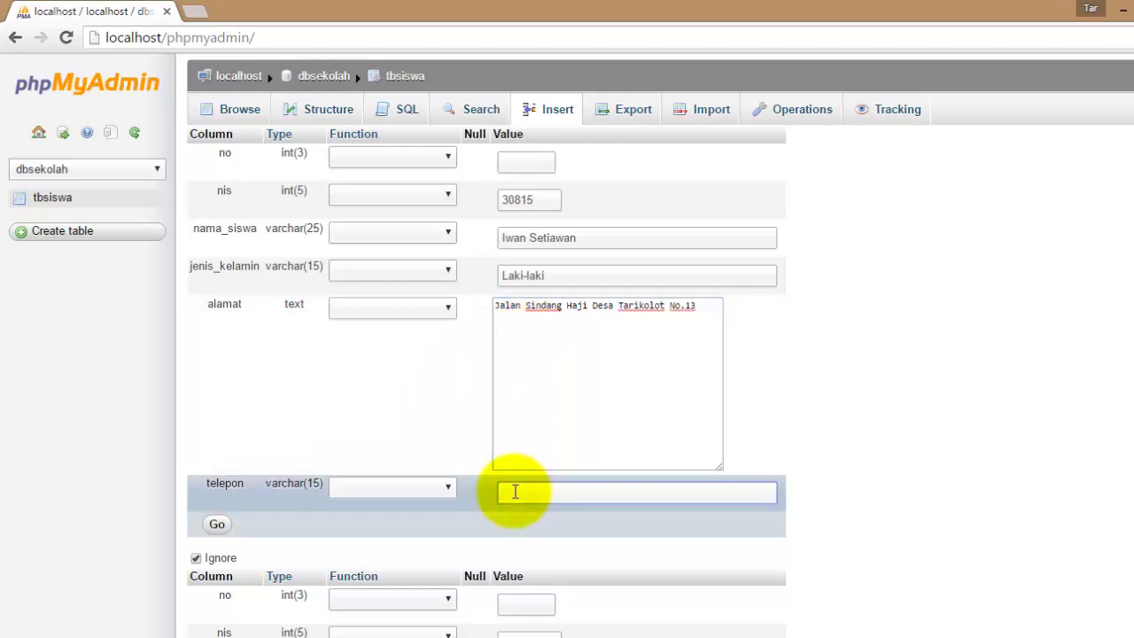
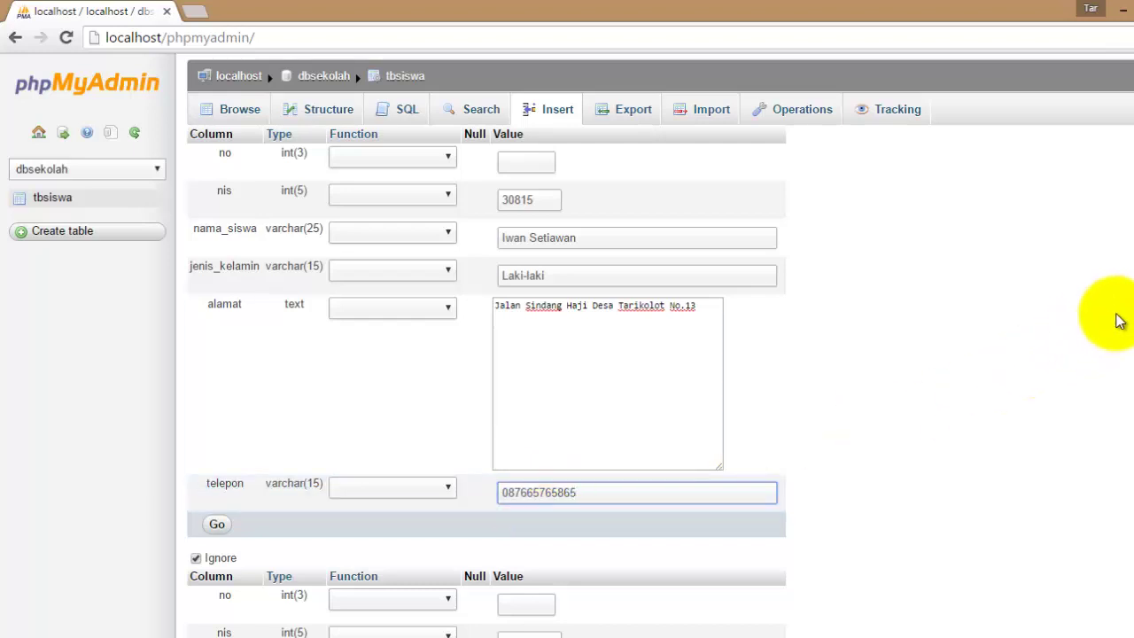
pyautogui.scroll(-4, 660, 346)
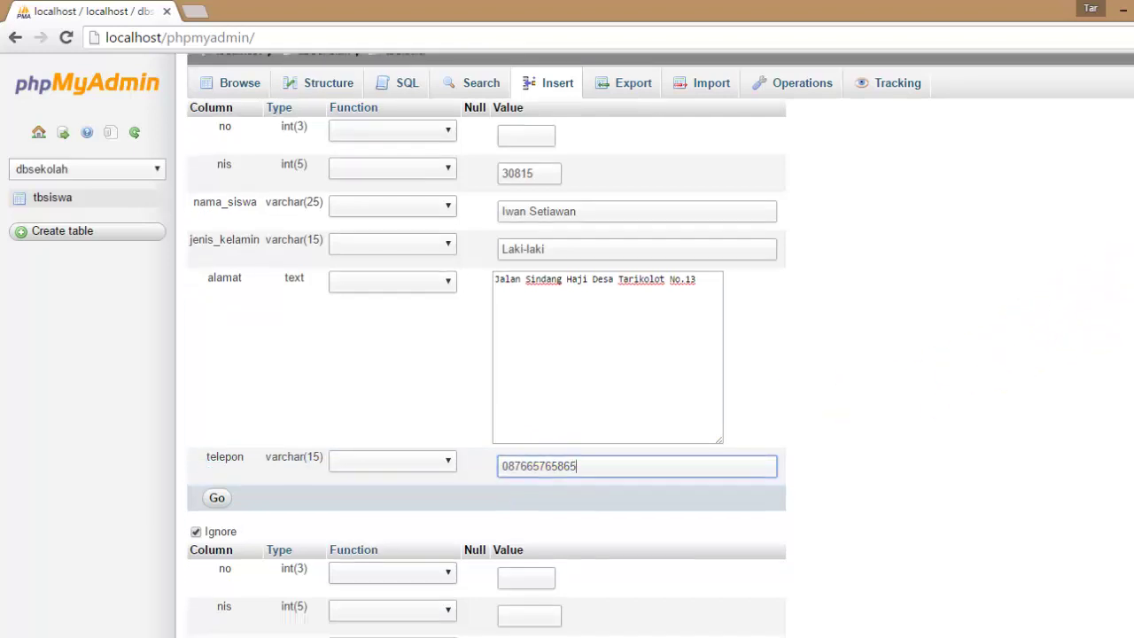
# Enter nis 30816 and the female student's name in the second insert row.
pyautogui.scroll(-1, 1038, 461)
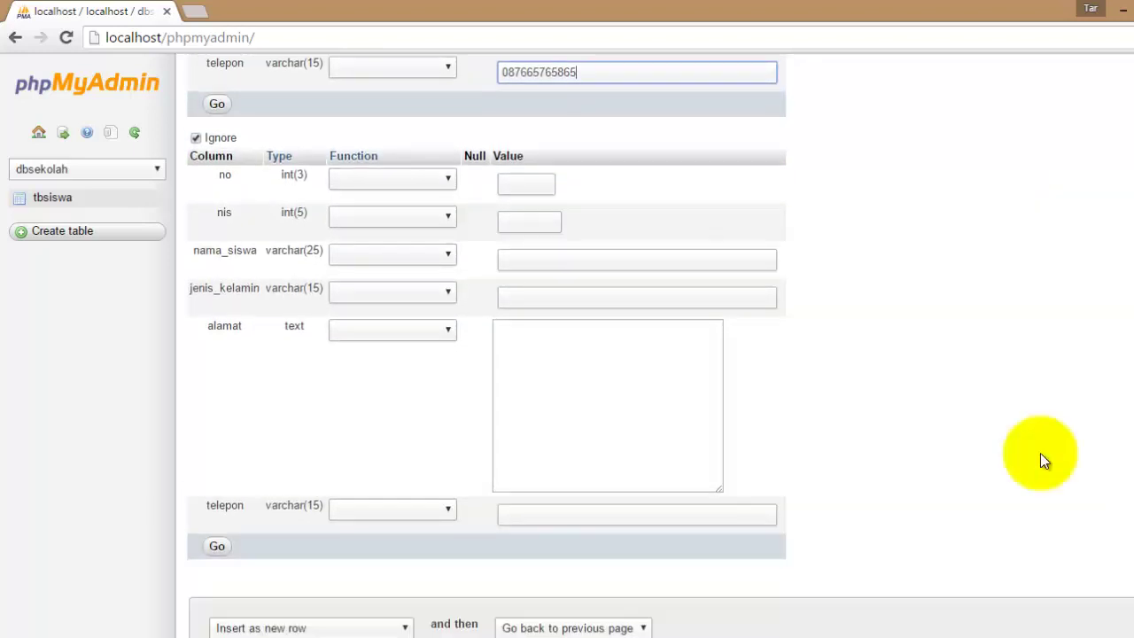
pyautogui.click(542, 220)
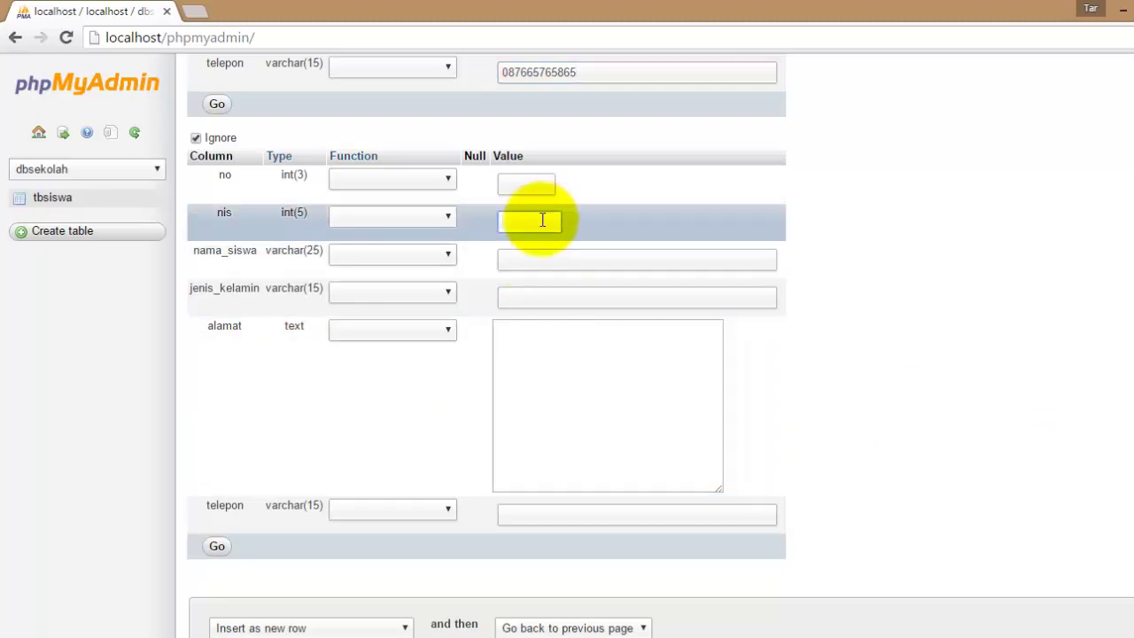
pyautogui.write('30816')
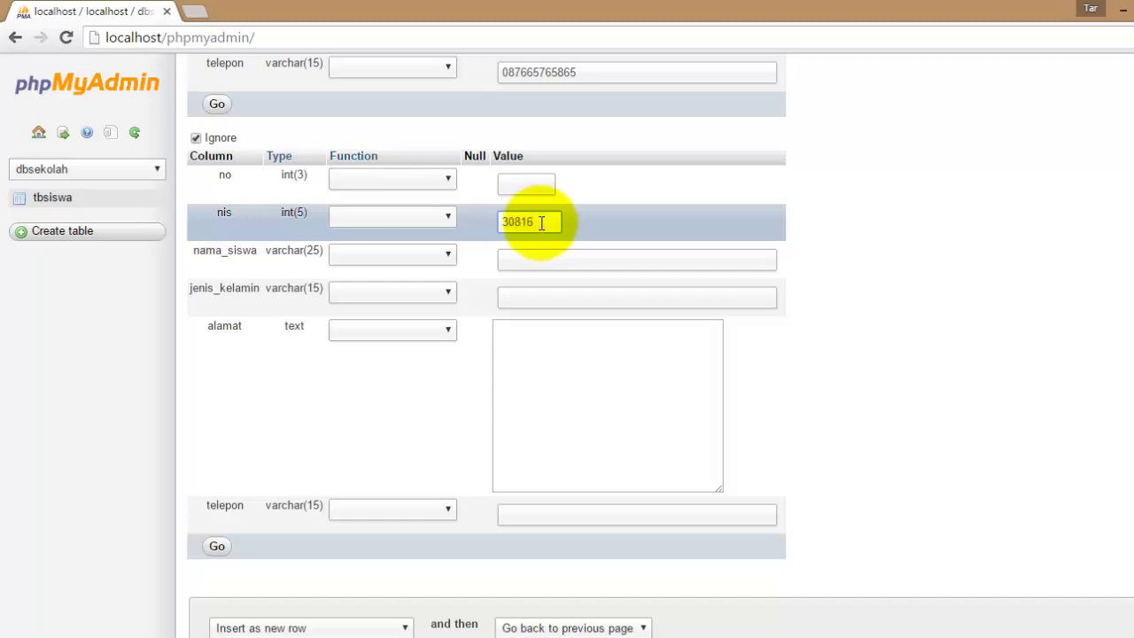
pyautogui.click(560, 263)
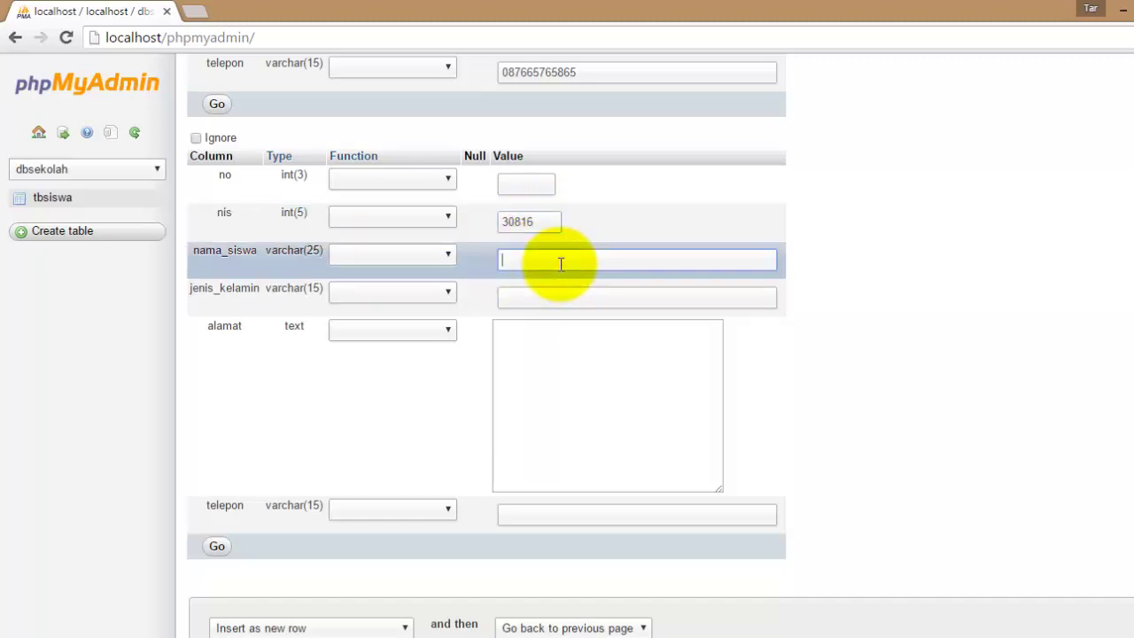
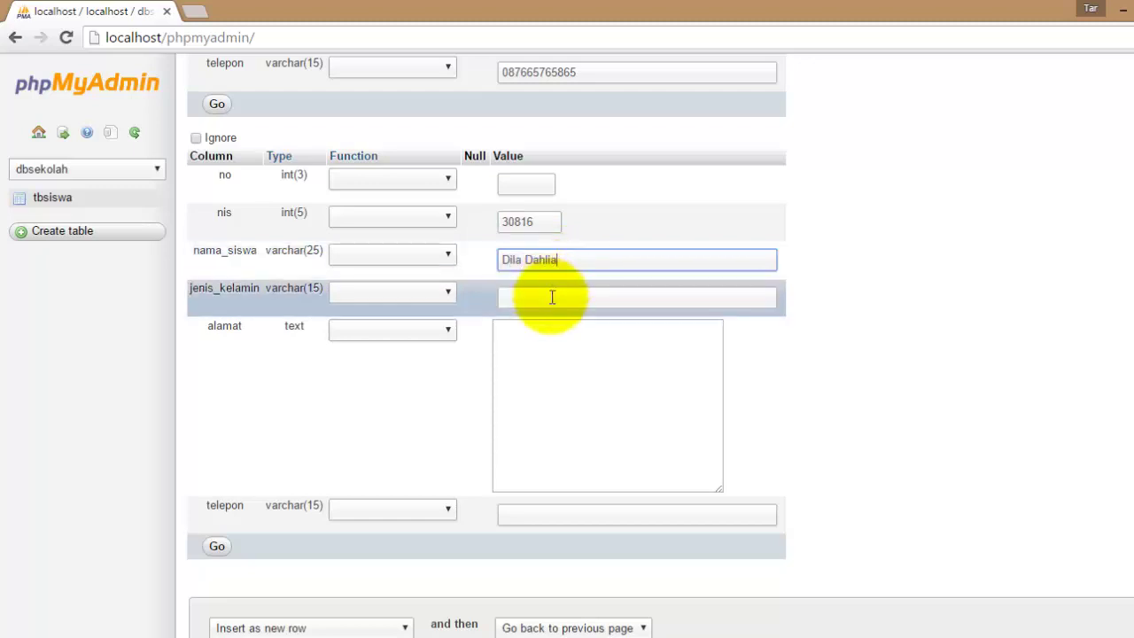
# Fill in jenis_kelamin Perempuan, then her address and phone number.
pyautogui.click(552, 296)
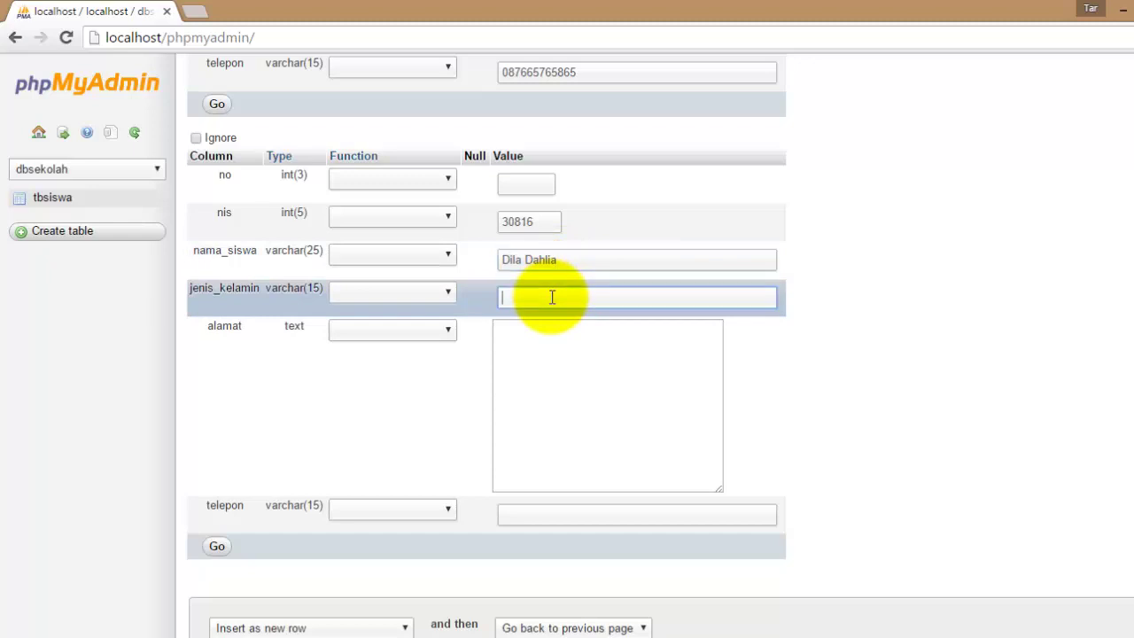
pyautogui.write('Perempuan')
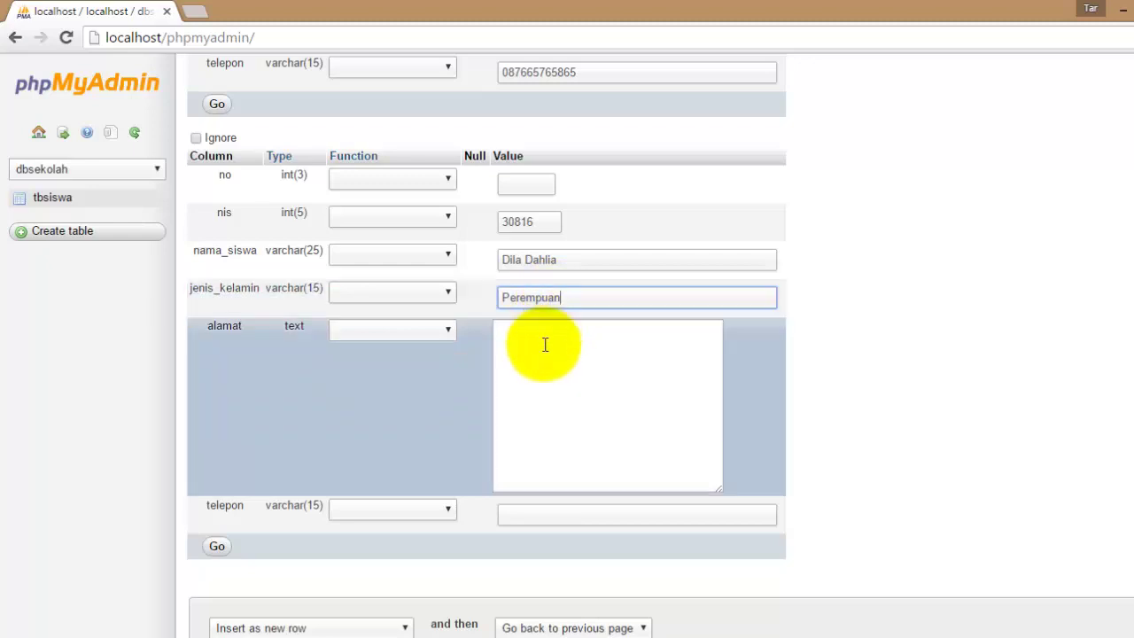
pyautogui.click(545, 349)
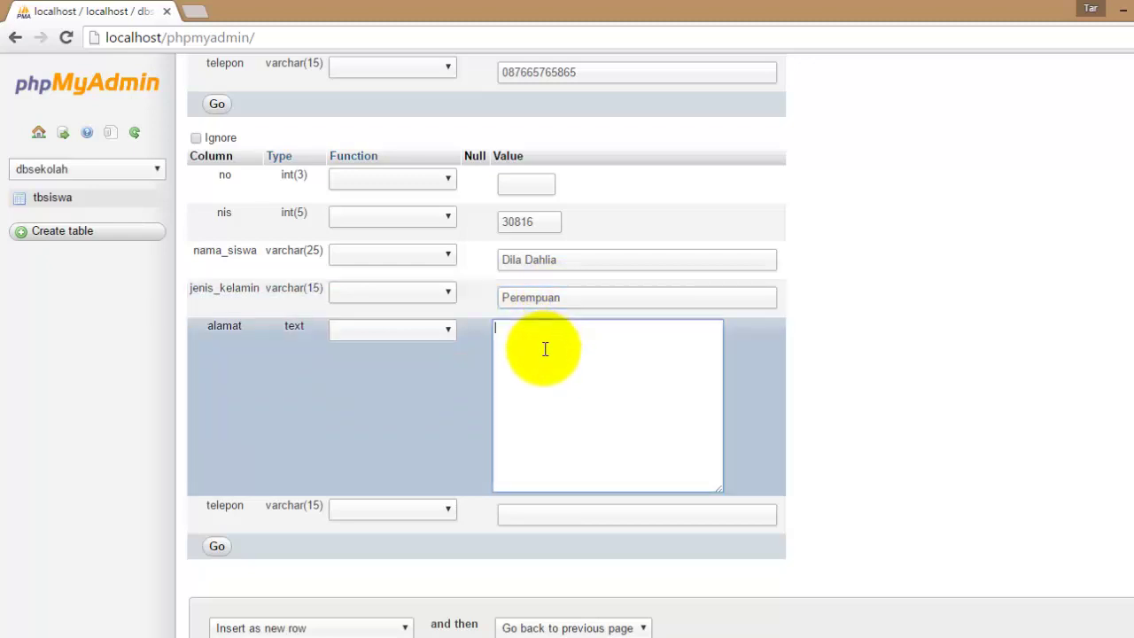
pyautogui.write('Jalan Raya Leuwimunding')
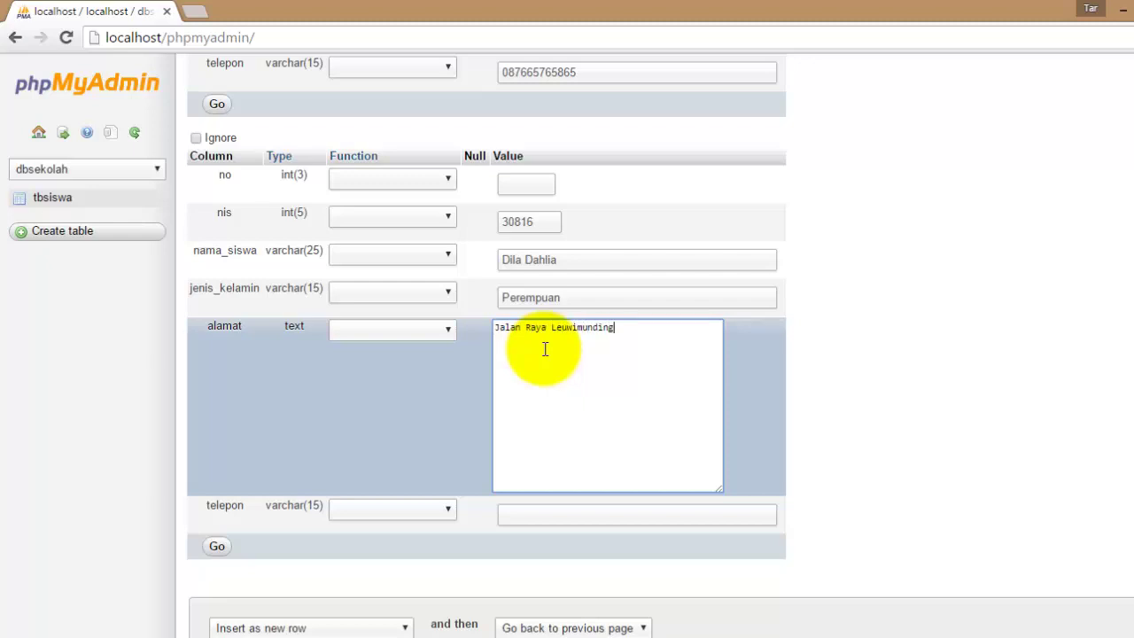
pyautogui.write(' Desa Mirat')
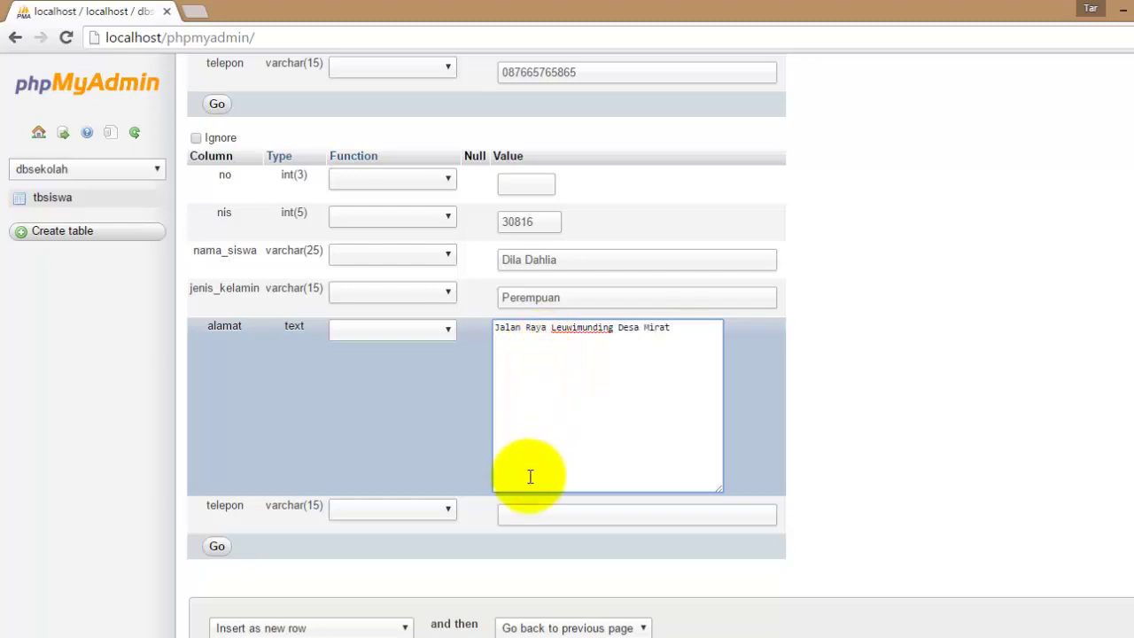
pyautogui.click(527, 515)
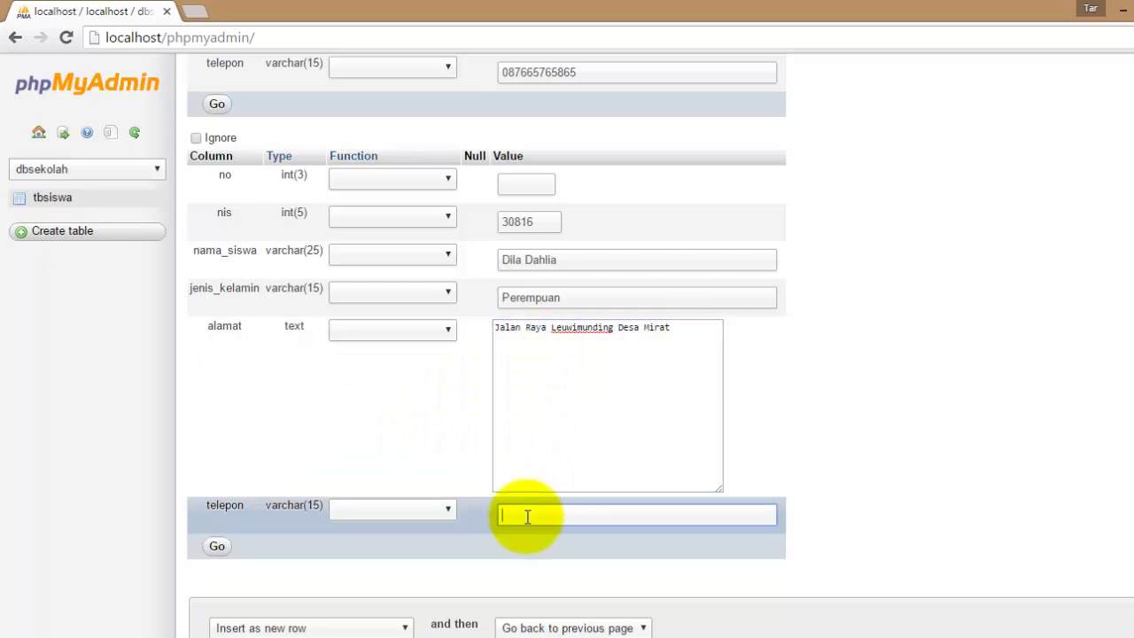
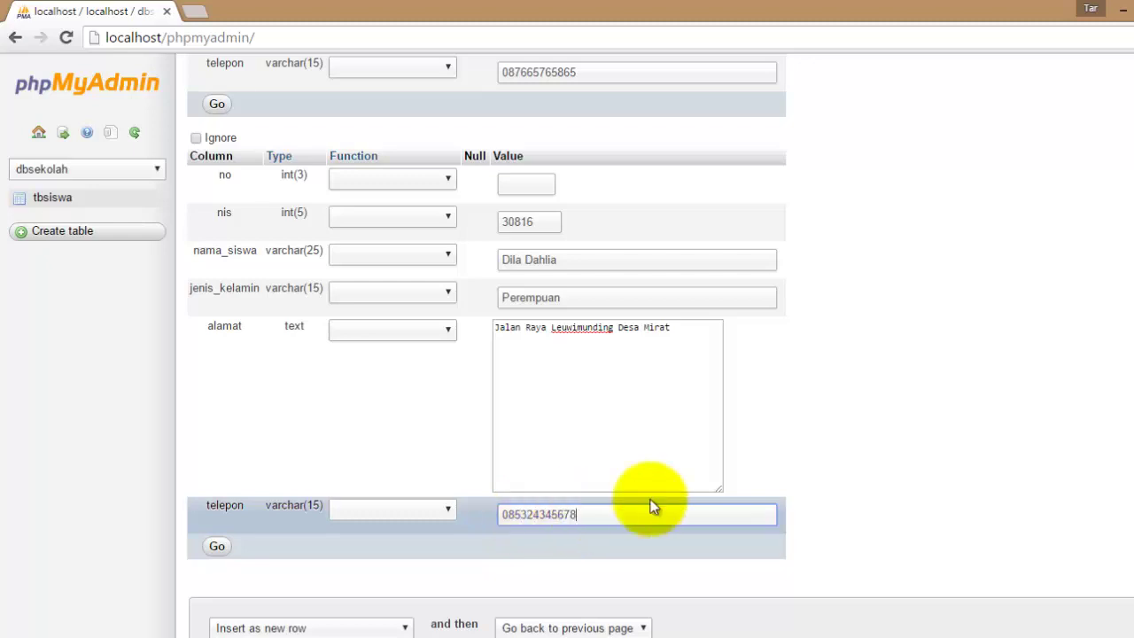
pyautogui.press('super+c')
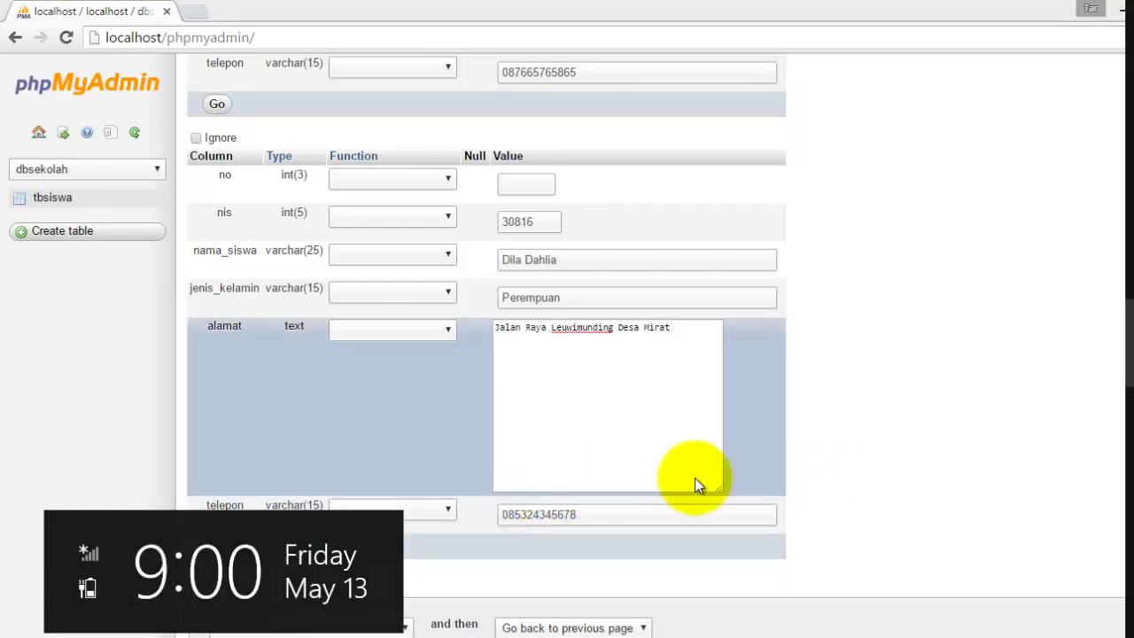
pyautogui.click(1076, 478)
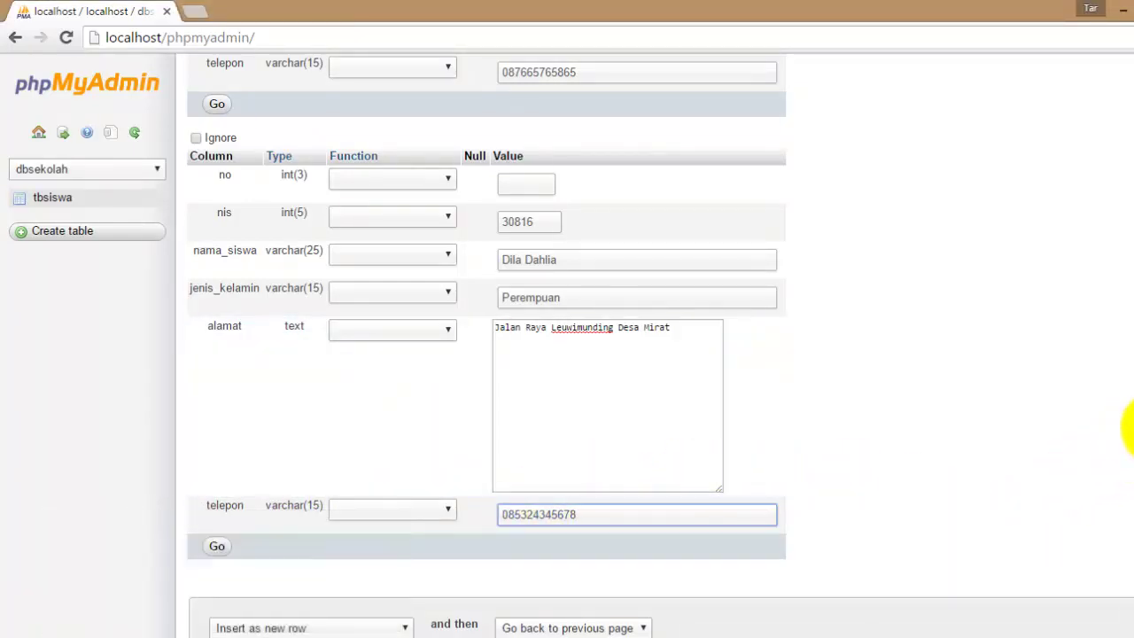
pyautogui.scroll(-1, 660, 345)
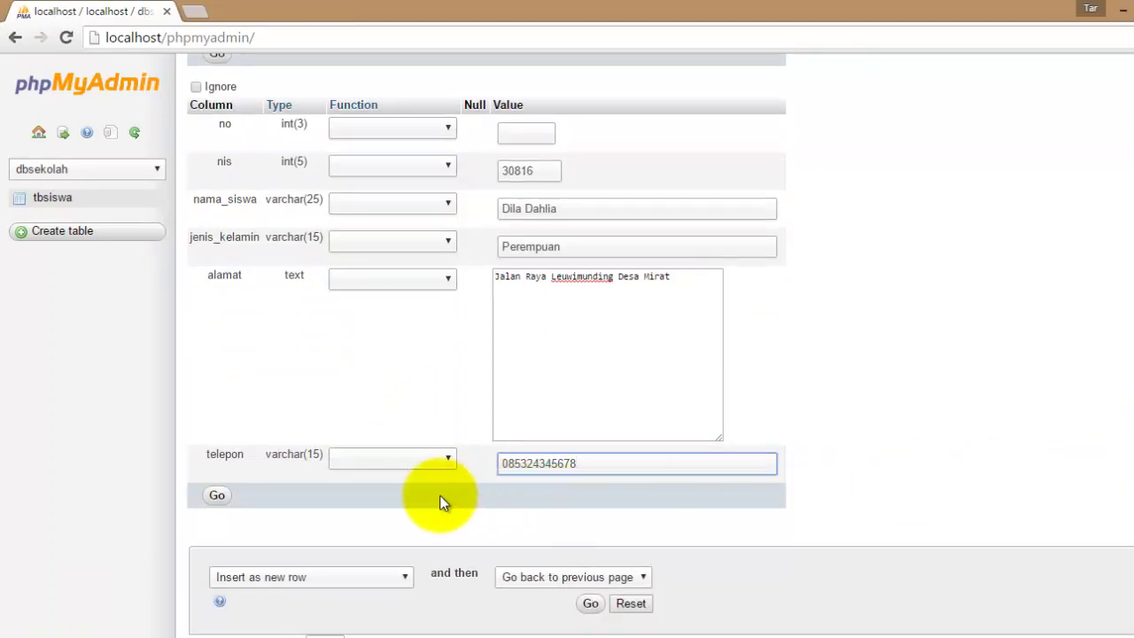
# Insert both new rows, browse tbsiswa's three records, and bring up a blank Notepad++ document.
pyautogui.click(217, 497)
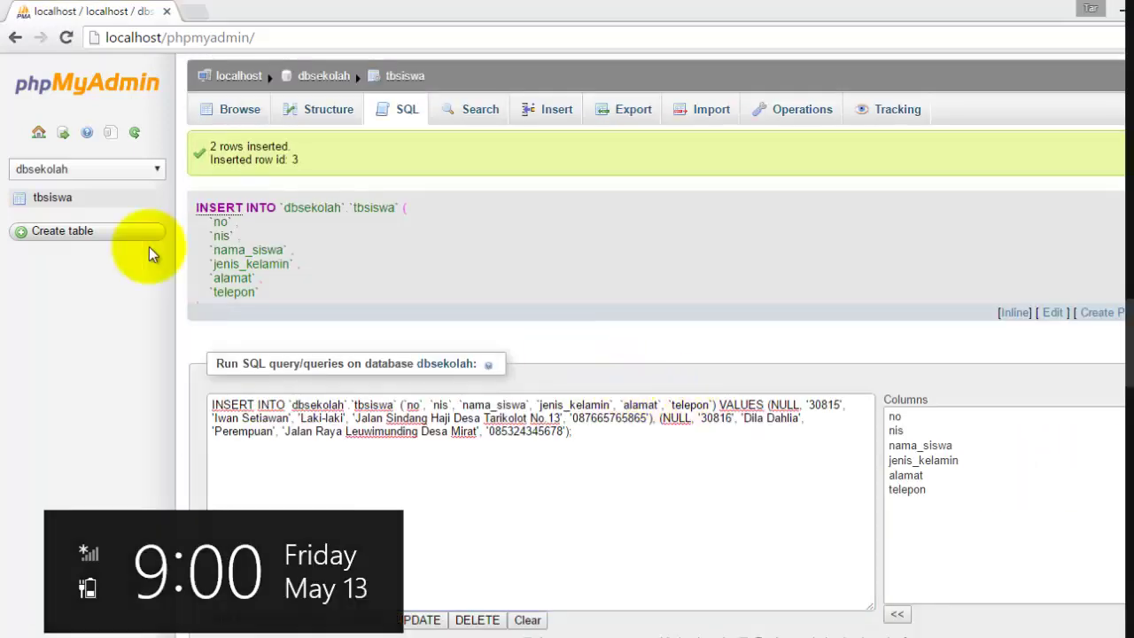
pyautogui.click(55, 199)
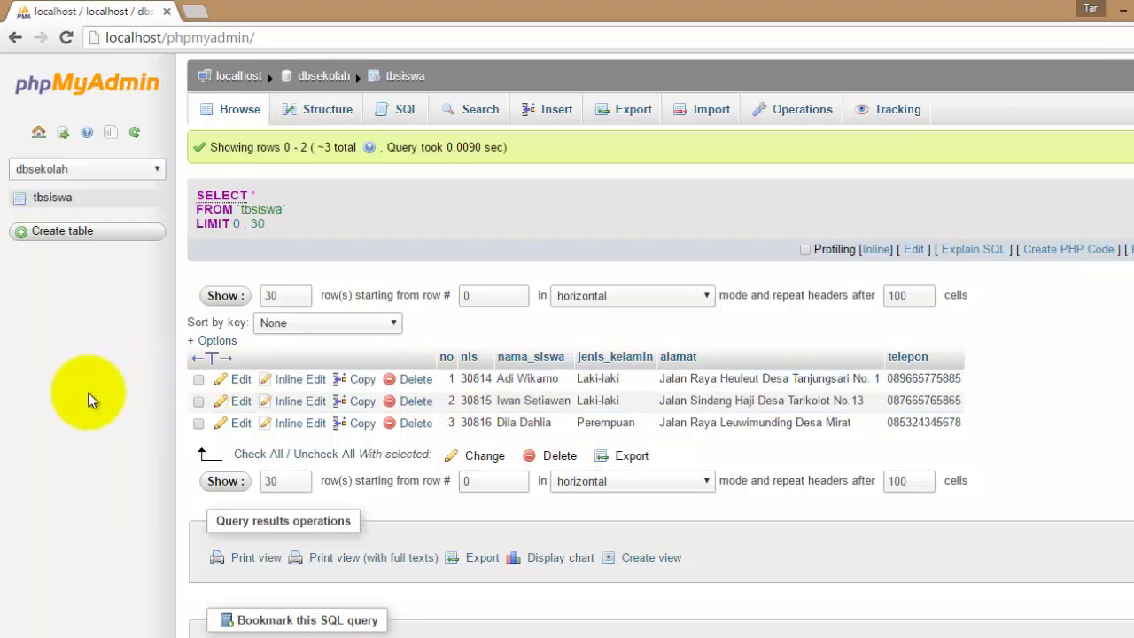
pyautogui.click(511, 399)
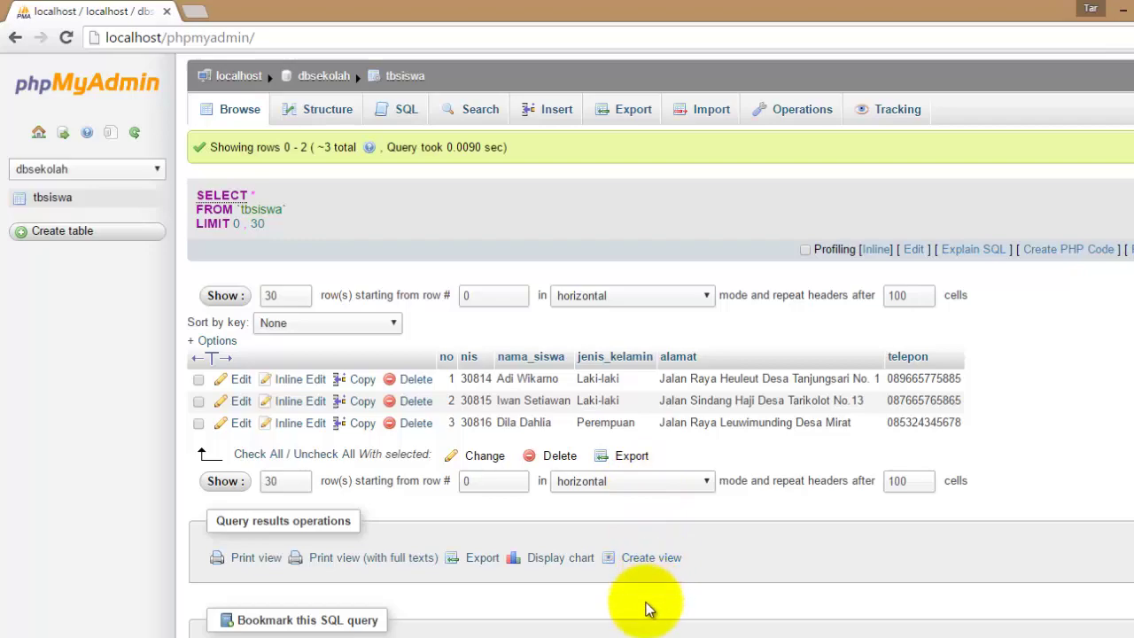
pyautogui.click(586, 631)
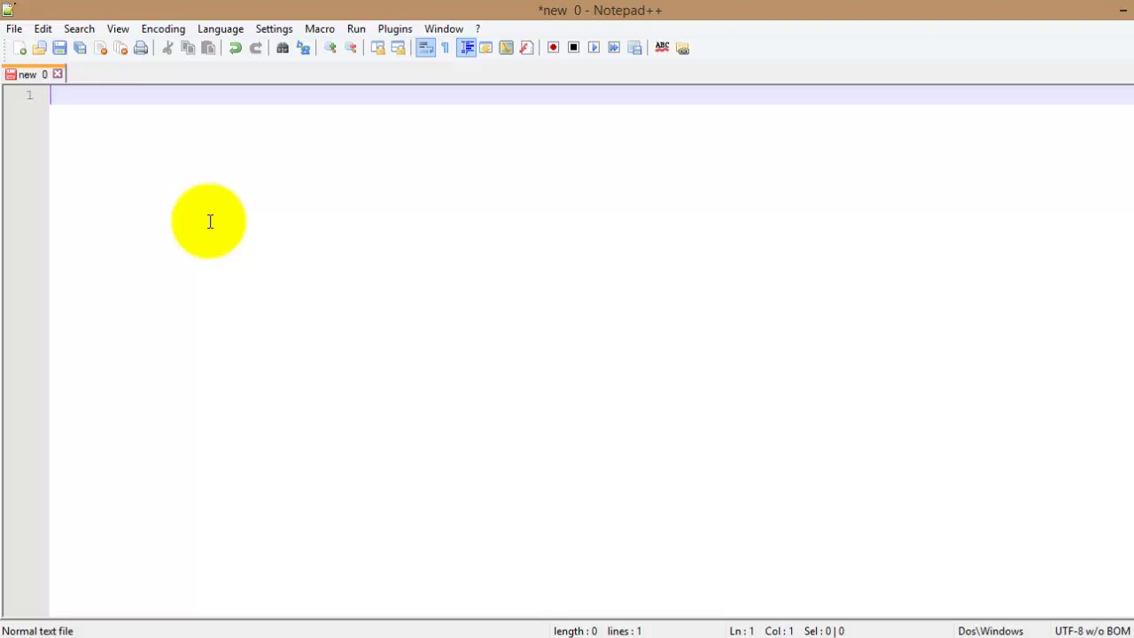
# Write opening <html> and closing </html> tags in the new document and begin saving it.
pyautogui.write('<html>')
pyautogui.press('Return')
pyautogui.press('Return')
pyautogui.press('Return')
pyautogui.write('</h')
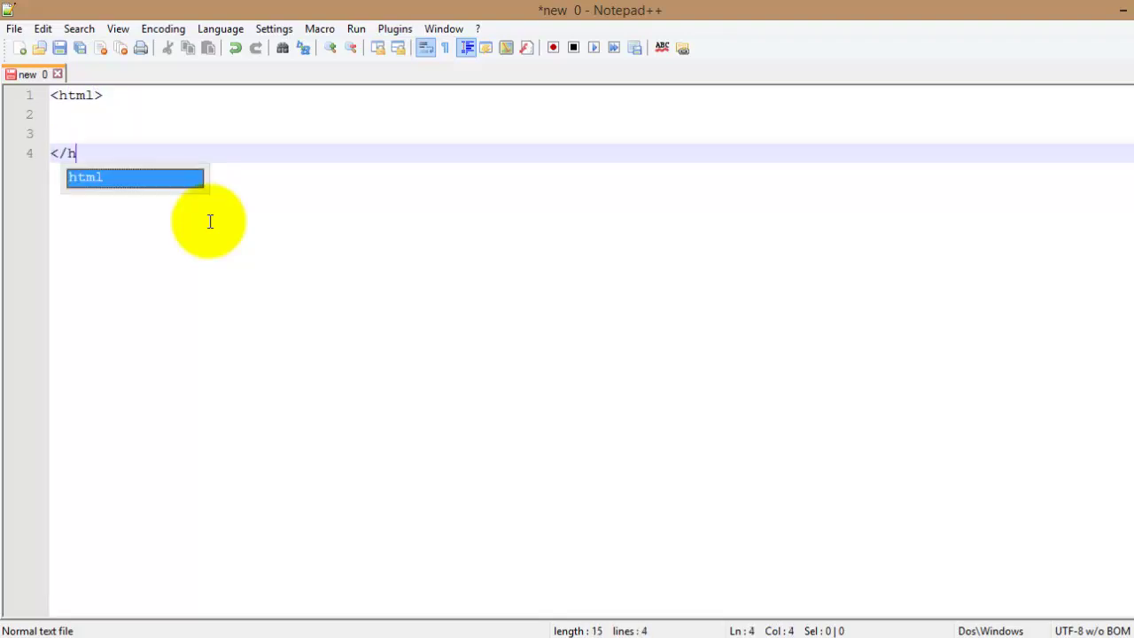
pyautogui.write('tml>')
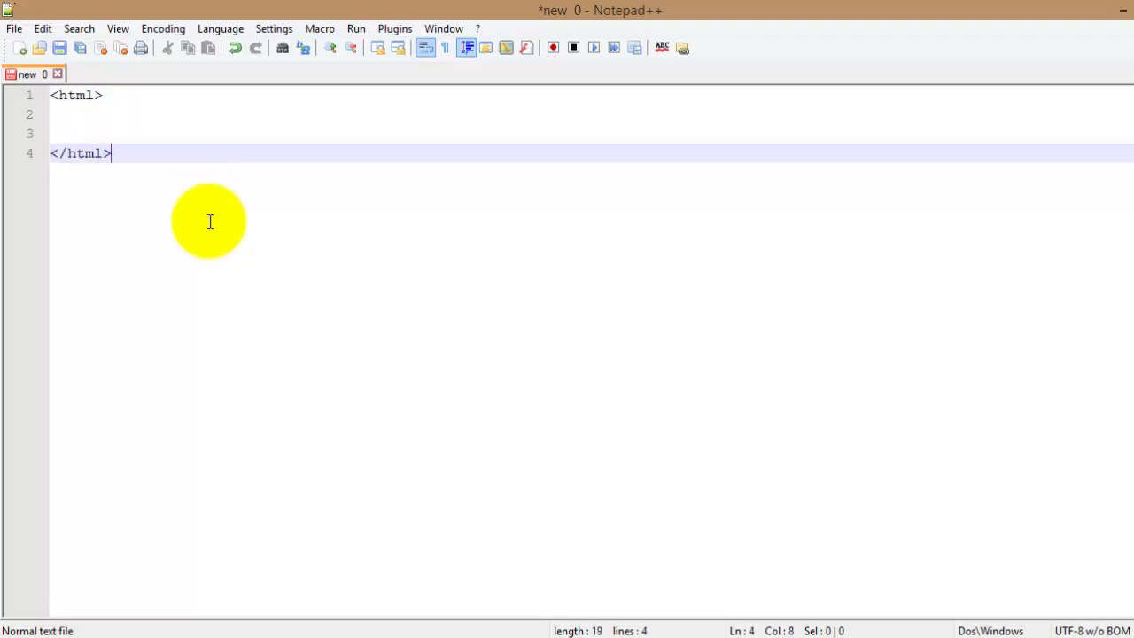
pyautogui.click(11, 29)
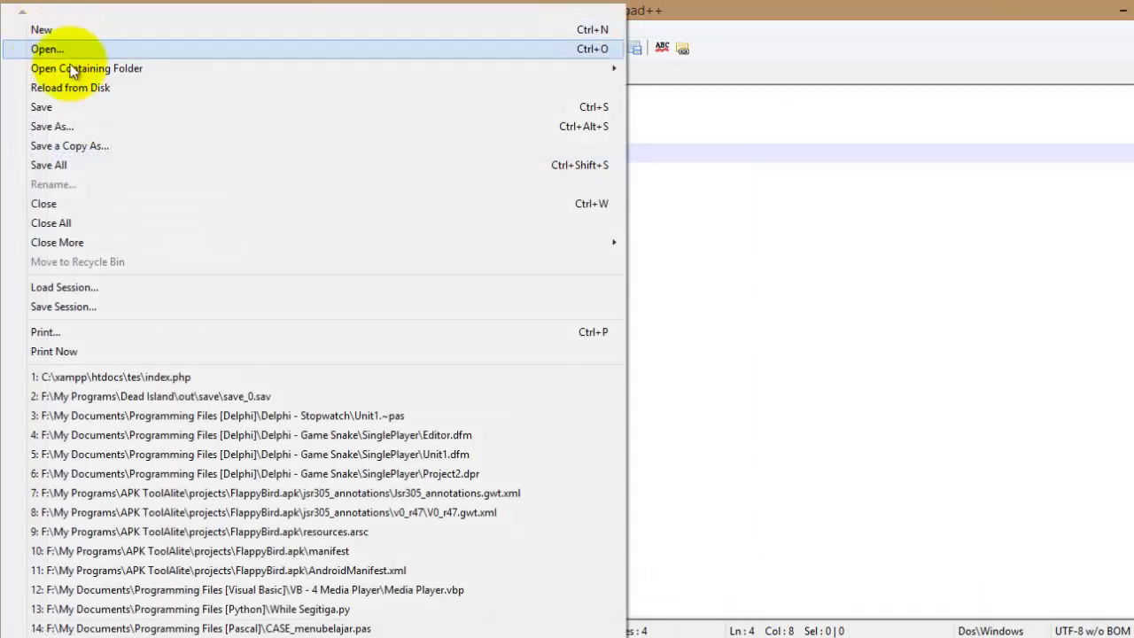
pyautogui.click(57, 107)
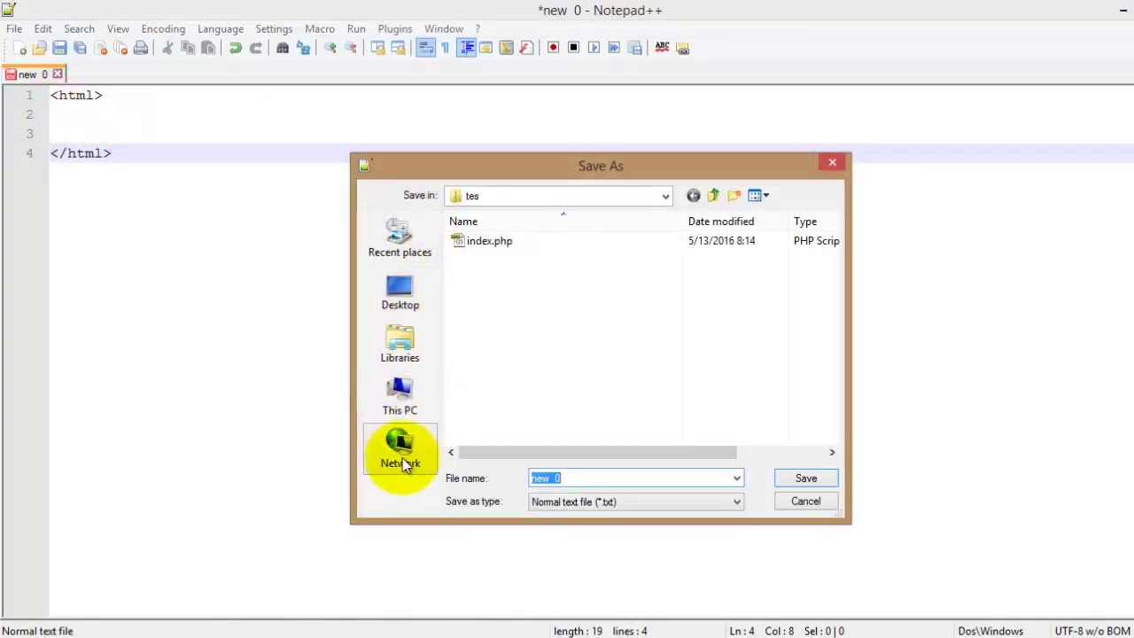
# Navigate the Save As dialog to C:\xampp\htdocs.
pyautogui.click(392, 389)
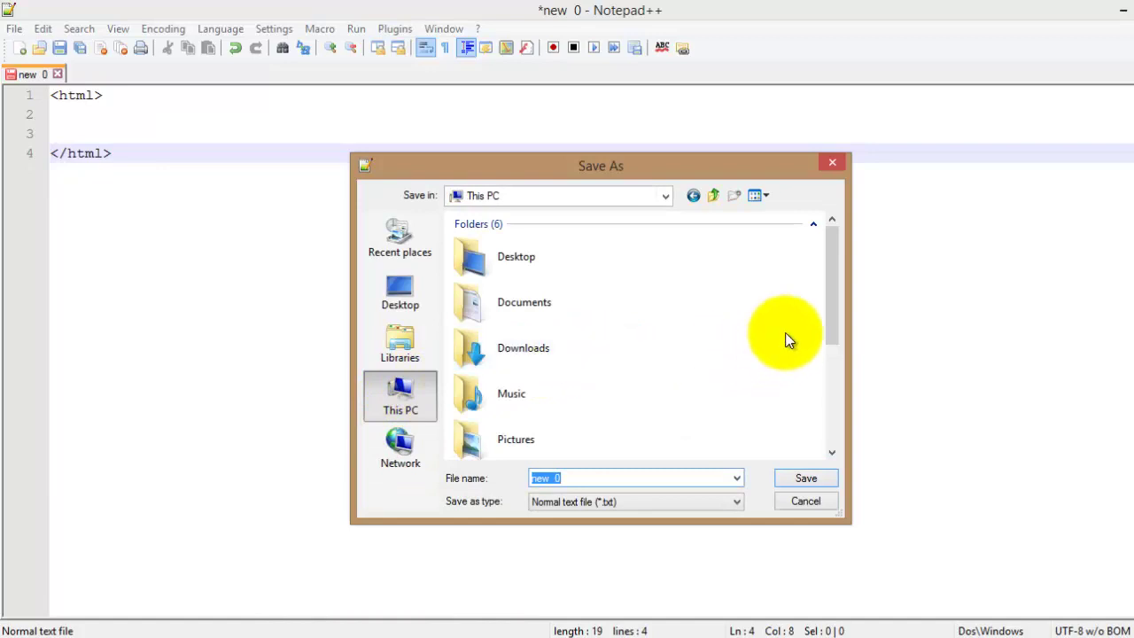
pyautogui.moveTo(829, 286); pyautogui.dragTo(839, 407)
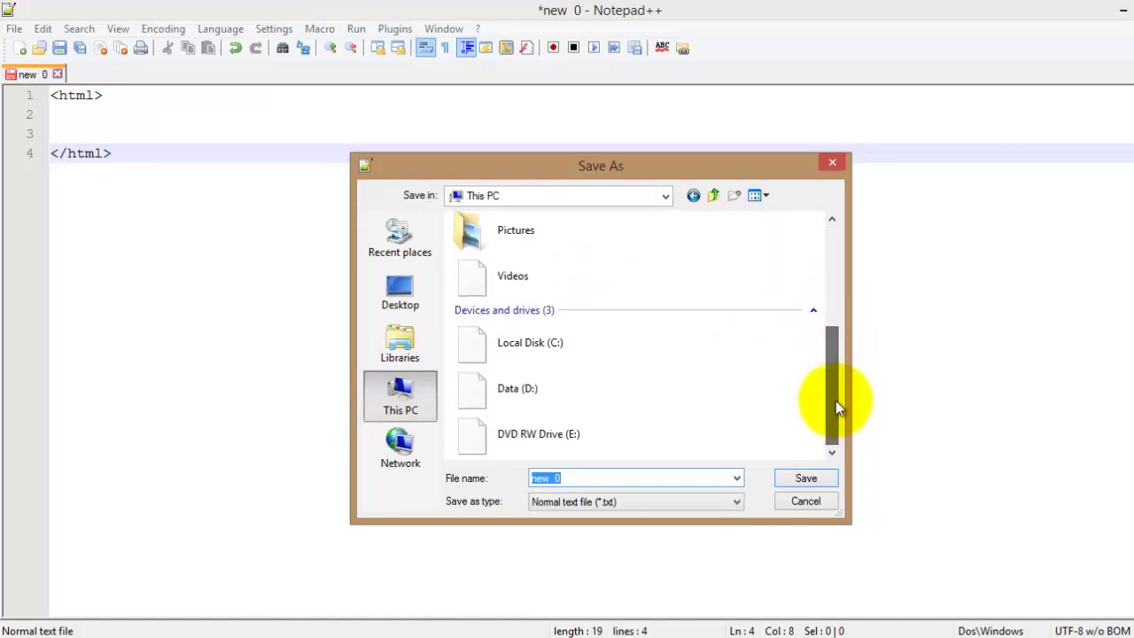
pyautogui.doubleClick(514, 344)
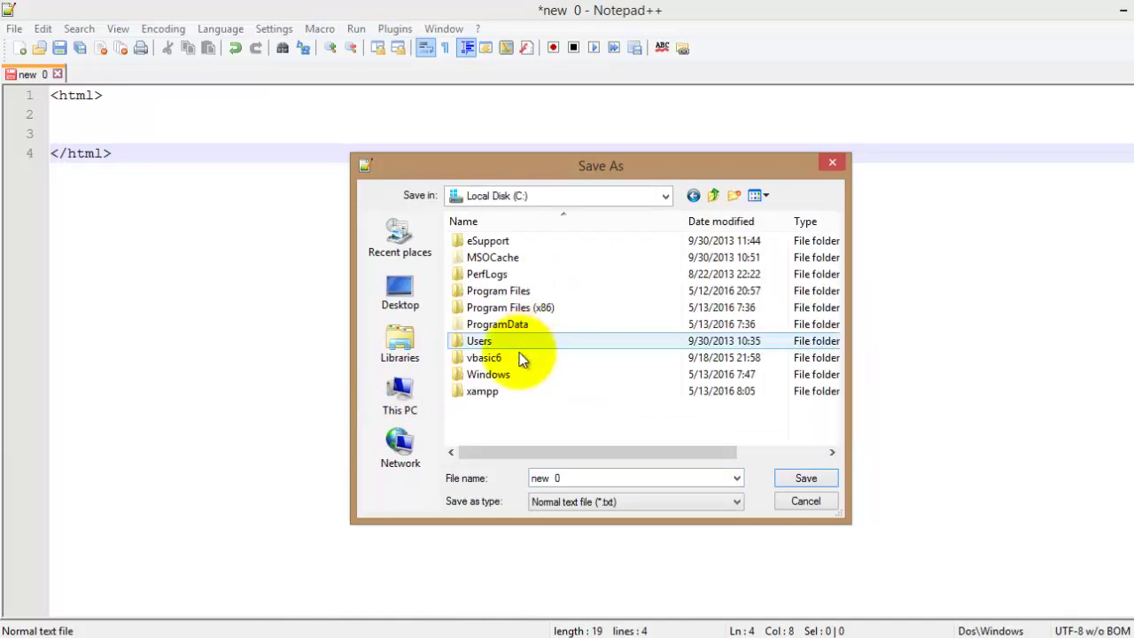
pyautogui.doubleClick(478, 391)
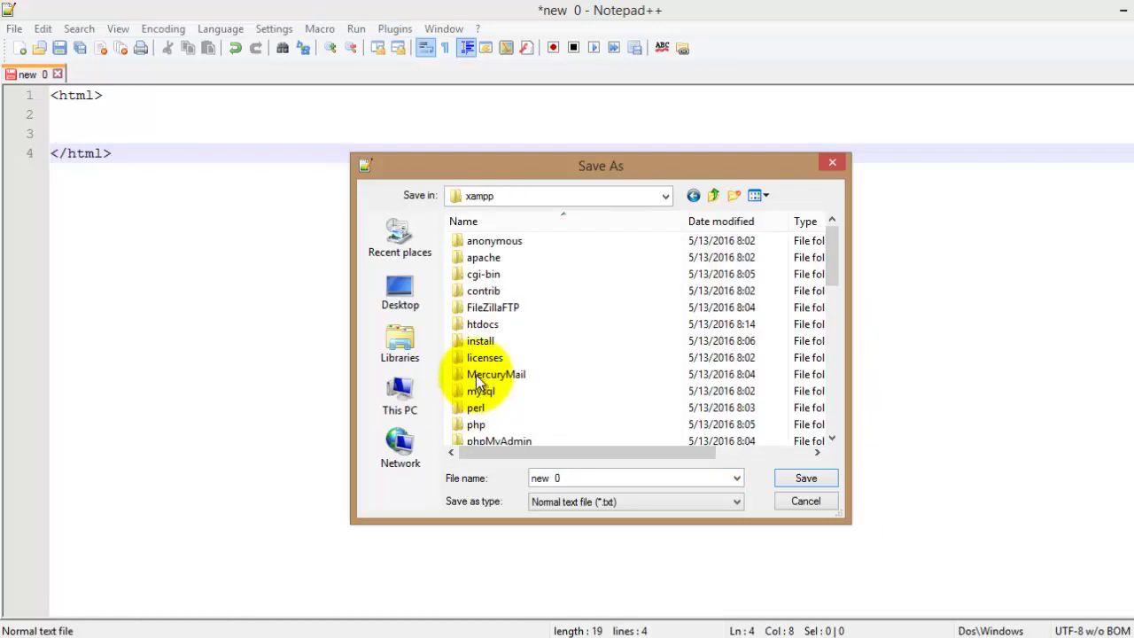
pyautogui.doubleClick(480, 325)
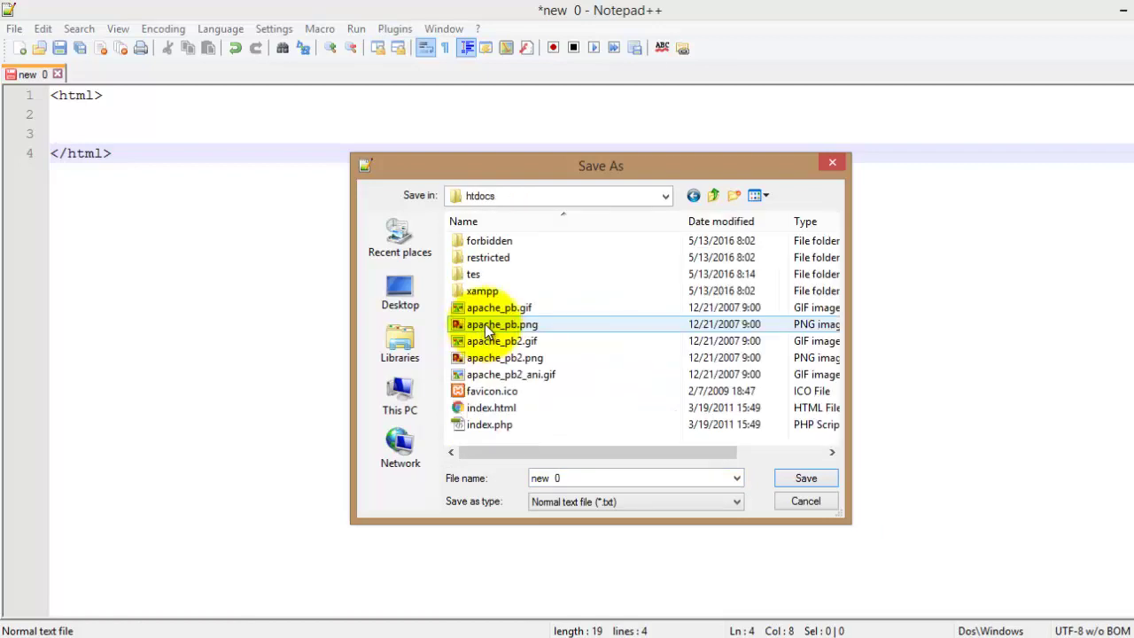
# Create a sekolah folder there and save the document inside it as data.php.
pyautogui.click(735, 195)
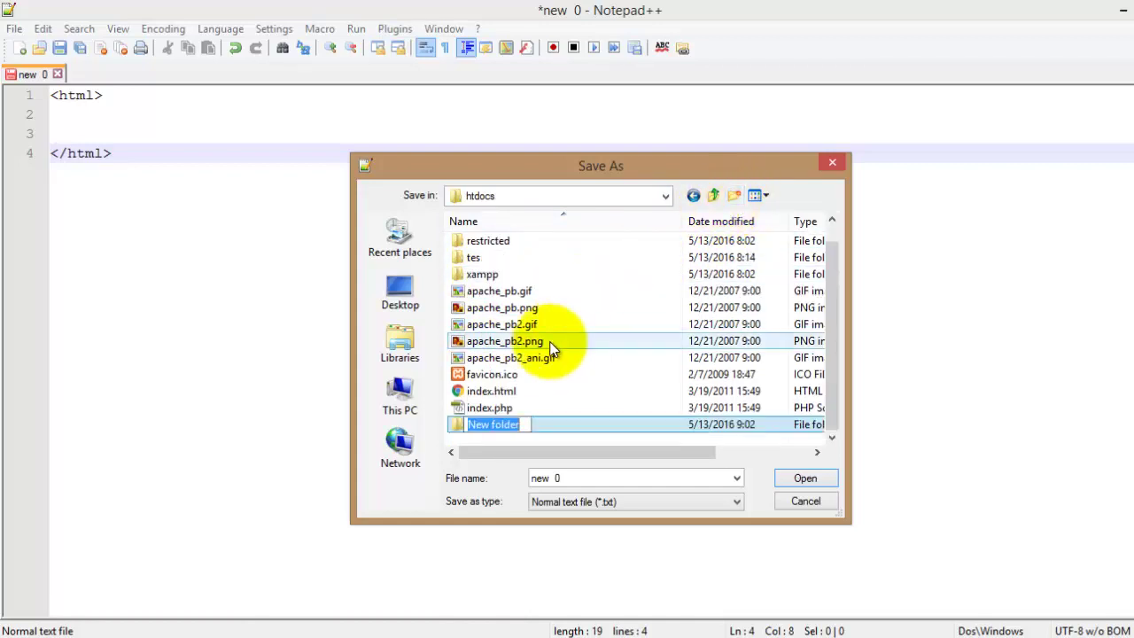
pyautogui.write('sekolah')
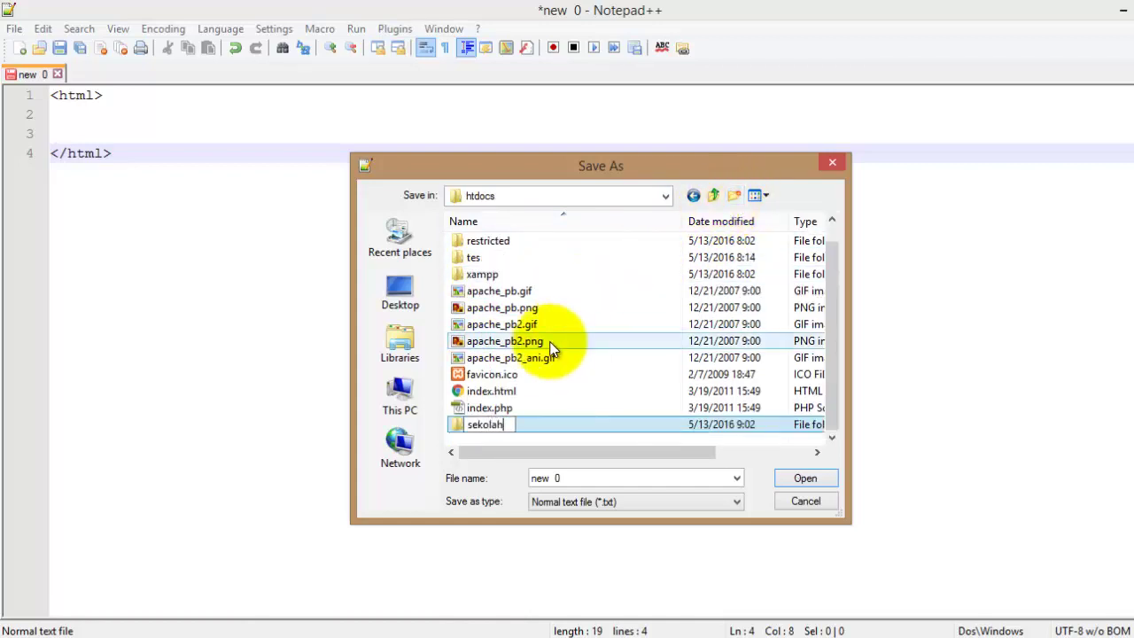
pyautogui.press('Return')
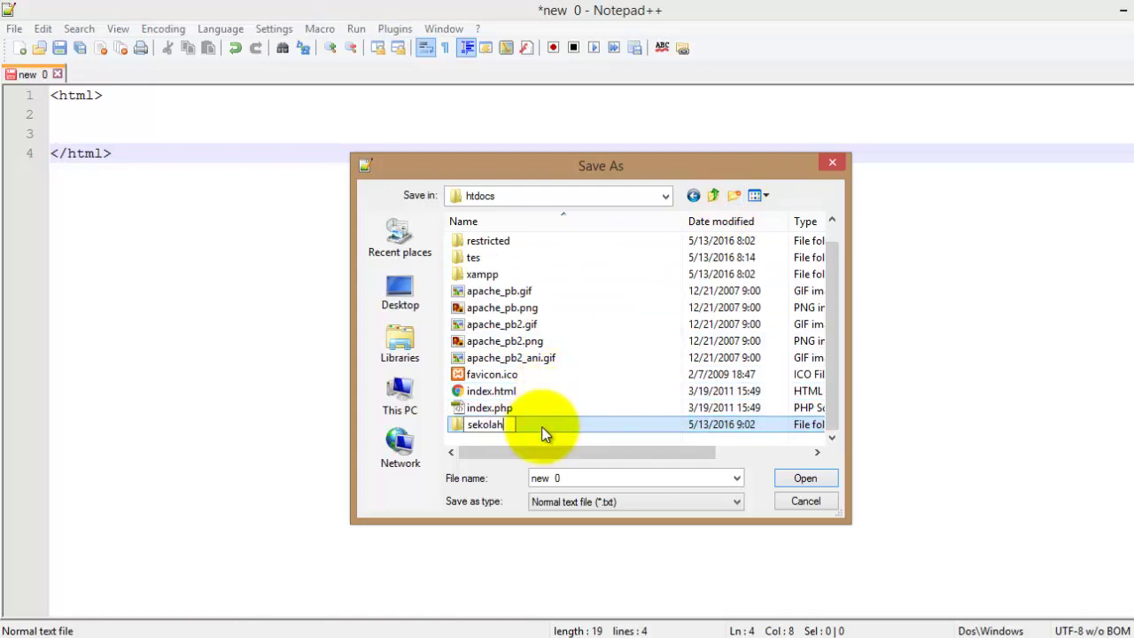
pyautogui.doubleClick(544, 427)
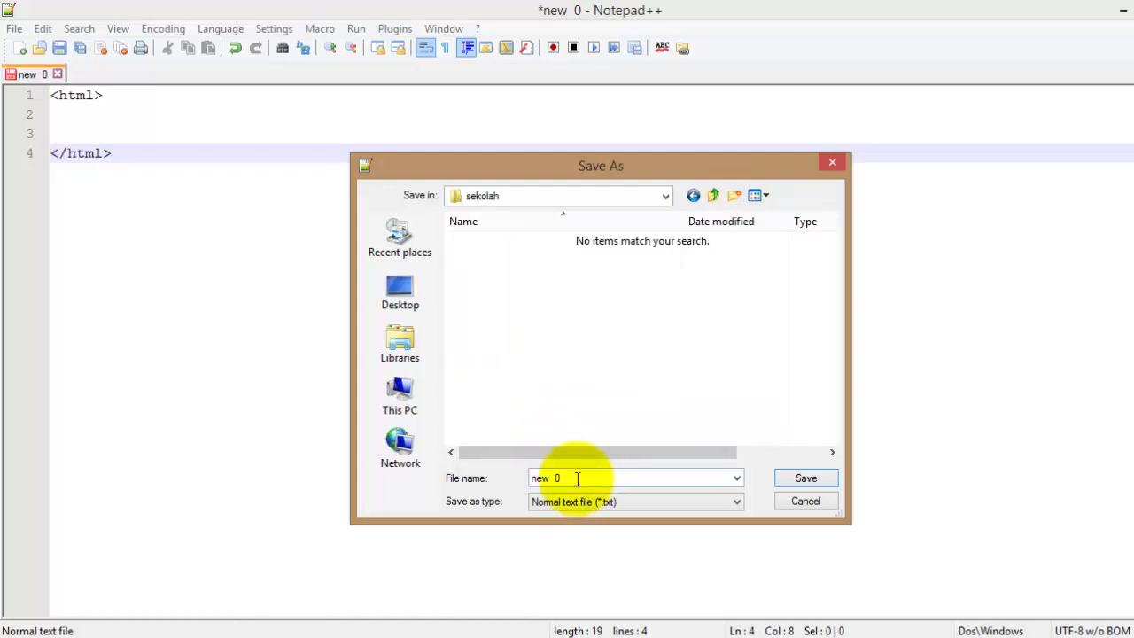
pyautogui.click(577, 478)
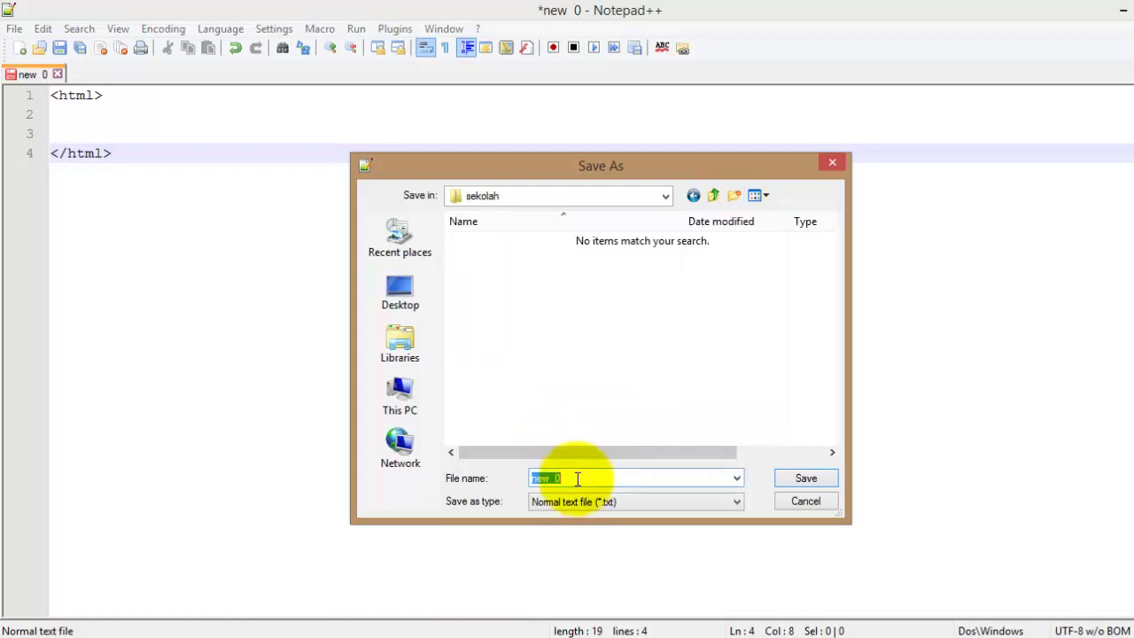
pyautogui.write('data.php')
pyautogui.press('Return')
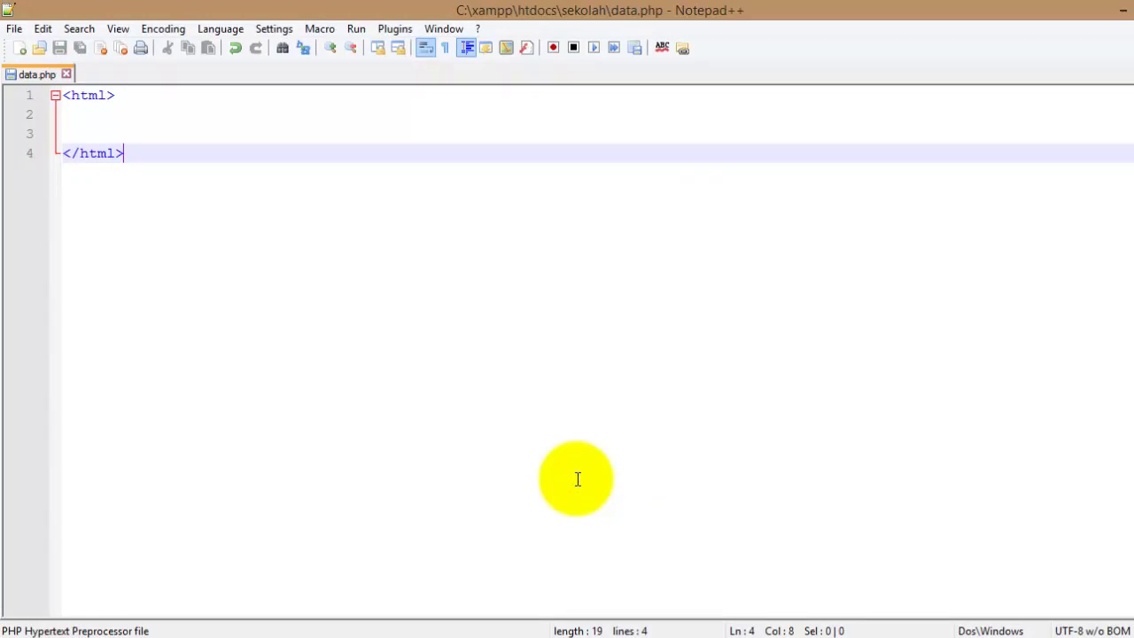
# Add an indented <head></head> section inside the html tags.
pyautogui.press('Up')
pyautogui.press('Up')
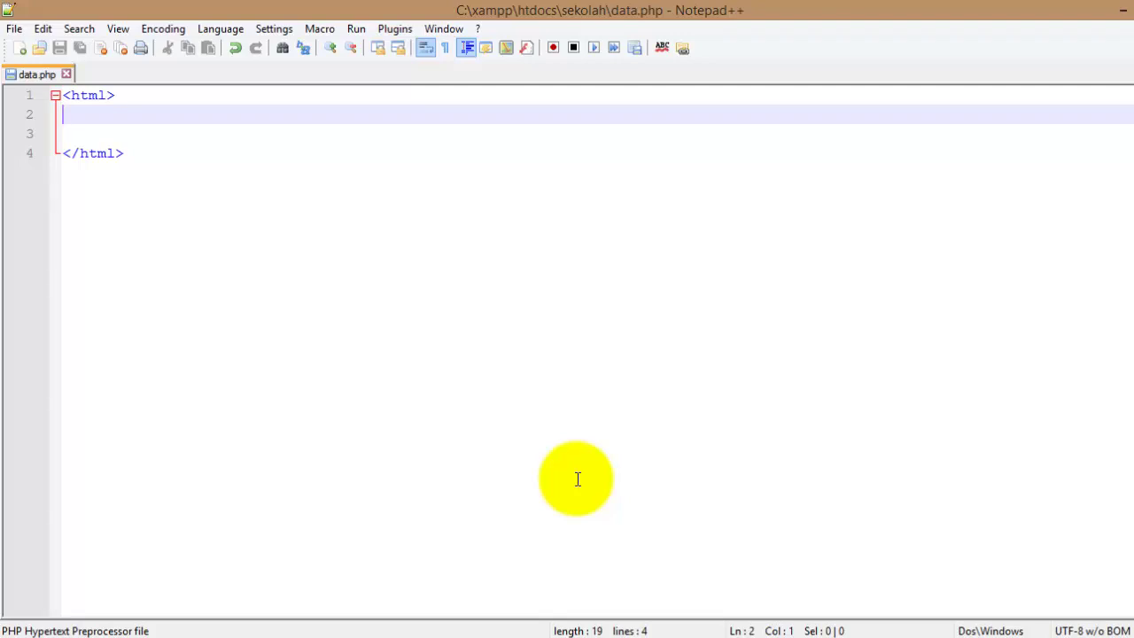
pyautogui.press('Tab')
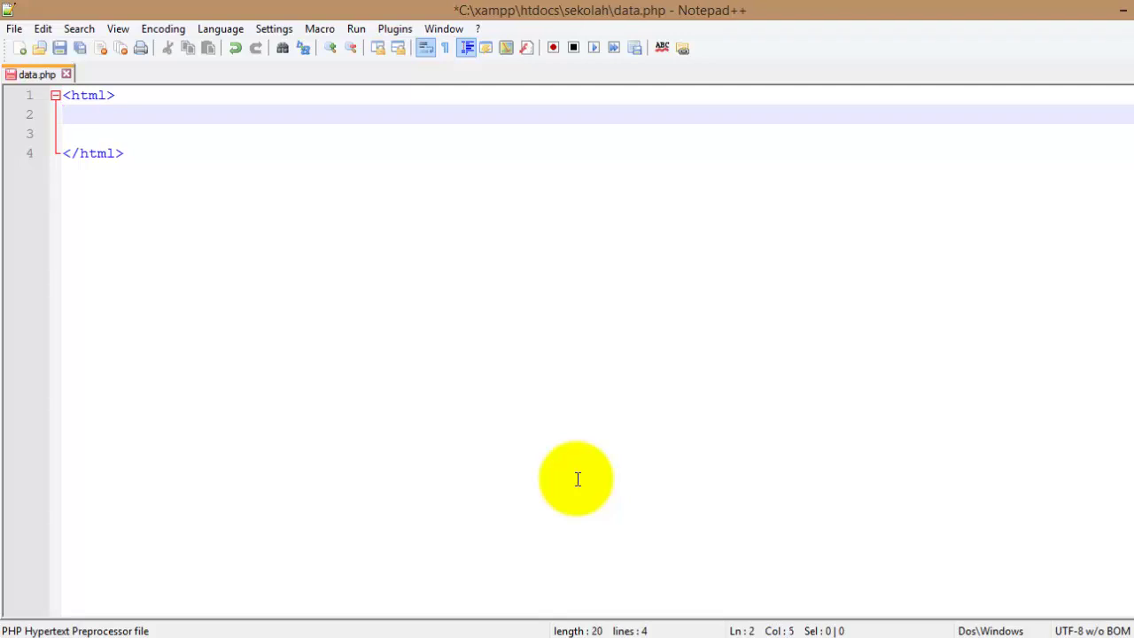
pyautogui.write('<head')
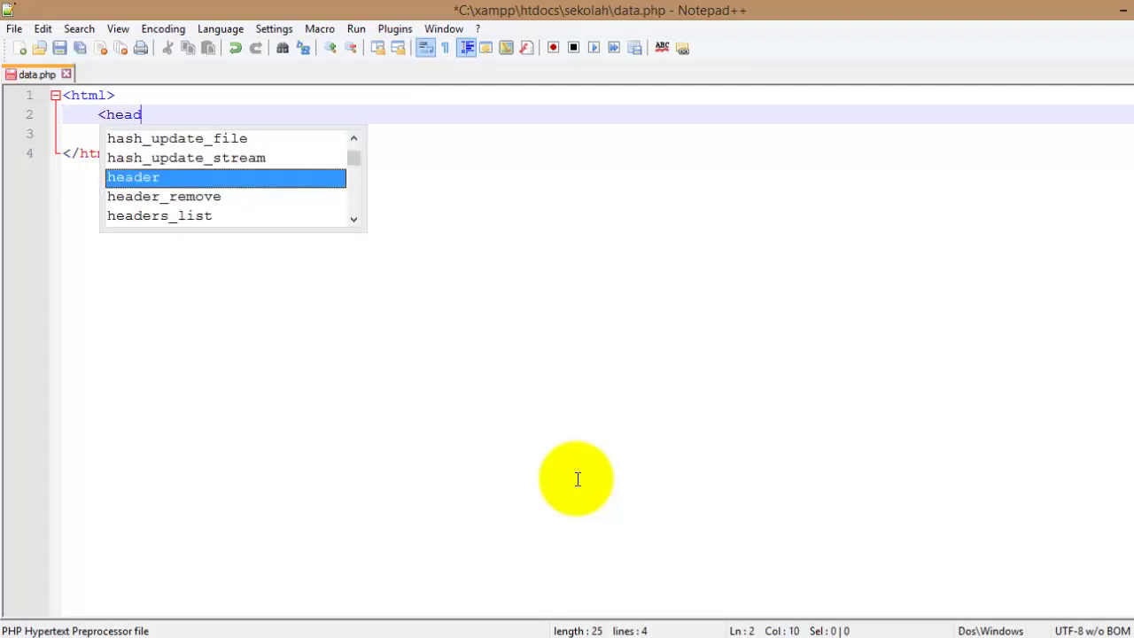
pyautogui.write('>')
pyautogui.press('Return')
pyautogui.press('Return')
pyautogui.write('</h')
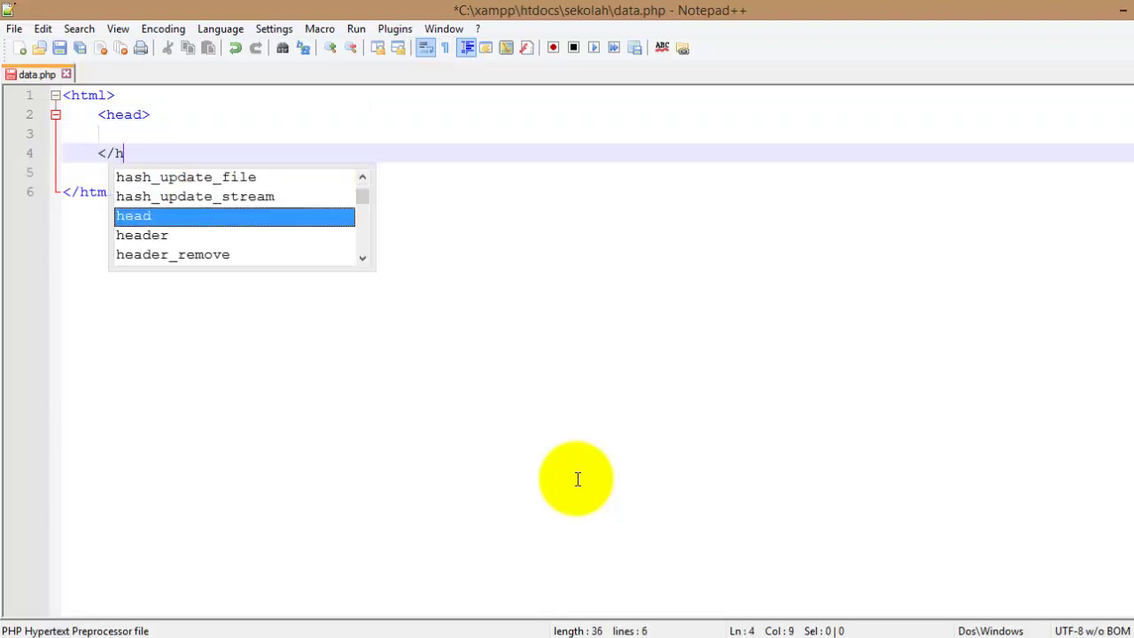
pyautogui.write('ead>')
# Give the head a title 'Halaman Data Siswa' and save the file.
pyautogui.press('Up')
pyautogui.press('Tab')
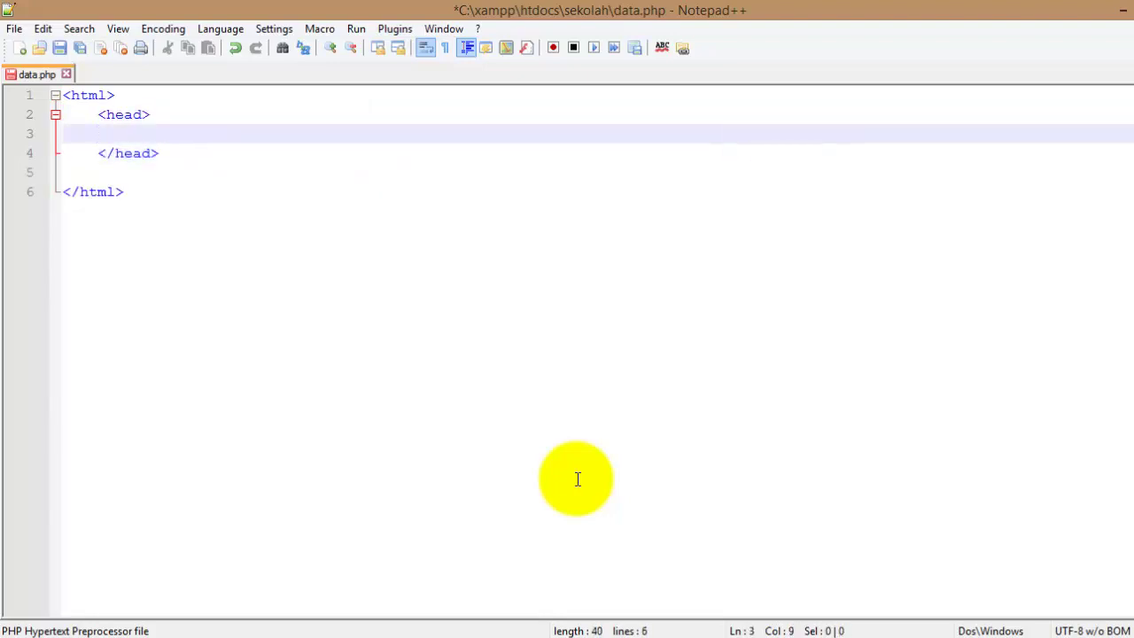
pyautogui.write('<title')
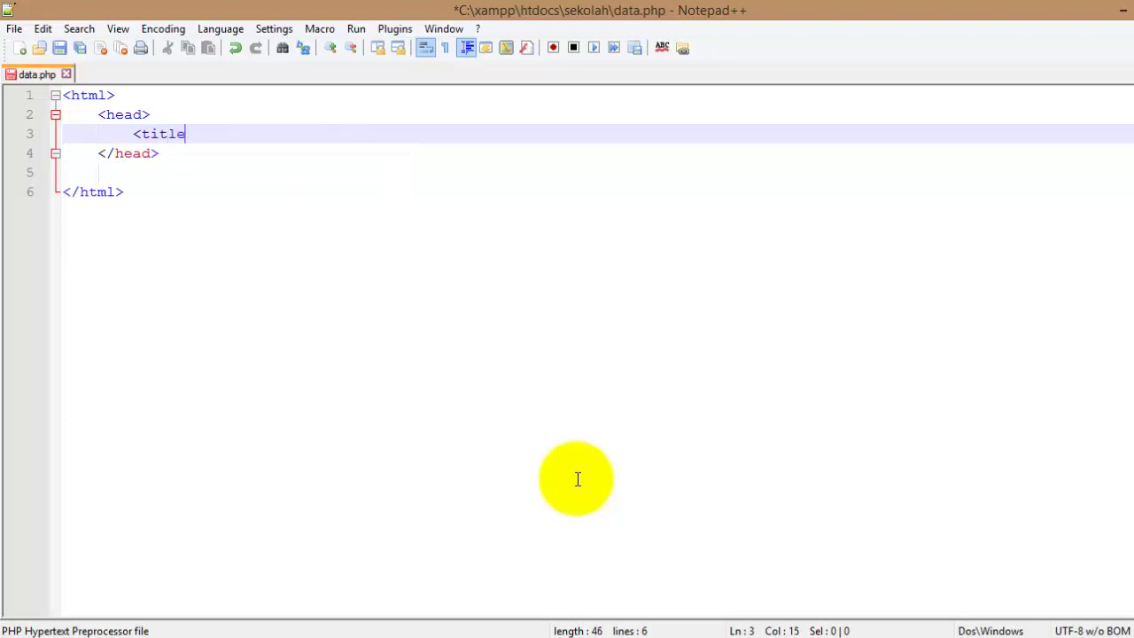
pyautogui.write('></ti')
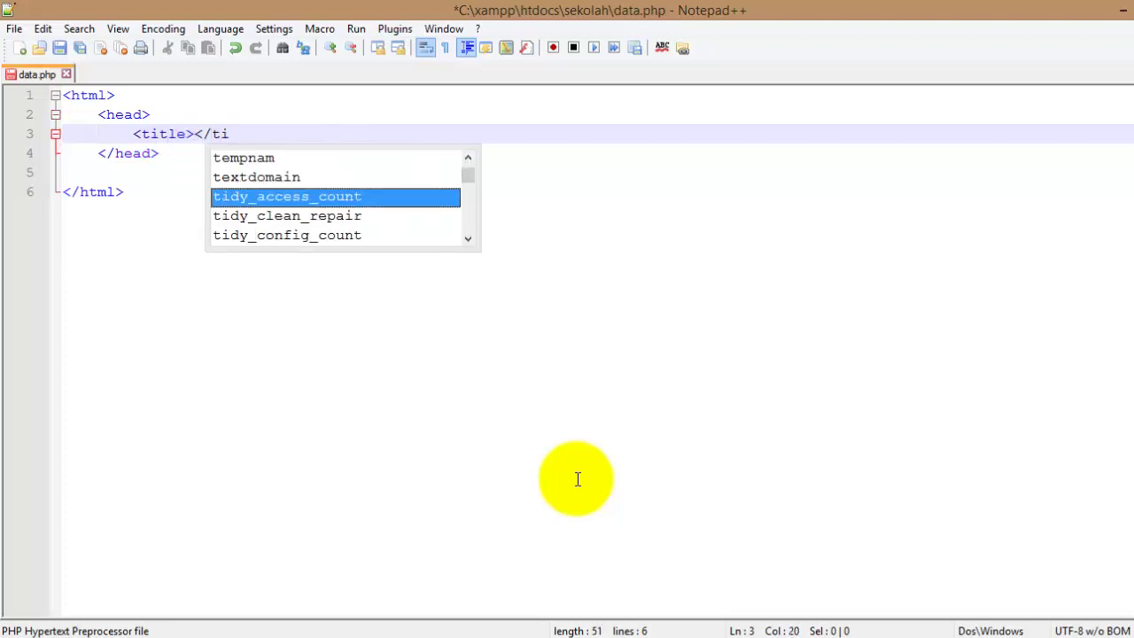
pyautogui.write('tle>')
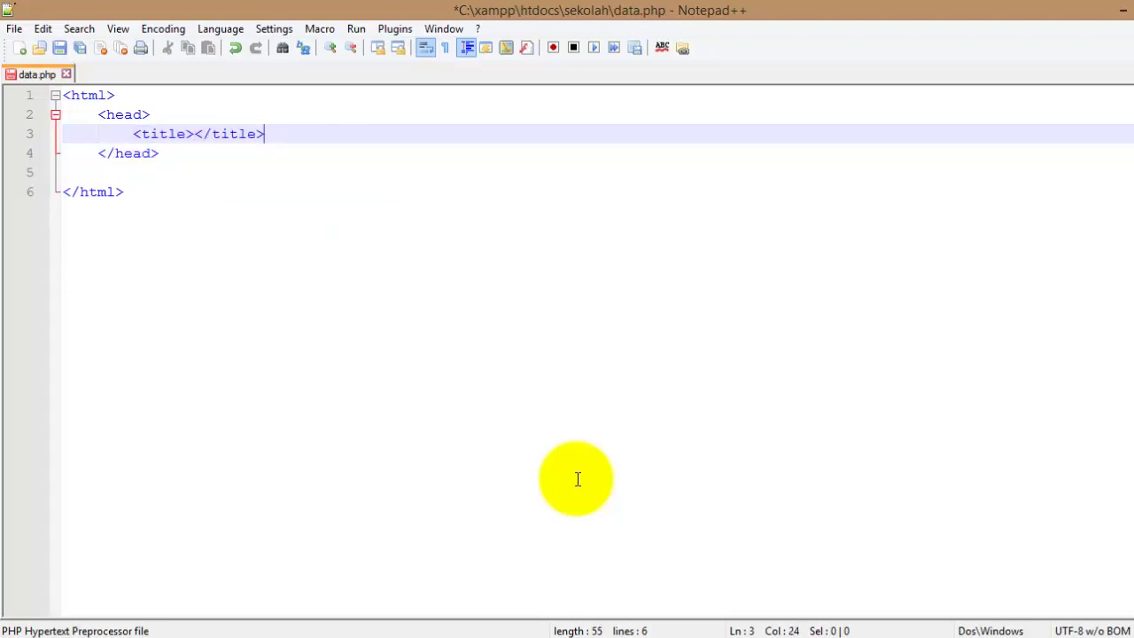
pyautogui.press('Left')
pyautogui.press('Left')
pyautogui.press('Left')
pyautogui.press('Left')
pyautogui.press('Left')
pyautogui.press('Left')
pyautogui.write('Data S')
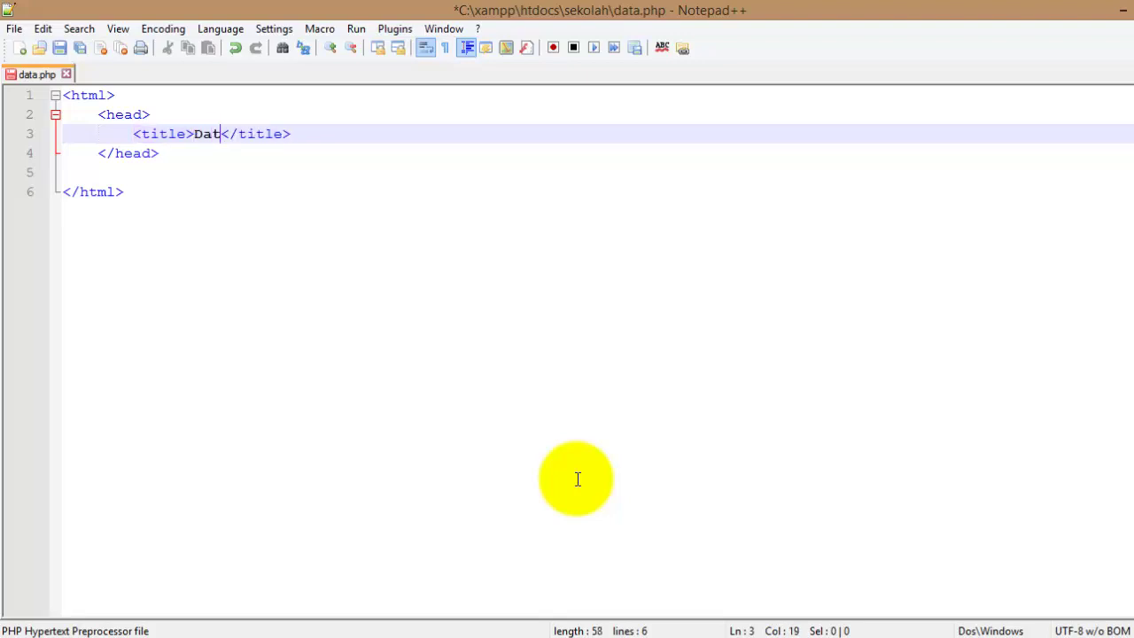
pyautogui.write('iswa')
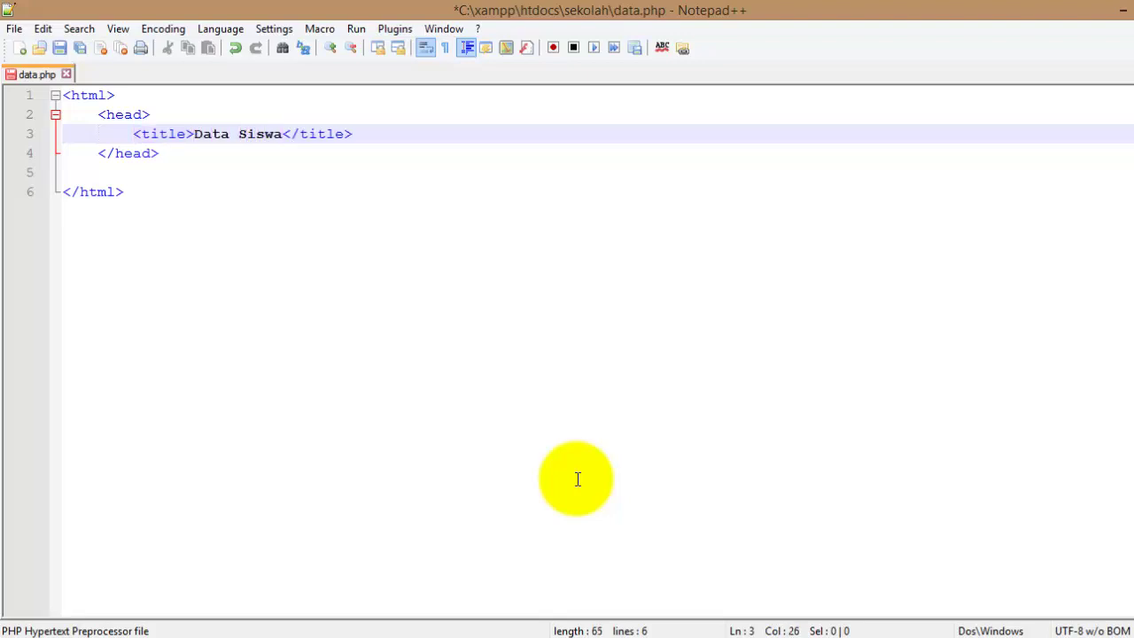
pyautogui.press('Left')
pyautogui.press('Left')
pyautogui.press('Left')
pyautogui.press('Left')
pyautogui.press('Left')
pyautogui.press('Left')
pyautogui.press('Left')
pyautogui.press('Left')
pyautogui.press('Left')
pyautogui.write('Halaman')
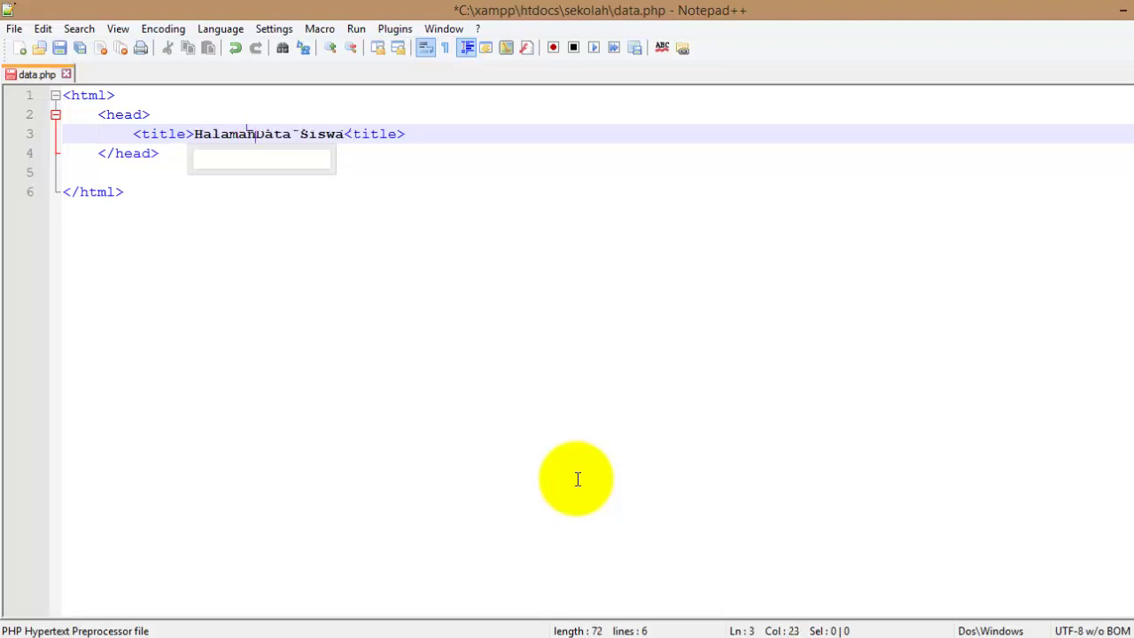
pyautogui.hotkey('ctrl', 's')
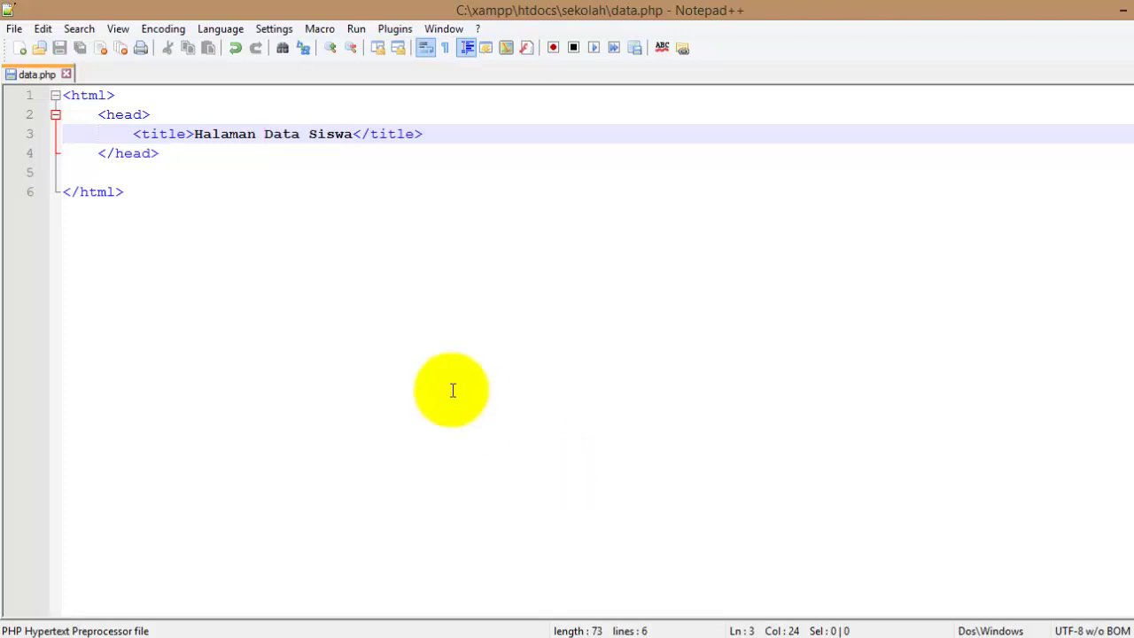
# Add an indented <body></body> section below the head.
pyautogui.click(147, 170)
pyautogui.press('Tab')
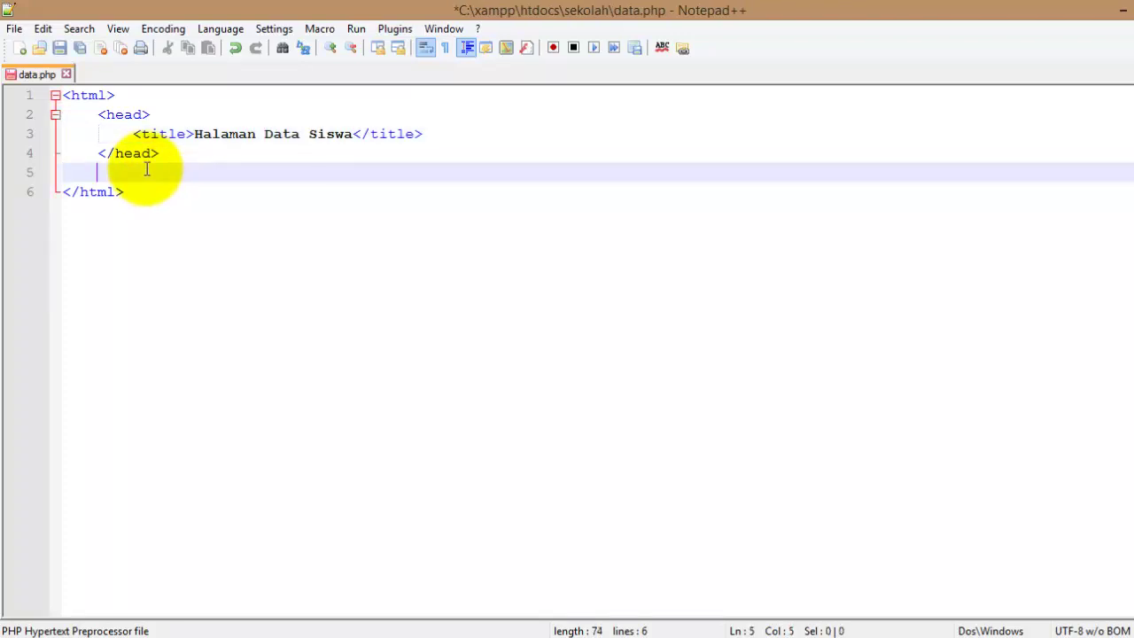
pyautogui.write('<body>')
pyautogui.press('Return')
pyautogui.press('Return')
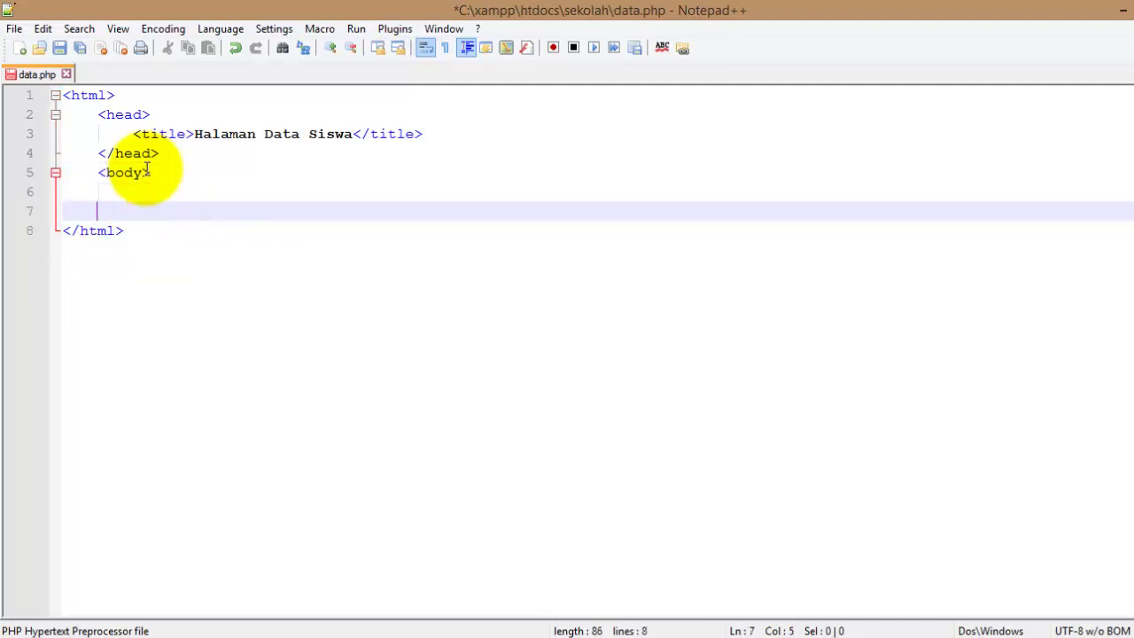
pyautogui.write('</body>')
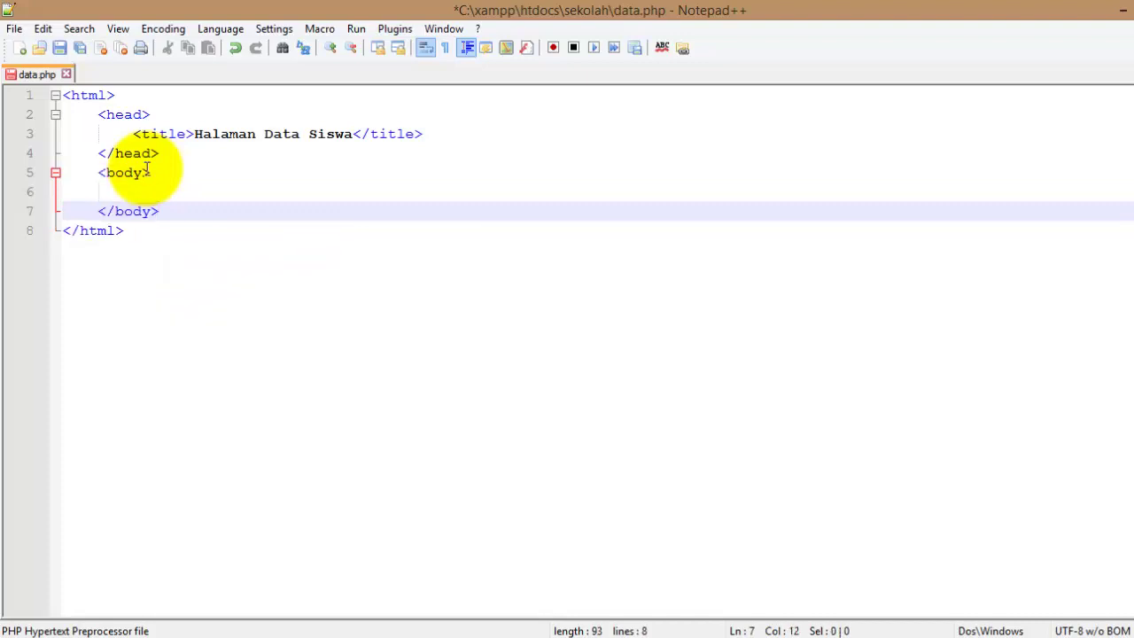
pyautogui.press('Up')
# Put an h3 heading 'Data Siswa' inside the body.
pyautogui.press('Tab')
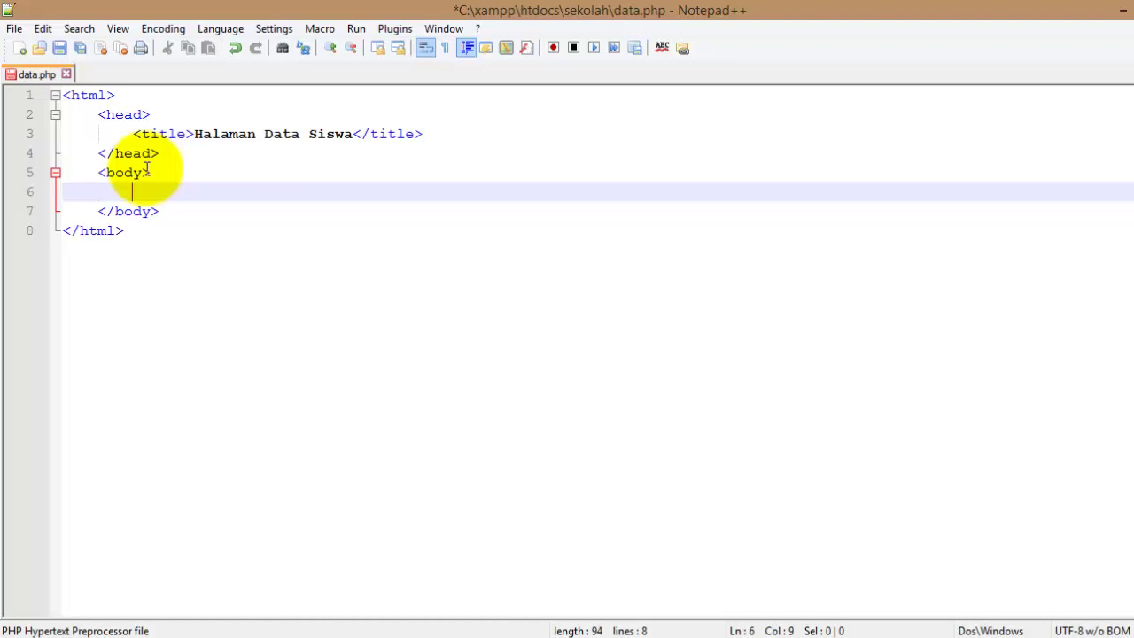
pyautogui.write('<h3>')
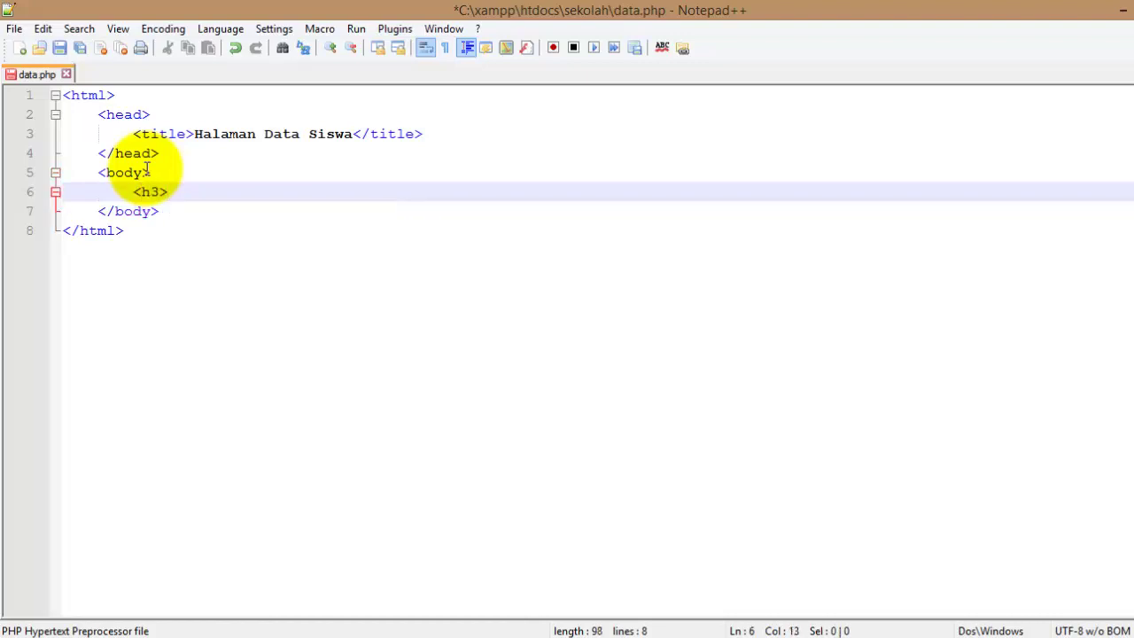
pyautogui.write('U</h3>')
pyautogui.press('Left')
pyautogui.press('Left')
pyautogui.press('Left')
pyautogui.press('Left')
pyautogui.press('Left')
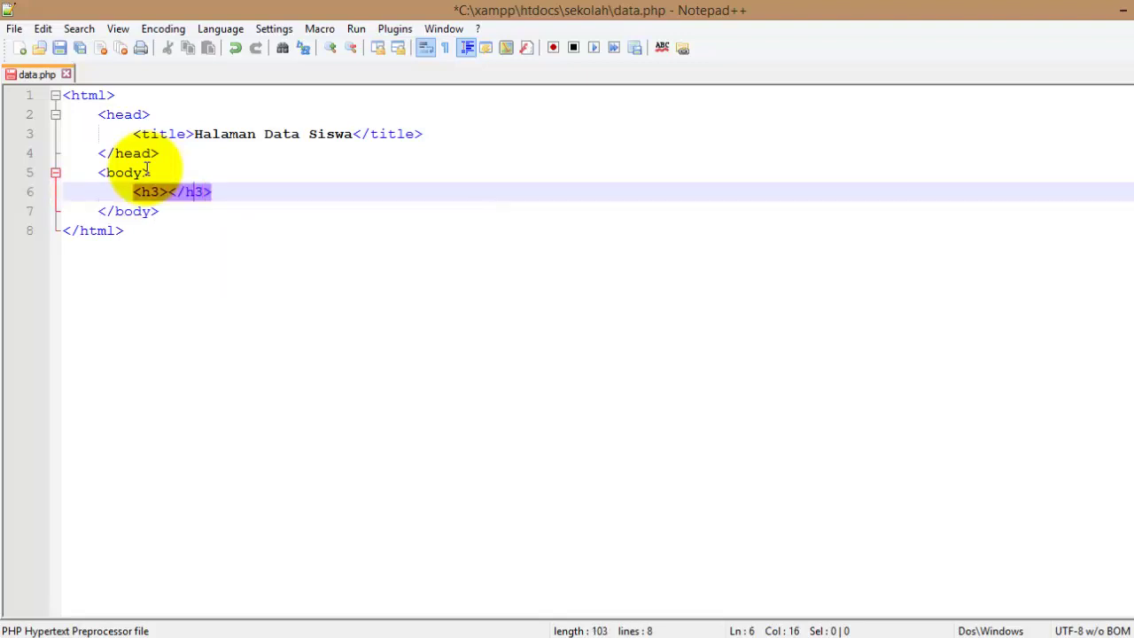
pyautogui.write('Uata Sisw')
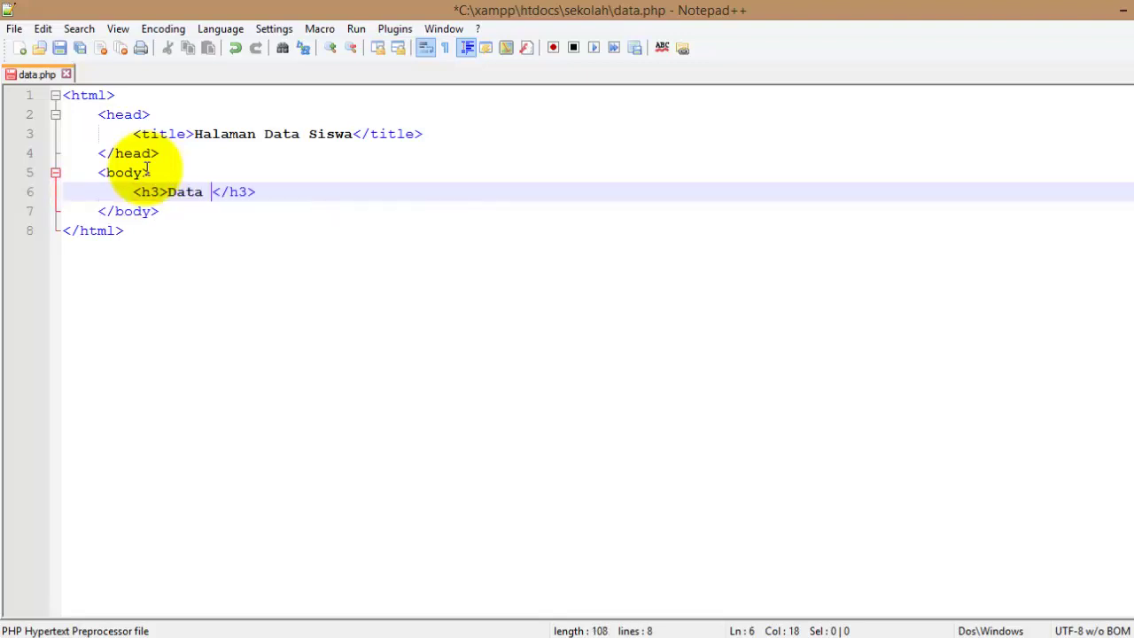
pyautogui.write('a')
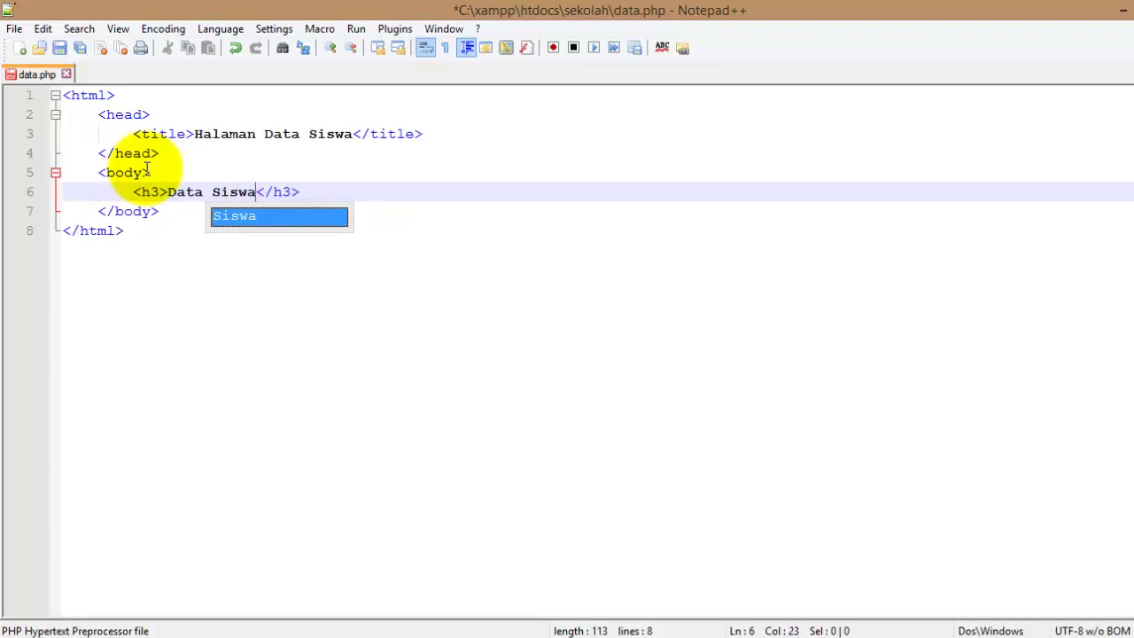
pyautogui.hotkey('ctrl', 's')
pyautogui.press('Right')
pyautogui.press('End')
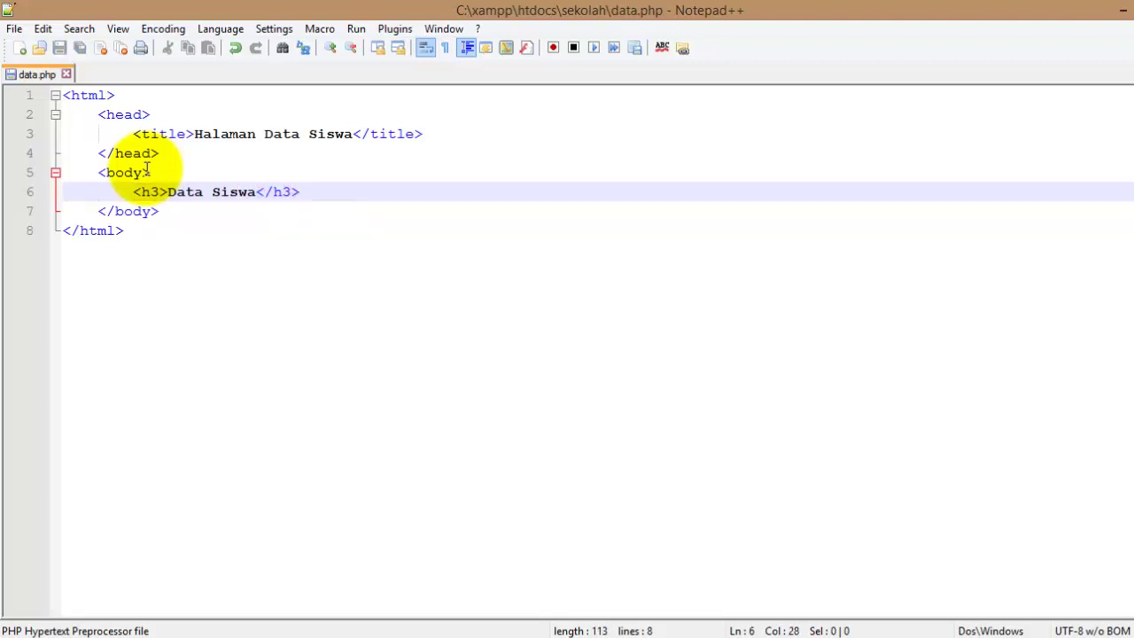
# Add an empty <table></table> below the heading with an indented blank line inside.
pyautogui.press('Return')
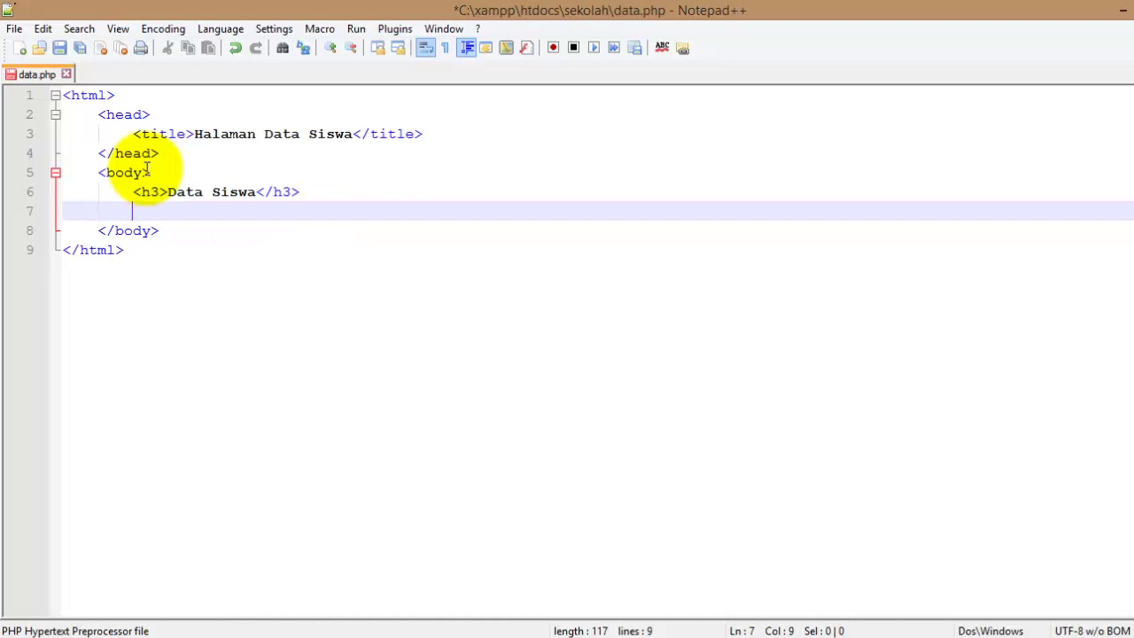
pyautogui.write('<')
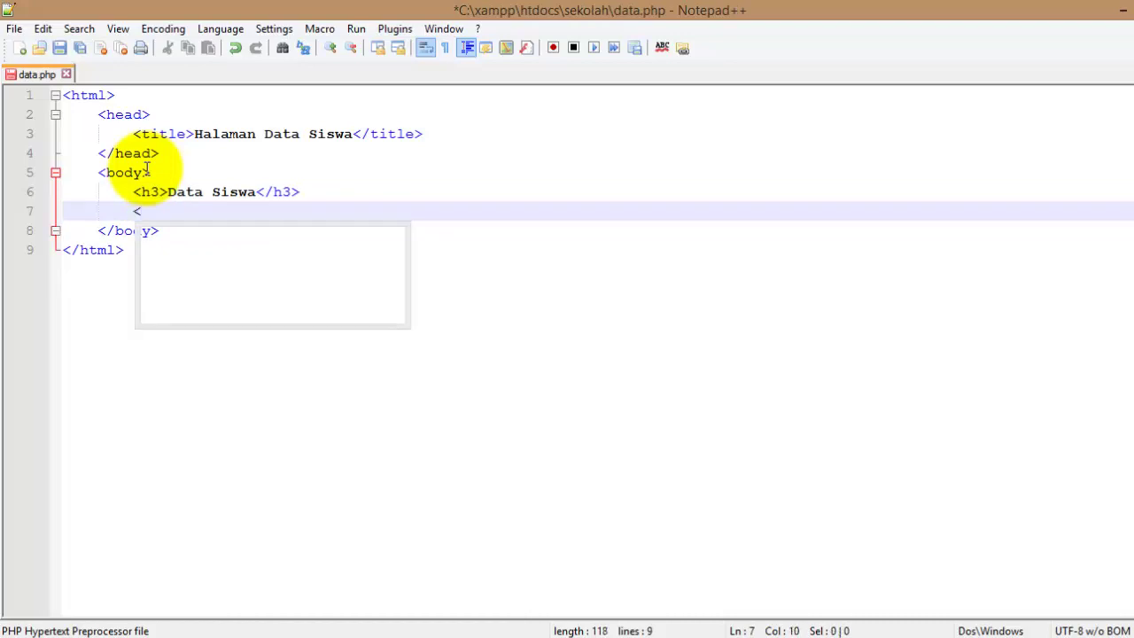
pyautogui.write('table')
pyautogui.press('BackSpace')
pyautogui.write('>')
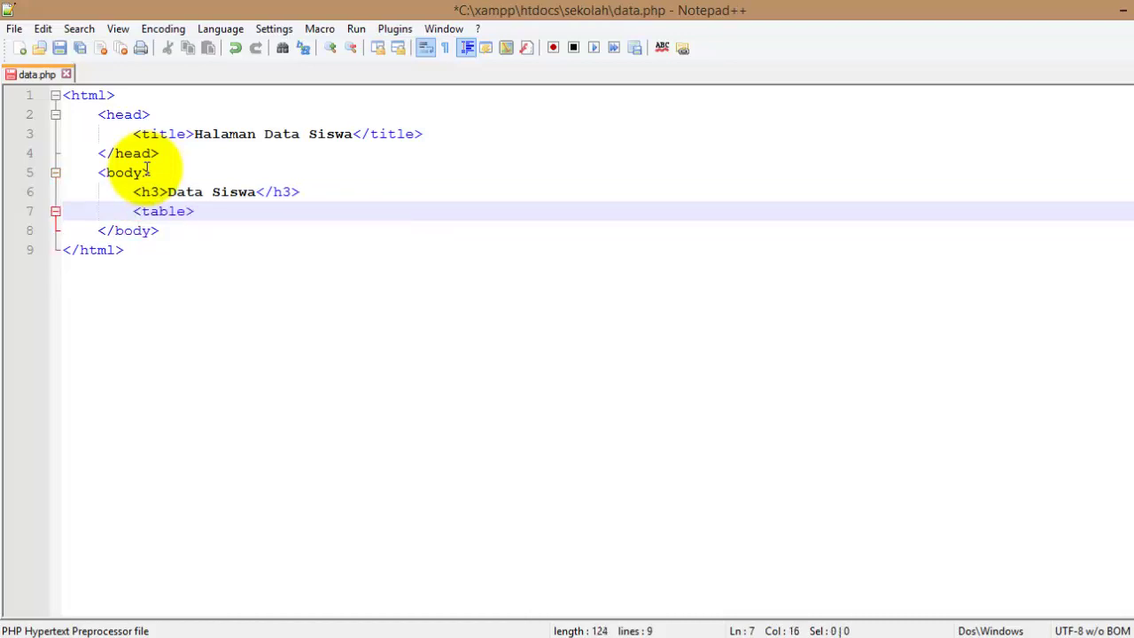
pyautogui.press('Return')
pyautogui.press('Return')
pyautogui.write('</')
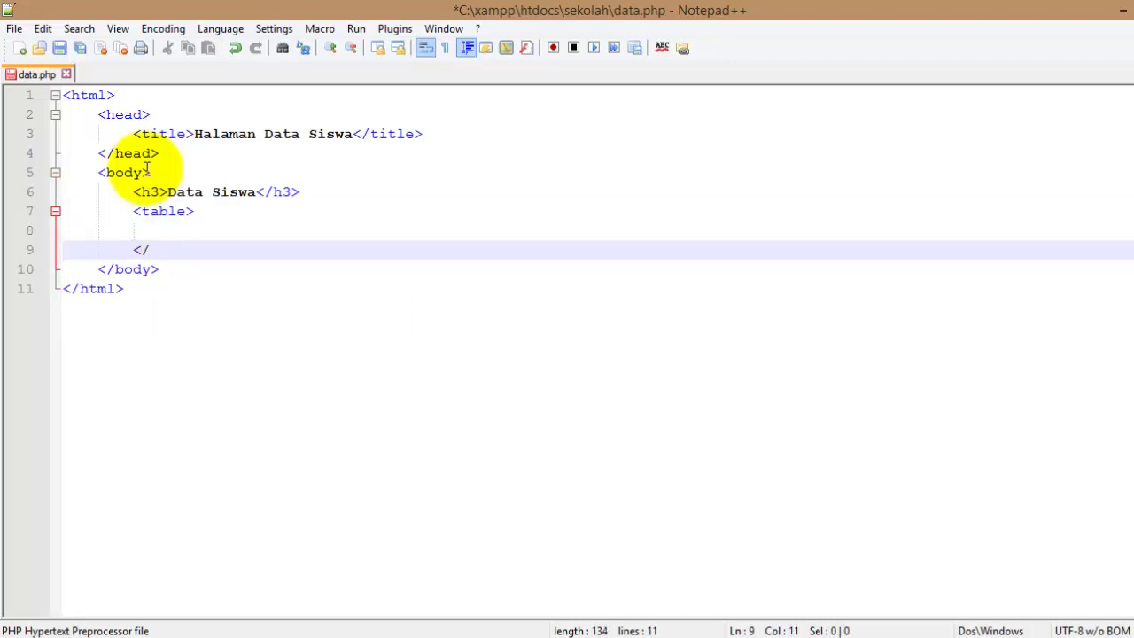
pyautogui.write('table')
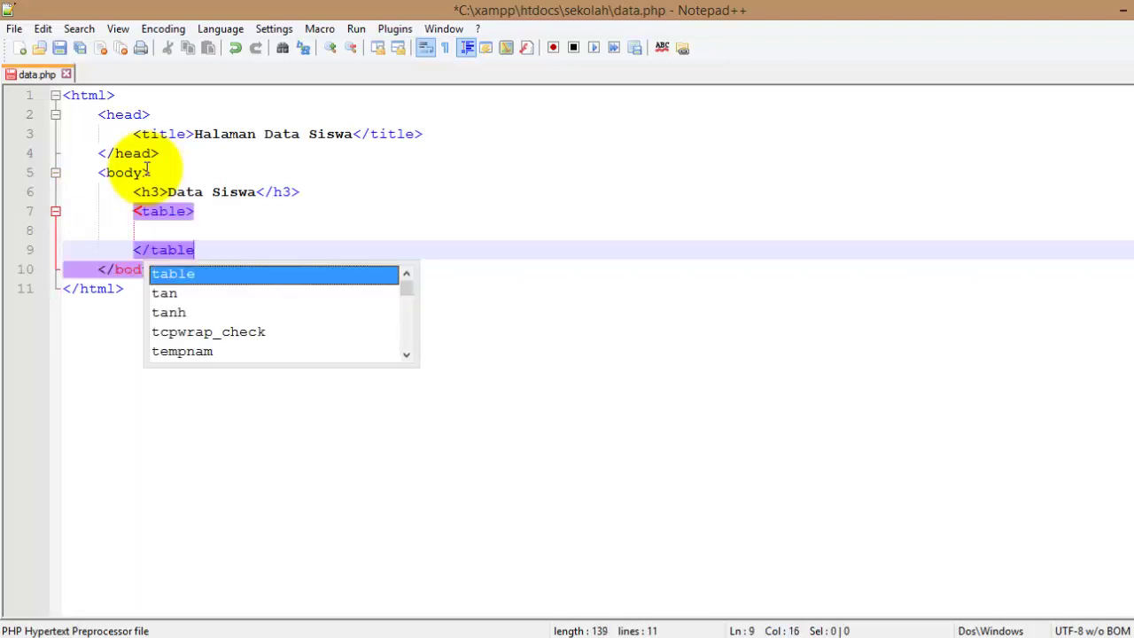
pyautogui.write('>')
pyautogui.press('Up')
pyautogui.press('Tab')
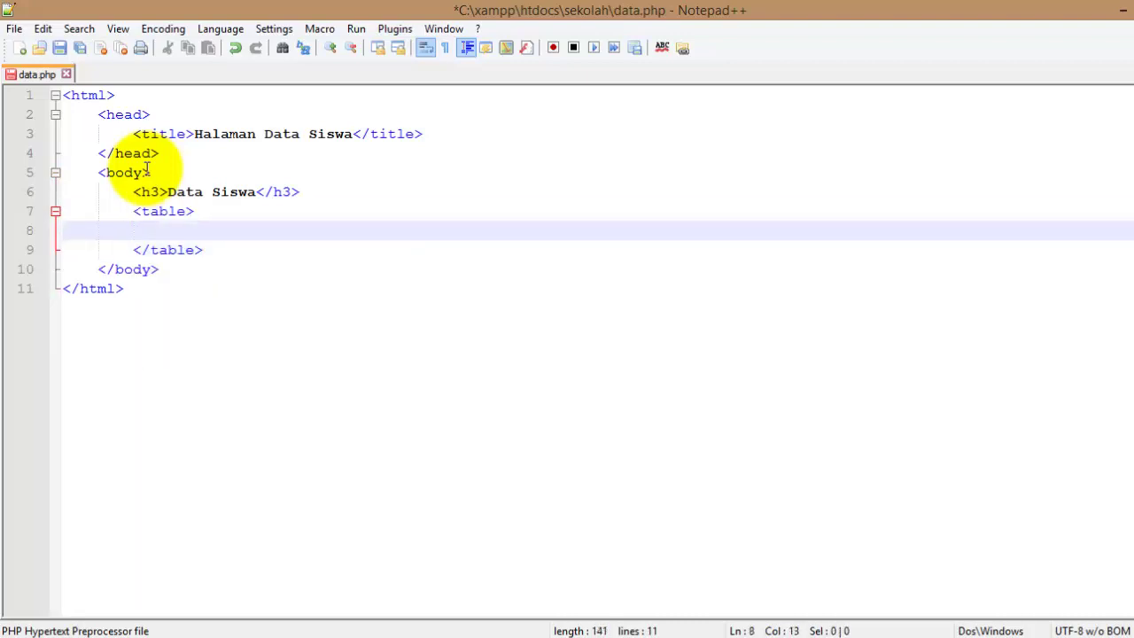